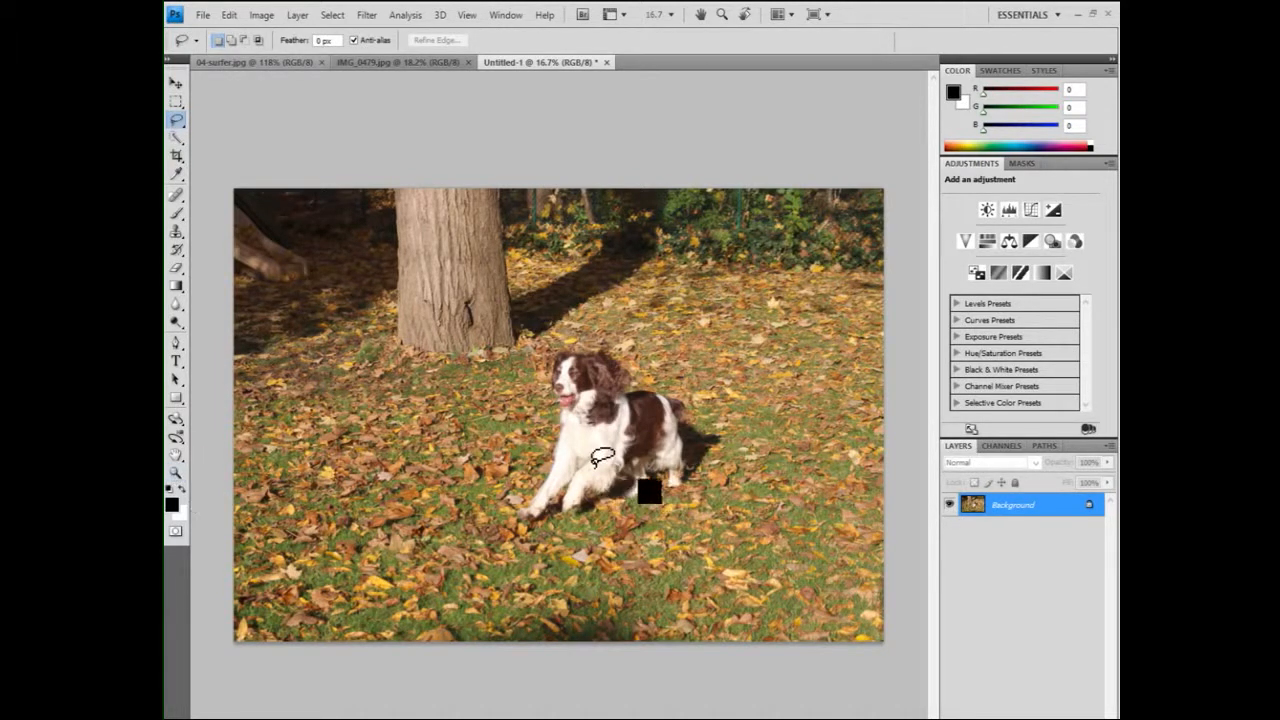
Magnify the highlight in the dog's eye to pixel level and hide the pixel grid
key(z)
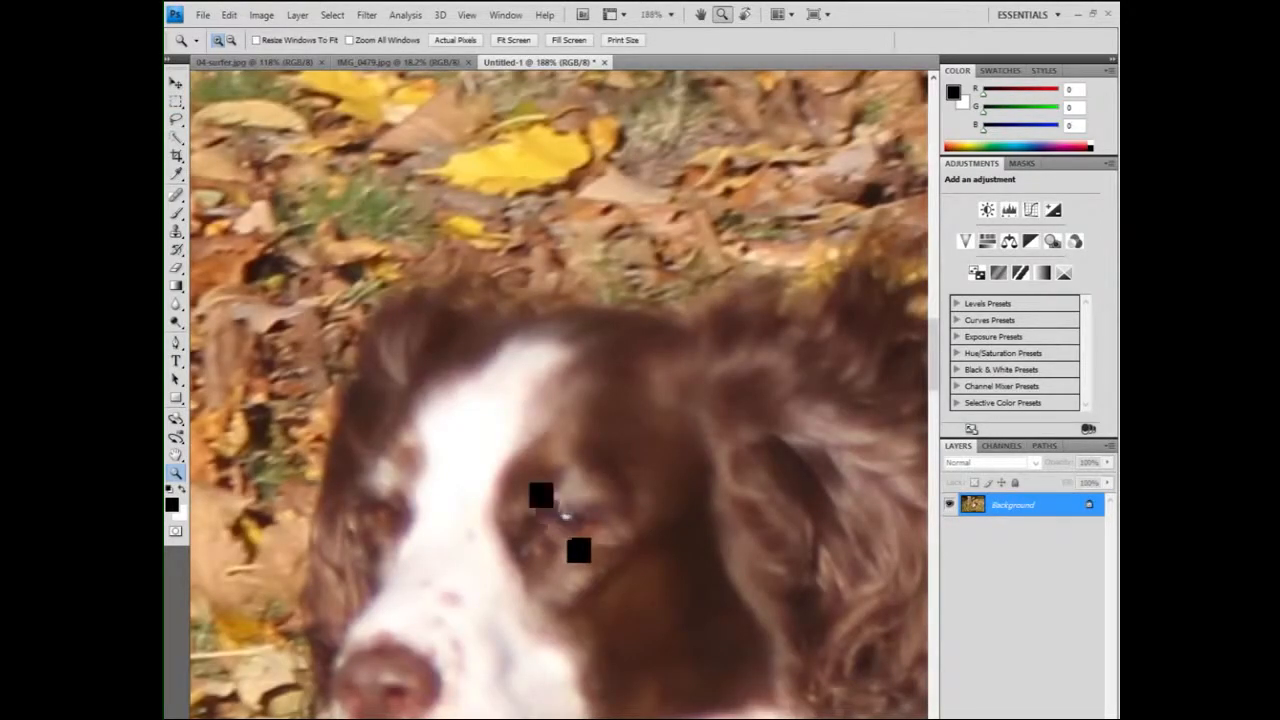
drag(511, 452, 624, 567)
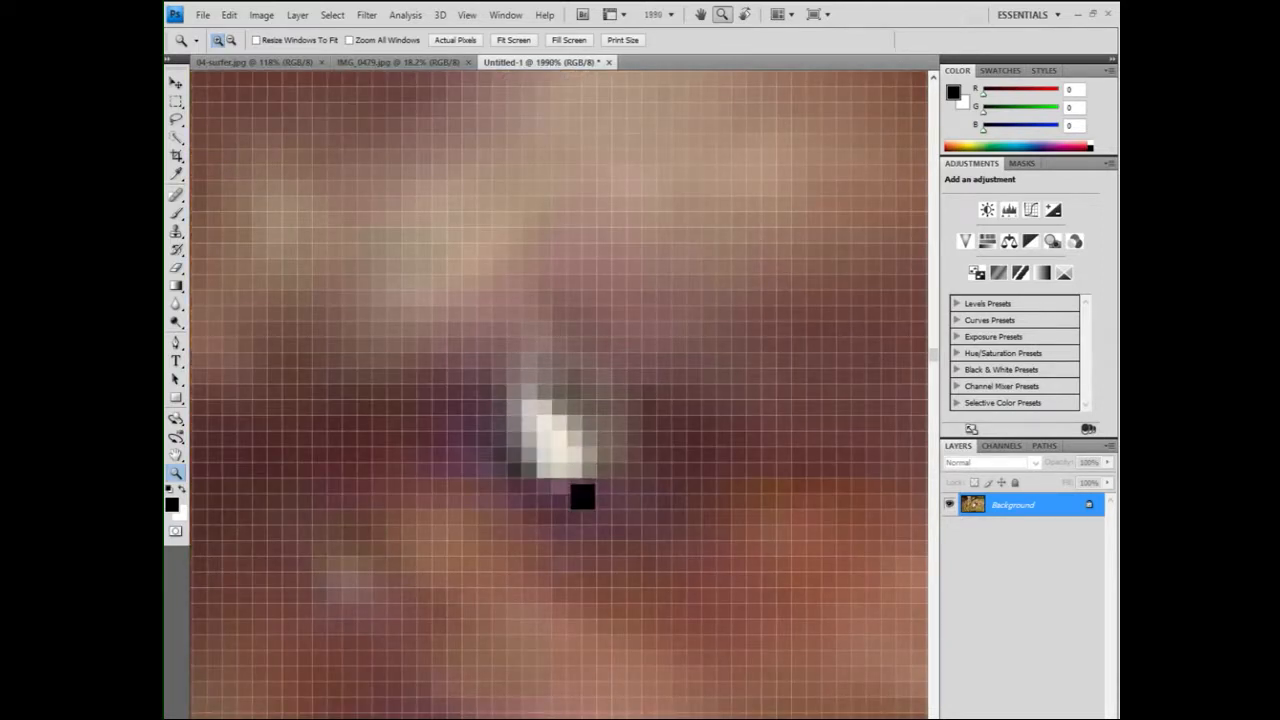
key(ctrl+h)
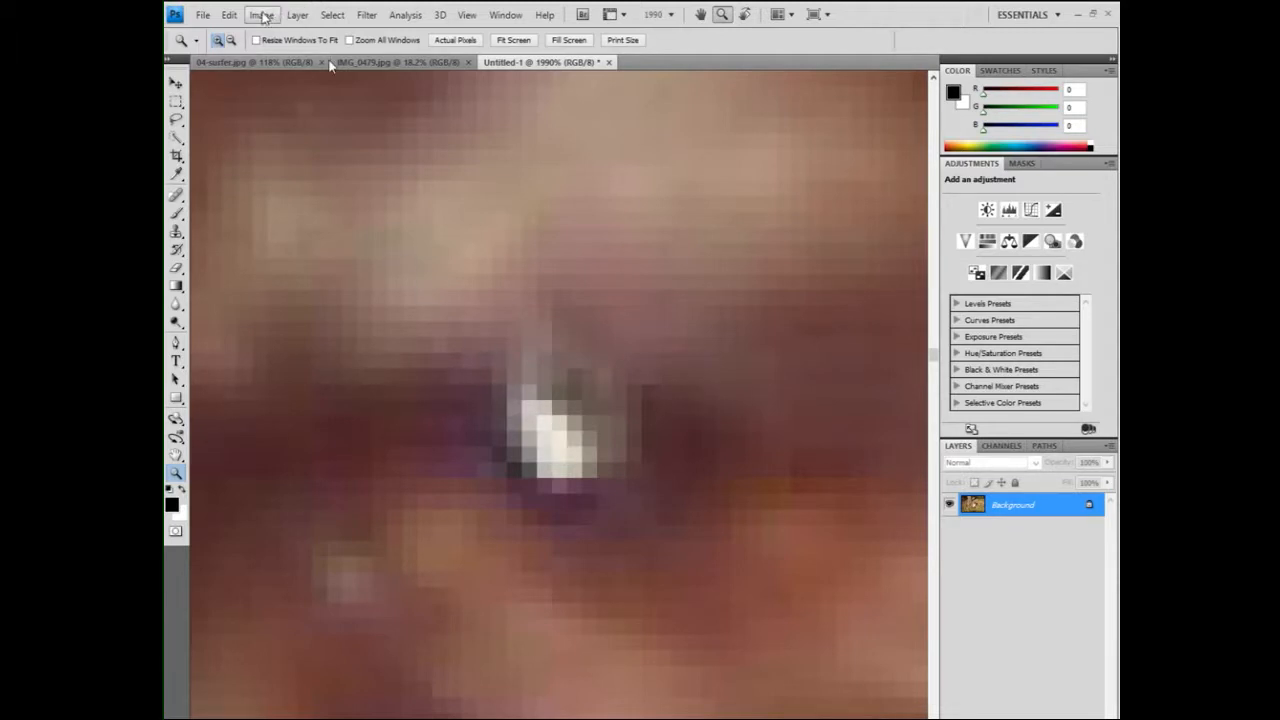
Check the photo's pixel dimensions in Image Size and cancel without changing them
click(261, 14)
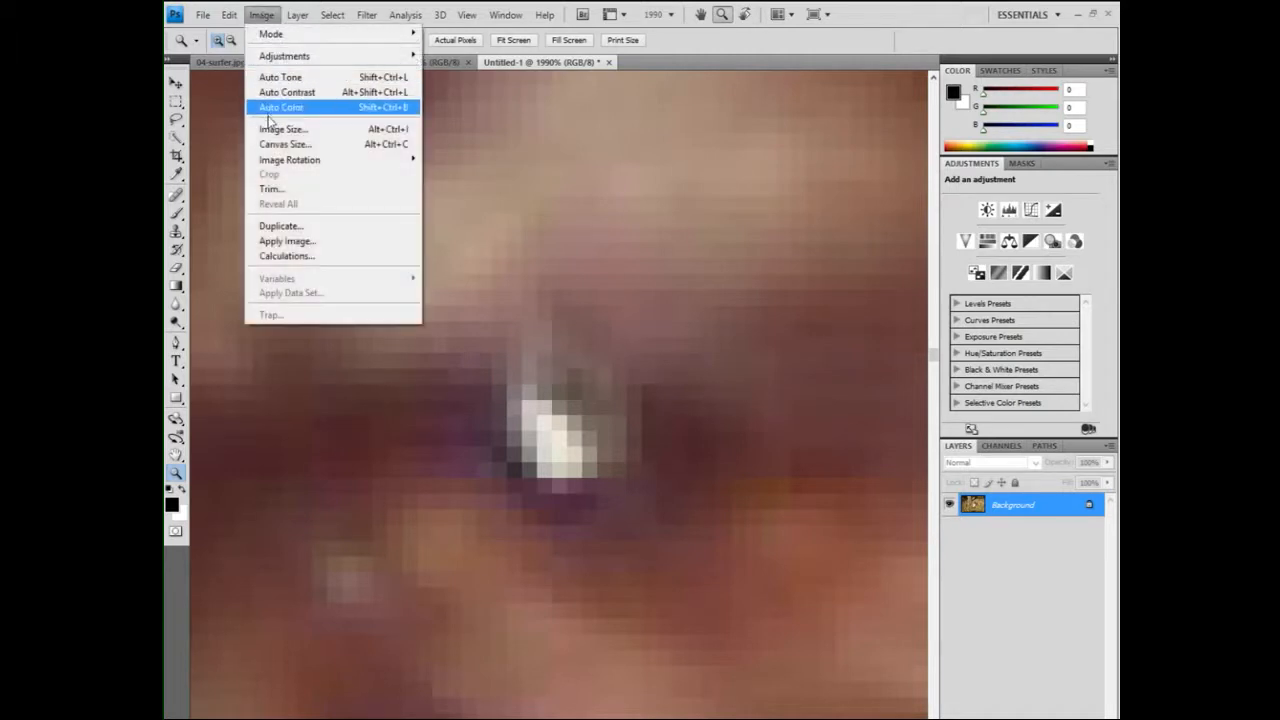
click(270, 129)
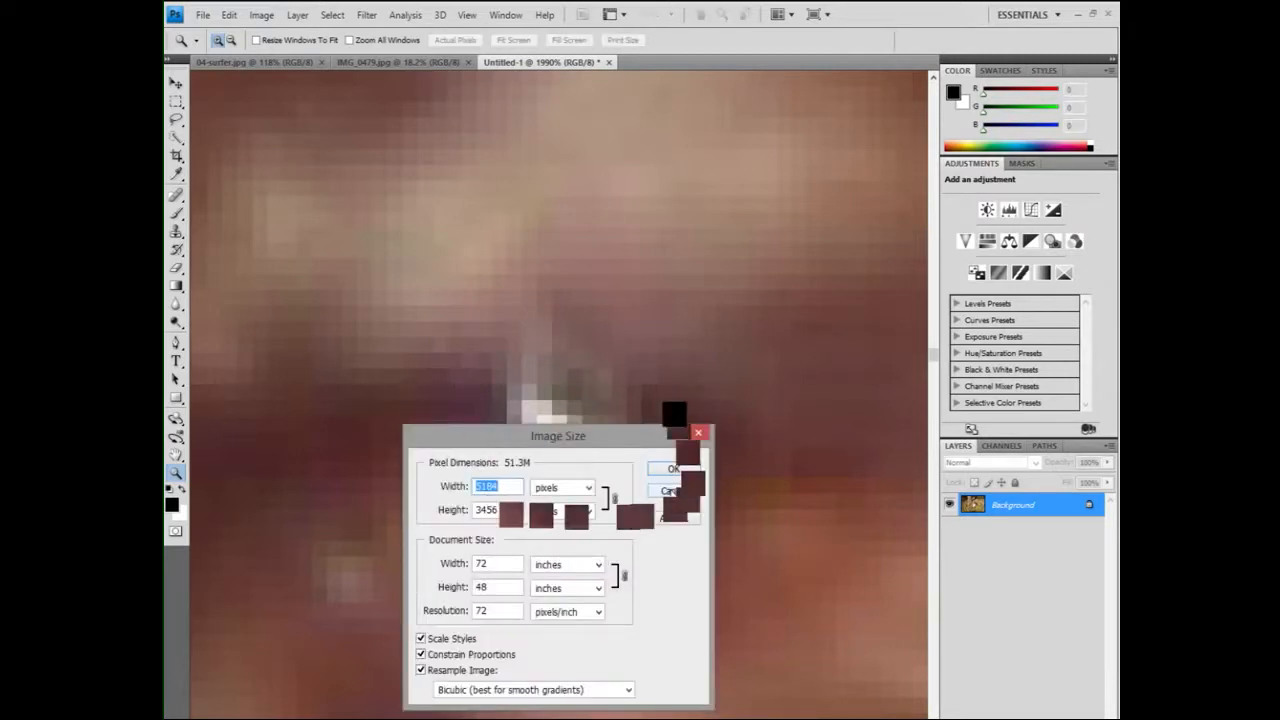
click(668, 491)
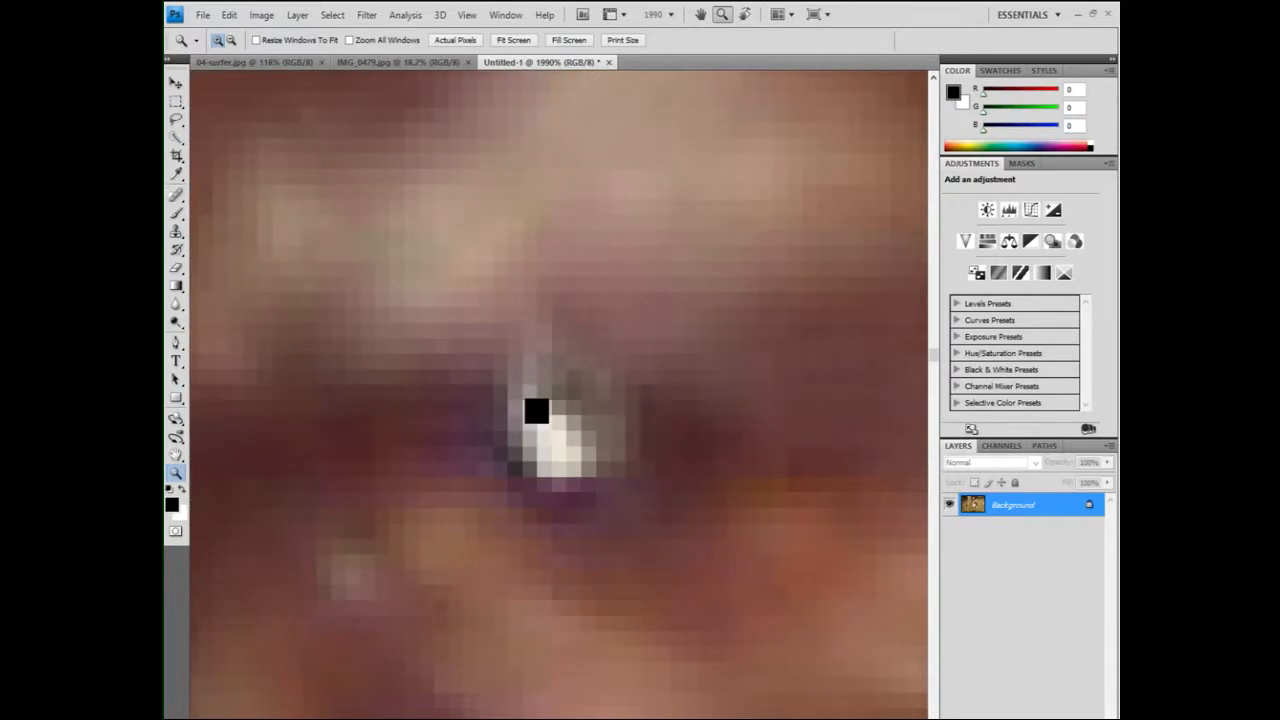
Try moving a rough Lasso selection of the dog's face down over the ear and neck, and undo the move and deselect
key(ctrl+0)
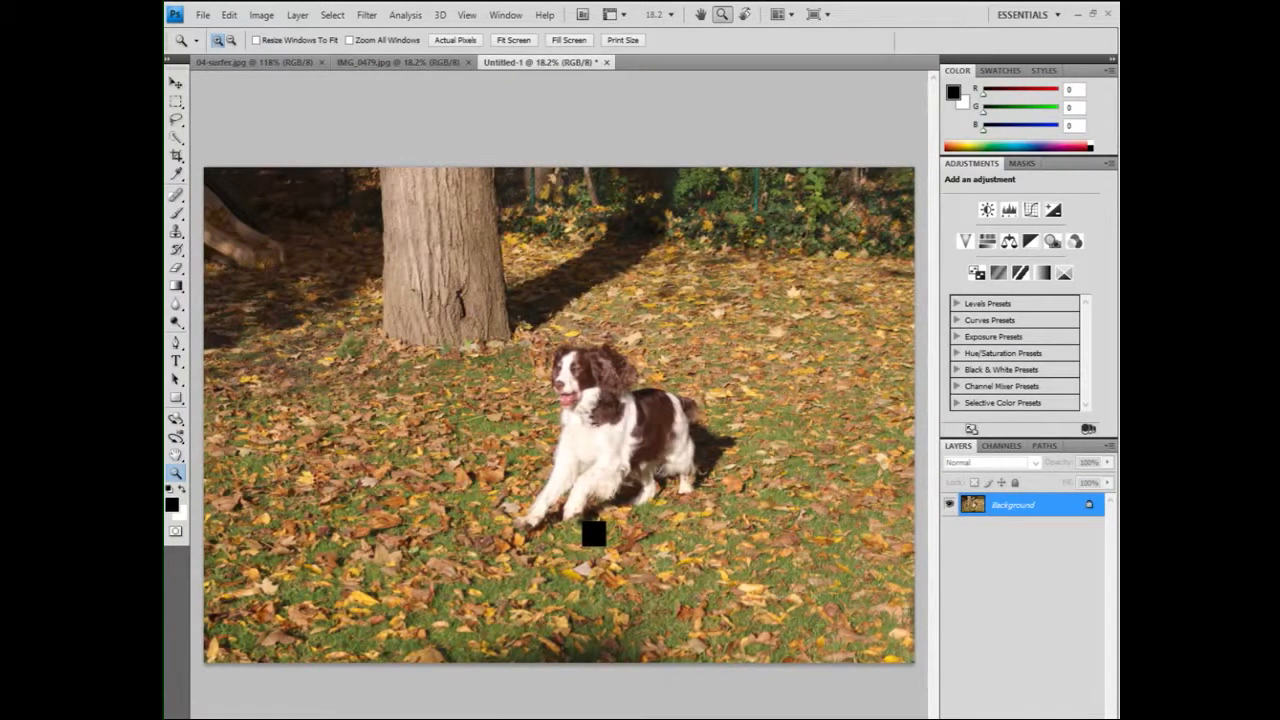
drag(290, 188, 810, 642)
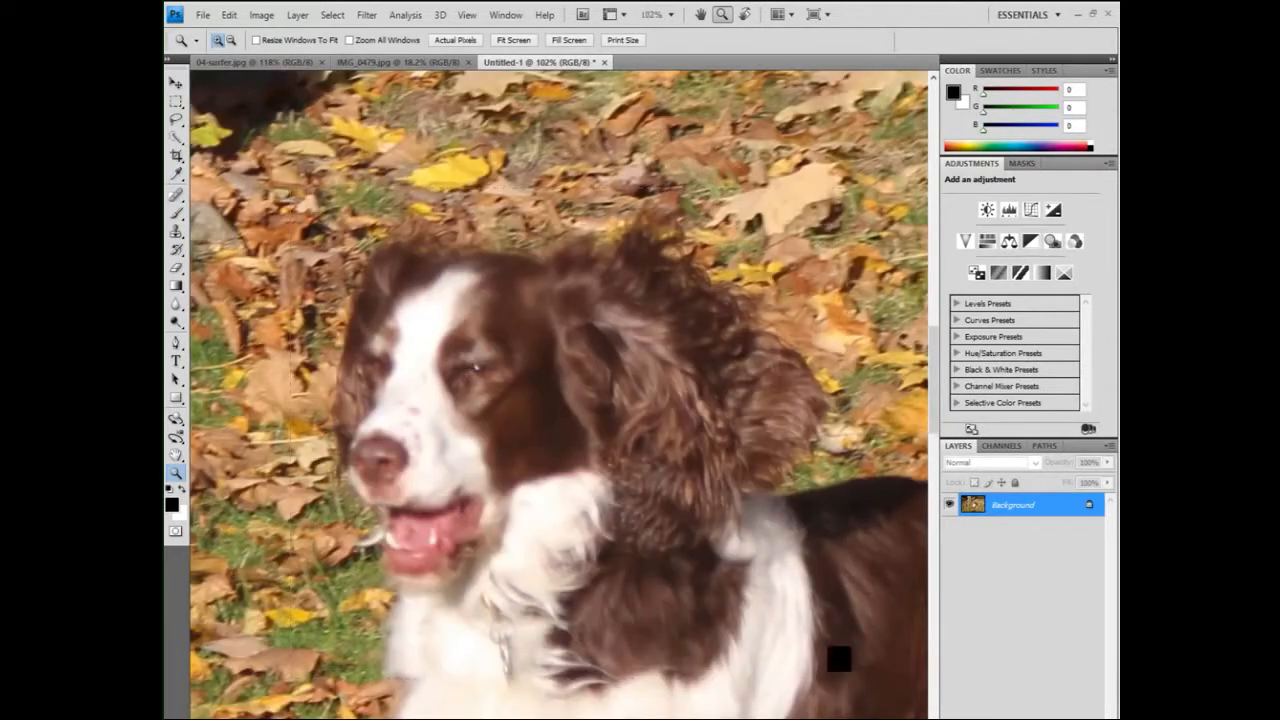
click(176, 119)
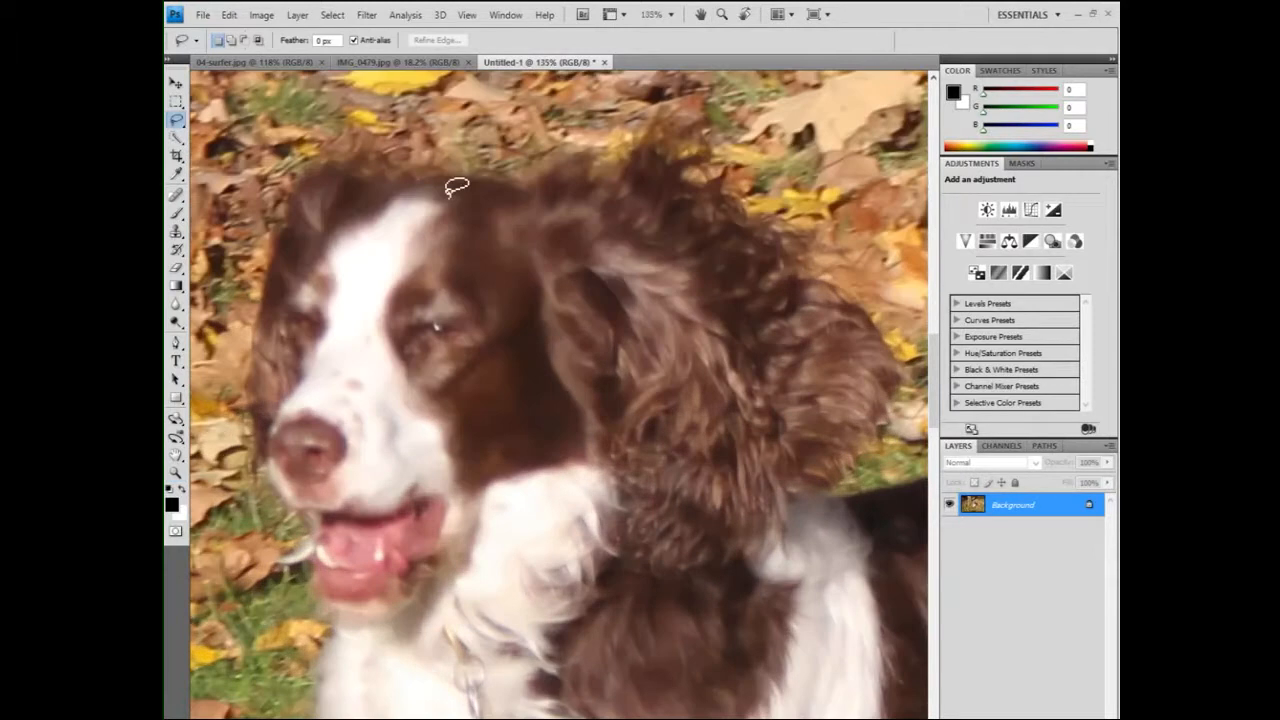
mouse_move(537, 183)
mouse_down()
mouse_move(262, 248)
mouse_move(263, 403)
mouse_move(350, 579)
mouse_move(544, 585)
mouse_move(607, 445)
mouse_move(606, 254)
mouse_move(587, 194)
mouse_move(553, 180)
mouse_up()
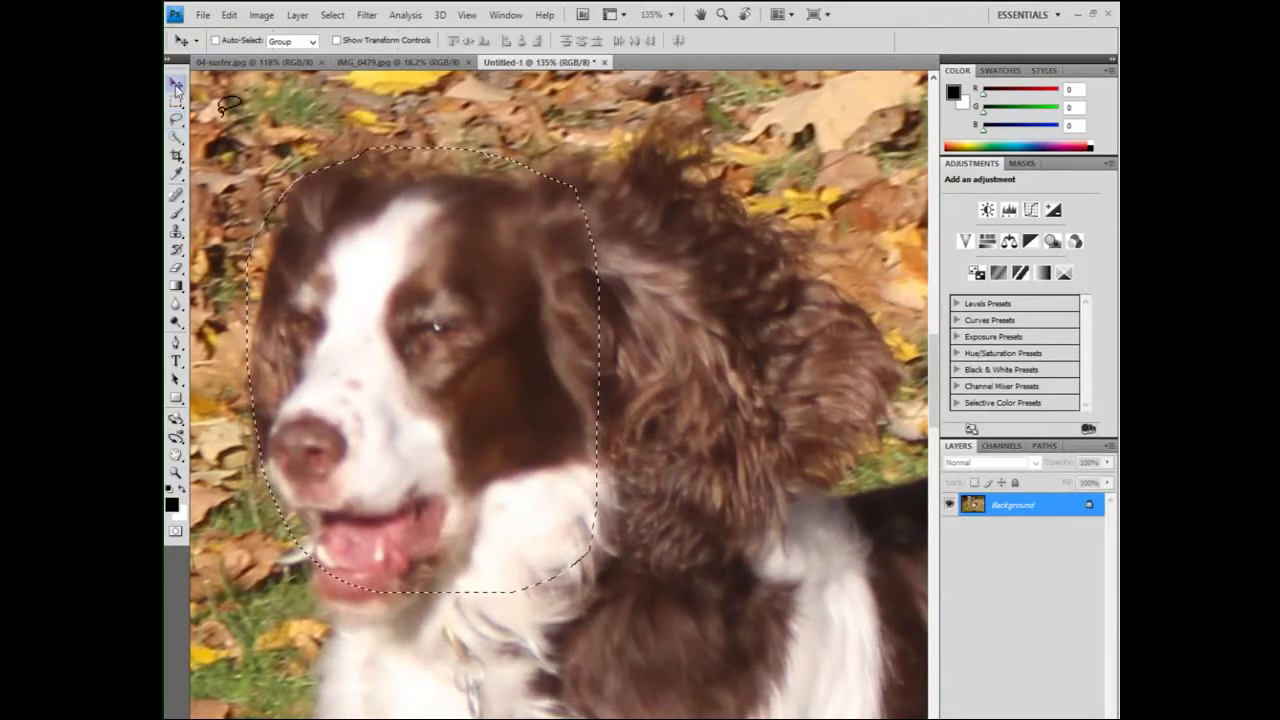
drag(415, 230, 625, 320)
key(ctrl+z)
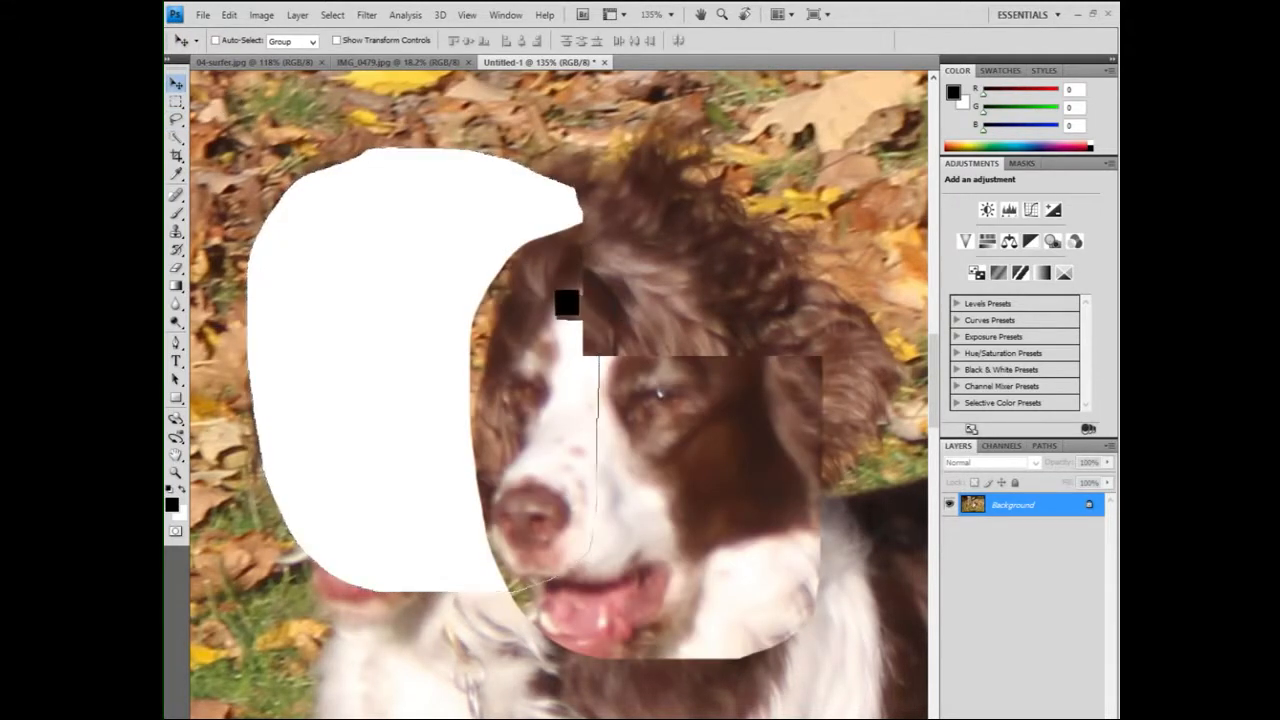
key(ctrl+z)
key(ctrl+d)
Trace a freehand Lasso selection around the dog's head, from the muzzle over the crown and ear to the back of the neck
click(177, 120)
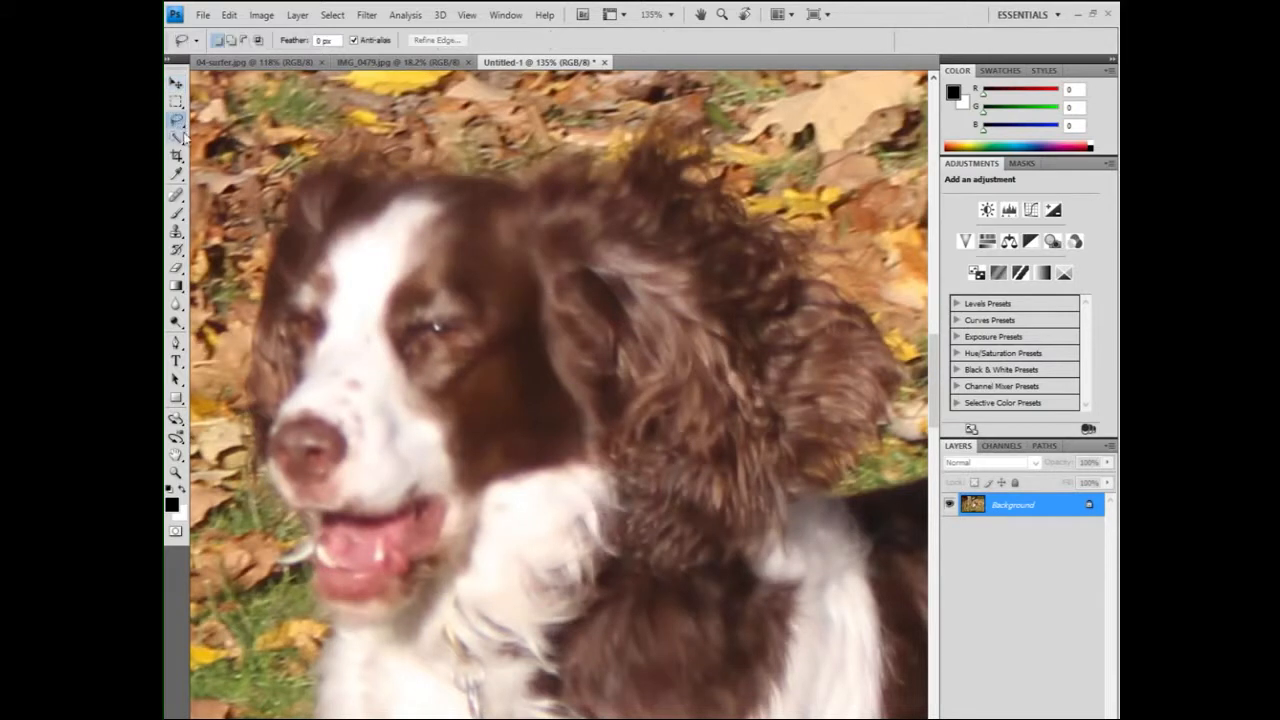
key(v)
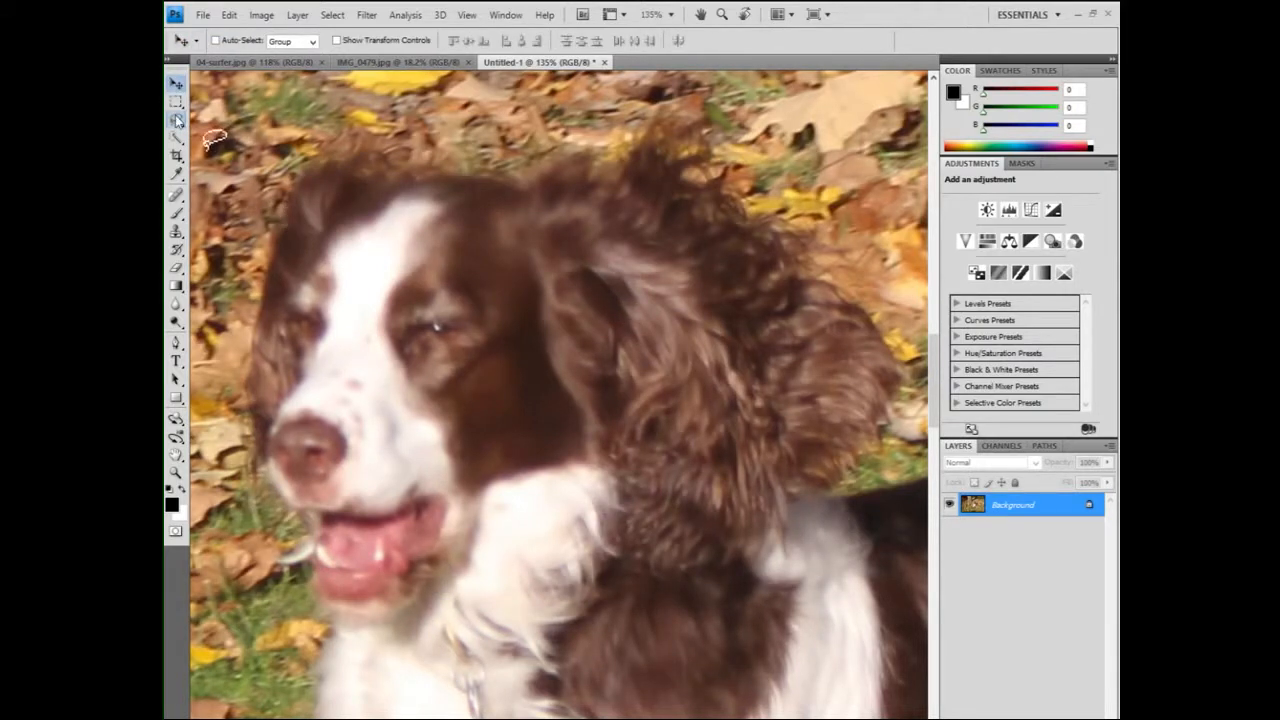
key(l)
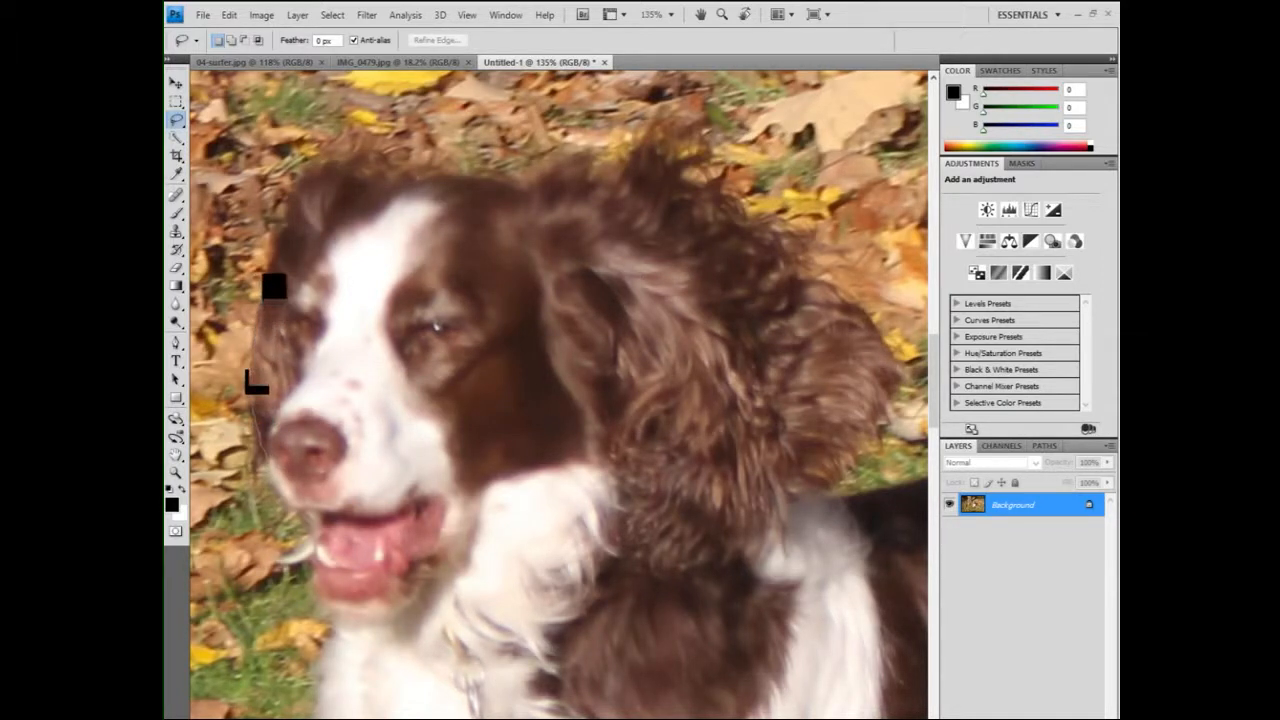
mouse_move(264, 297)
mouse_down()
mouse_move(300, 196)
mouse_move(350, 147)
mouse_move(402, 171)
mouse_move(526, 186)
mouse_move(597, 154)
mouse_move(628, 171)
mouse_move(667, 122)
mouse_move(671, 155)
mouse_move(682, 145)
mouse_move(701, 160)
mouse_move(696, 177)
mouse_move(786, 223)
mouse_move(814, 277)
mouse_move(874, 297)
mouse_move(889, 320)
mouse_move(893, 414)
mouse_move(833, 481)
mouse_up()
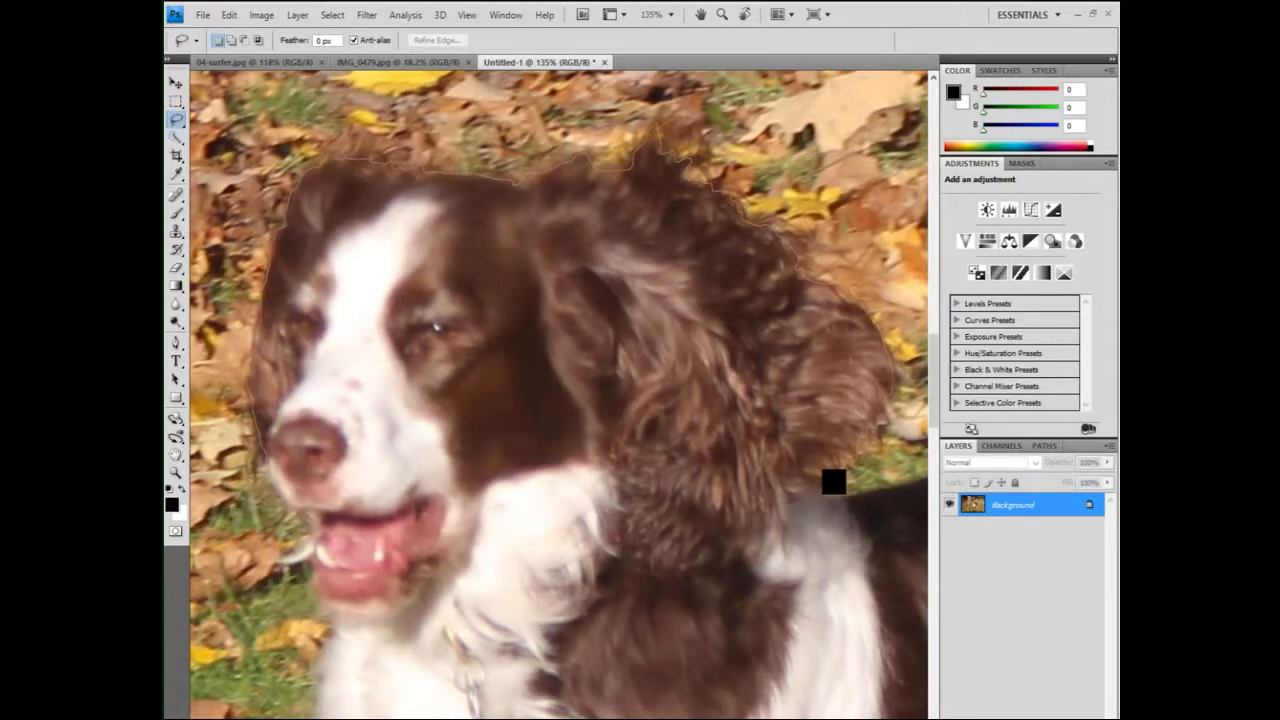
drag(833, 481, 822, 480)
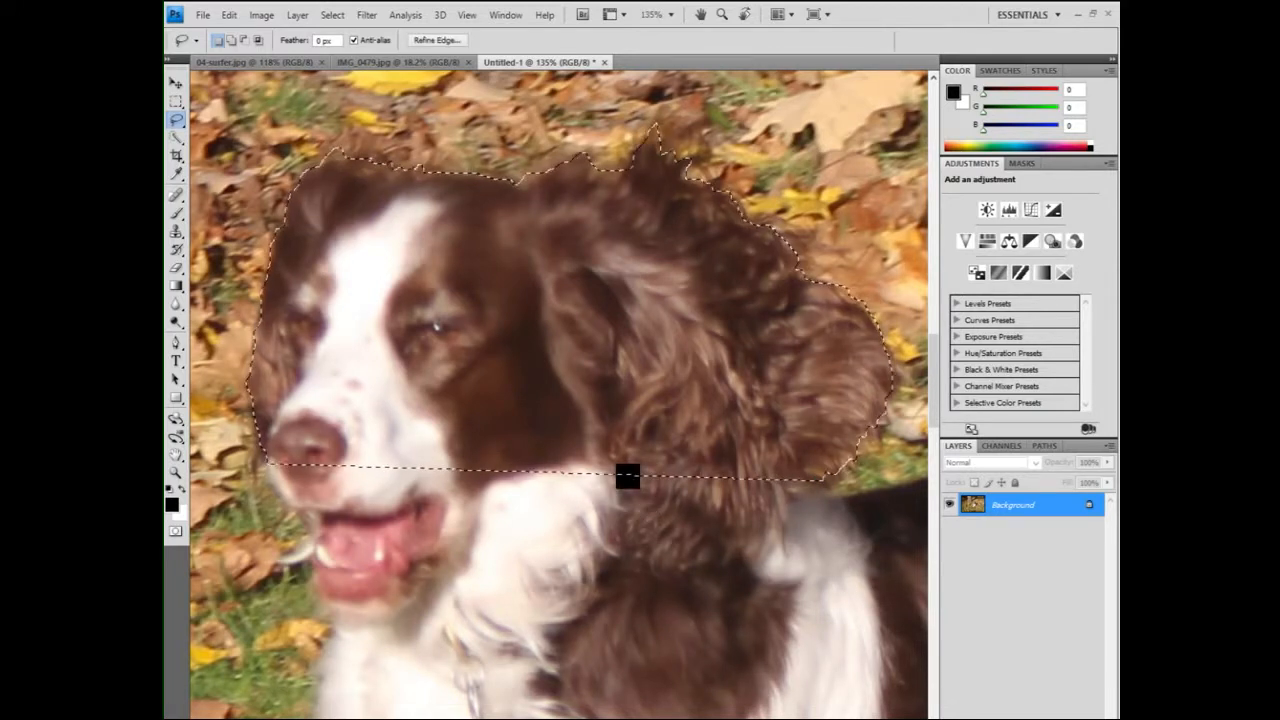
scroll(769, 701, right, 2)
scroll(627, 477, left, 2)
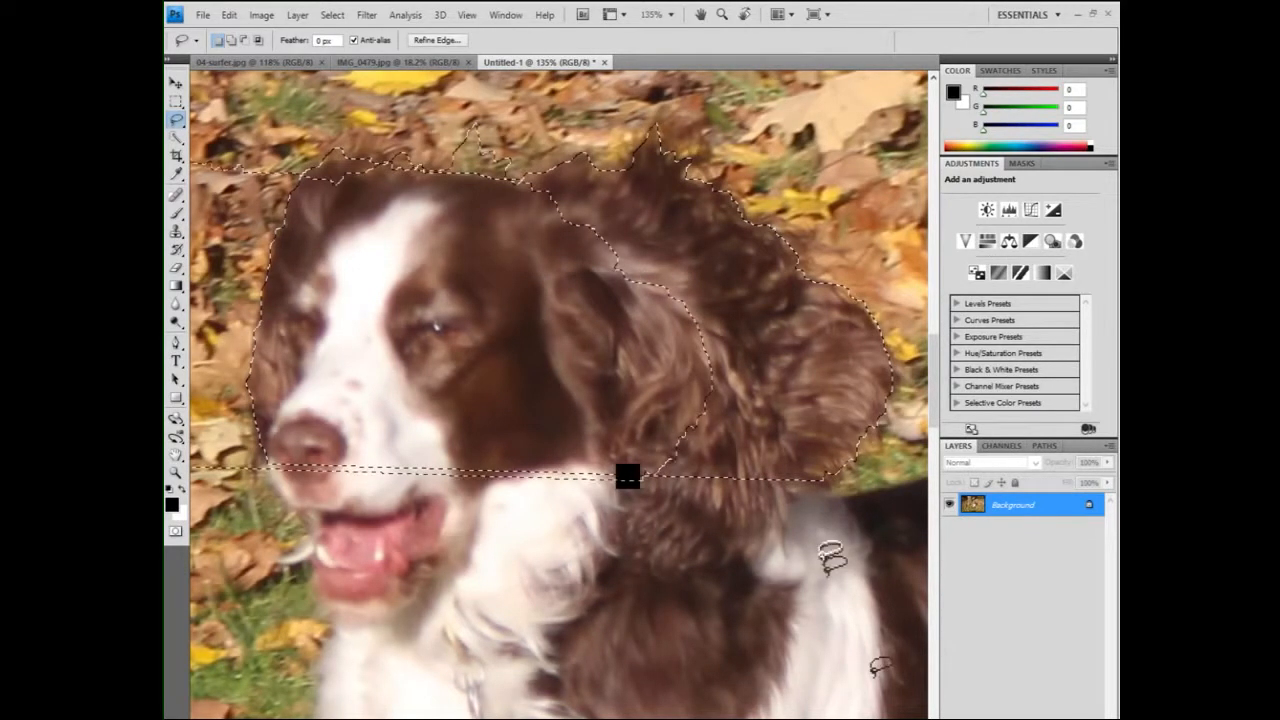
scroll(765, 465, right, 5)
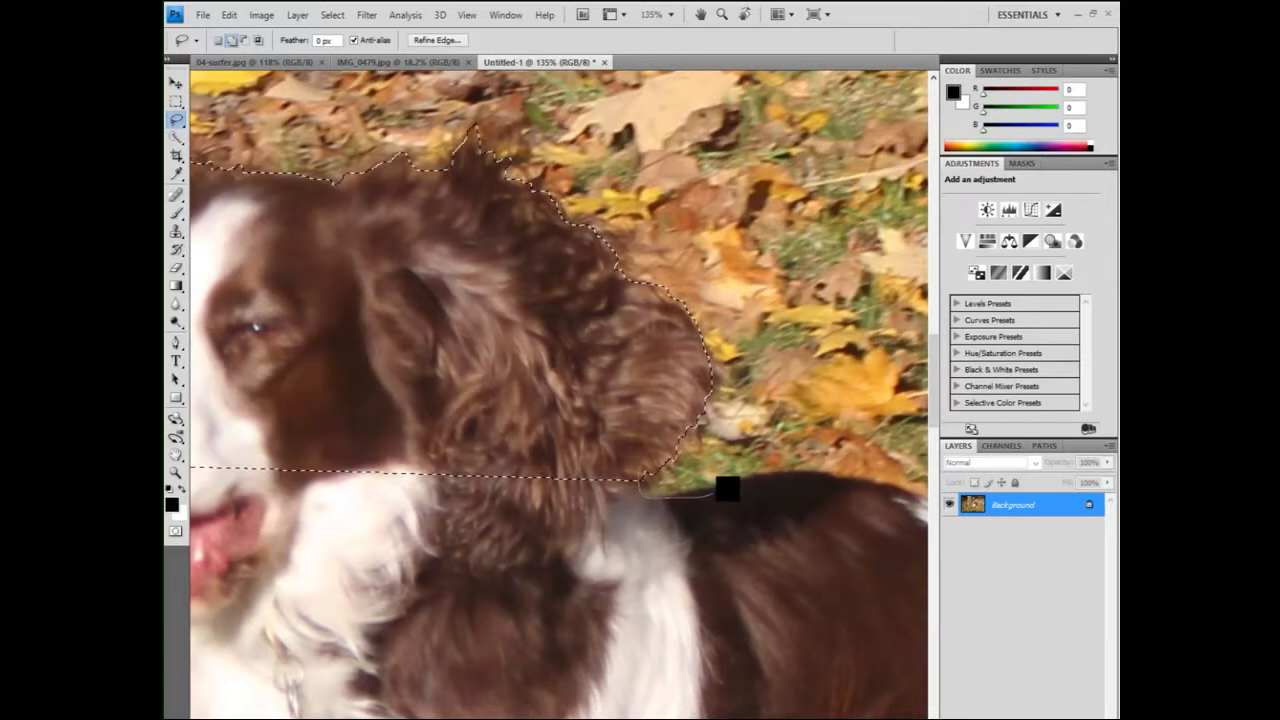
mouse_move(727, 488)
mouse_down()
mouse_move(772, 472)
mouse_move(846, 475)
mouse_move(865, 487)
mouse_move(871, 528)
mouse_move(727, 488)
mouse_move(871, 528)
mouse_move(893, 479)
mouse_move(871, 529)
mouse_move(893, 480)
mouse_up()
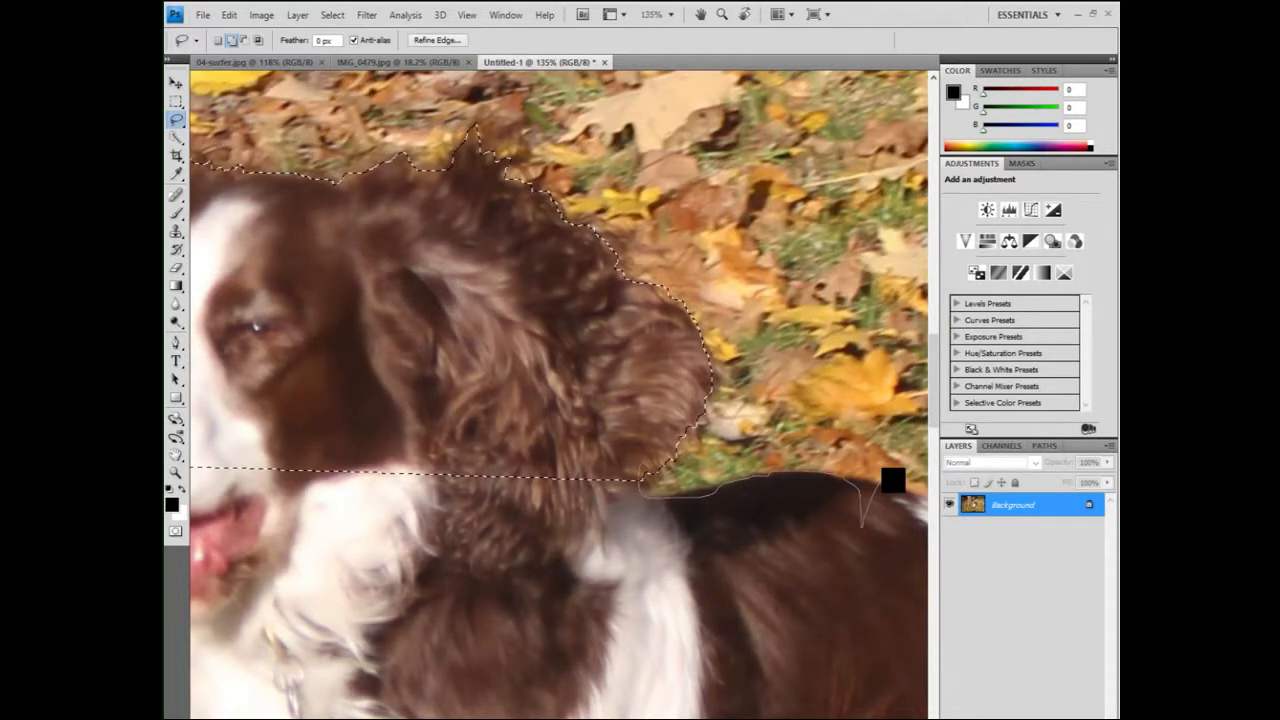
drag(893, 480, 880, 480)
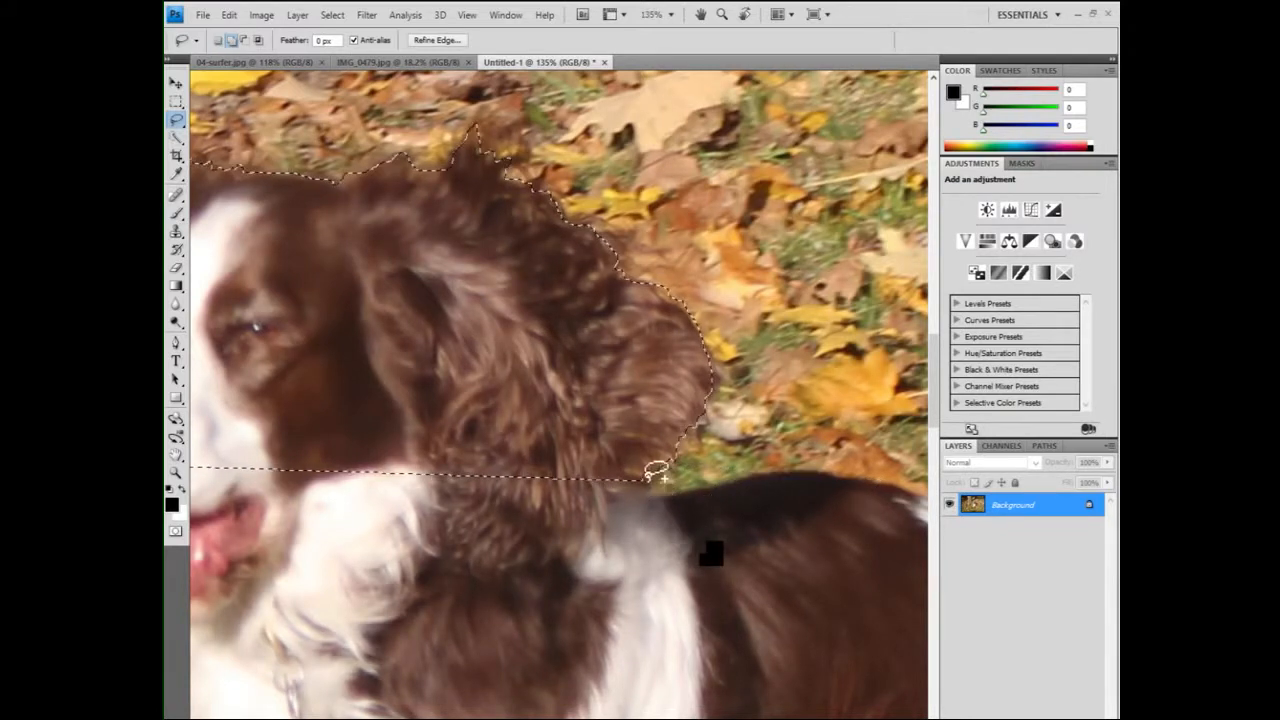
key(ctrl+z)
Add the dog's back, rump and tail to the Lasso selection, following the fur edge and closing each loop inside the body
mouse_move(650, 498)
mouse_down()
mouse_move(768, 471)
mouse_move(920, 492)
mouse_up()
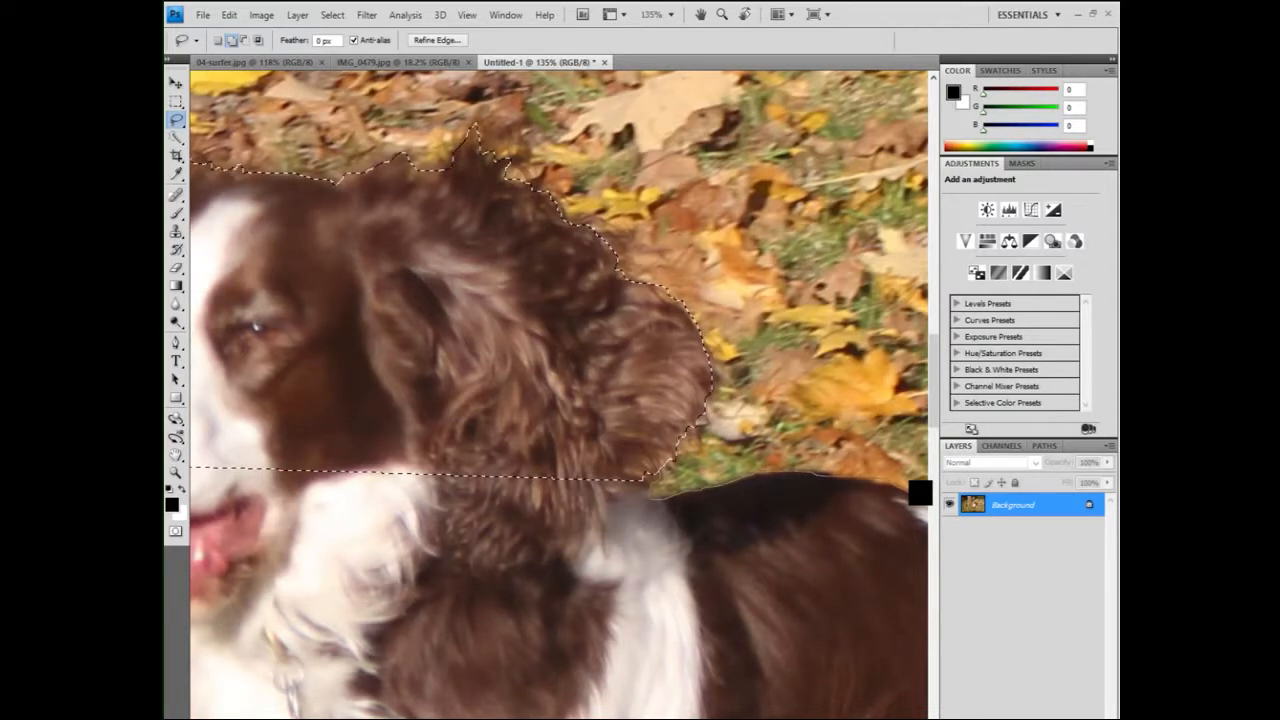
mouse_move(920, 492)
mouse_down()
mouse_move(897, 596)
mouse_move(872, 625)
mouse_move(717, 635)
mouse_move(525, 550)
mouse_move(514, 434)
mouse_up()
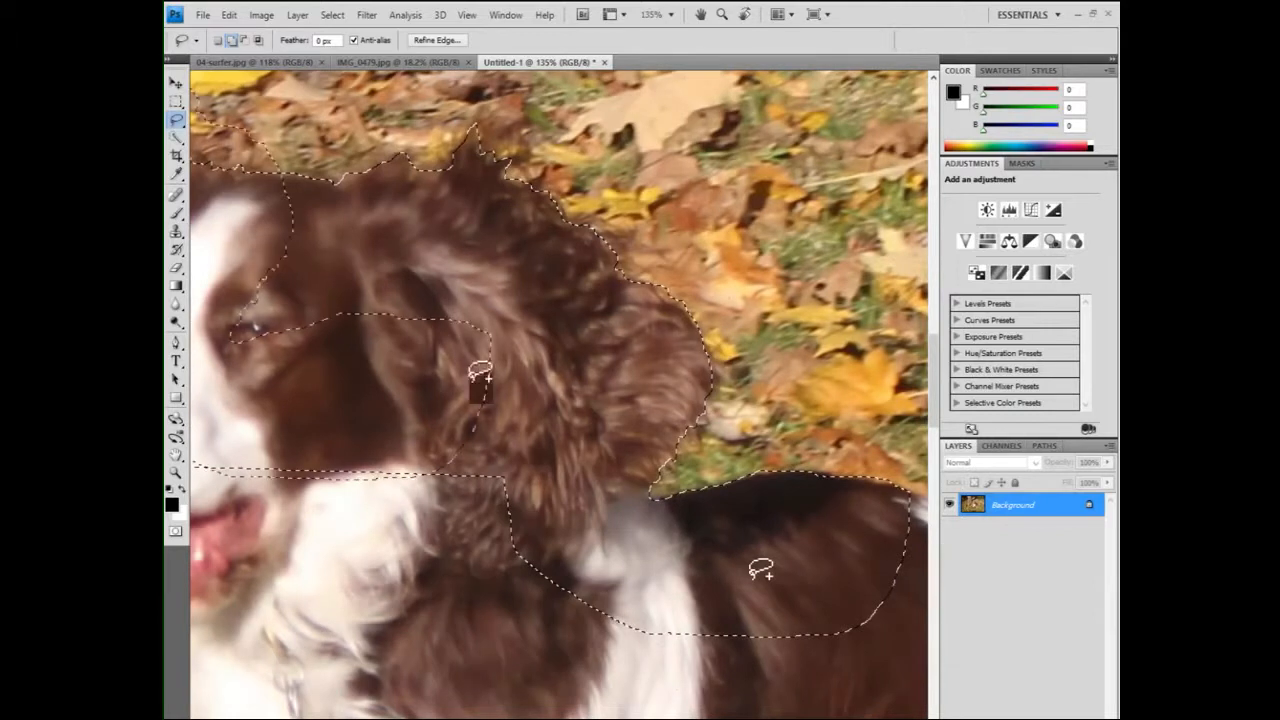
drag(760, 568, 342, 411)
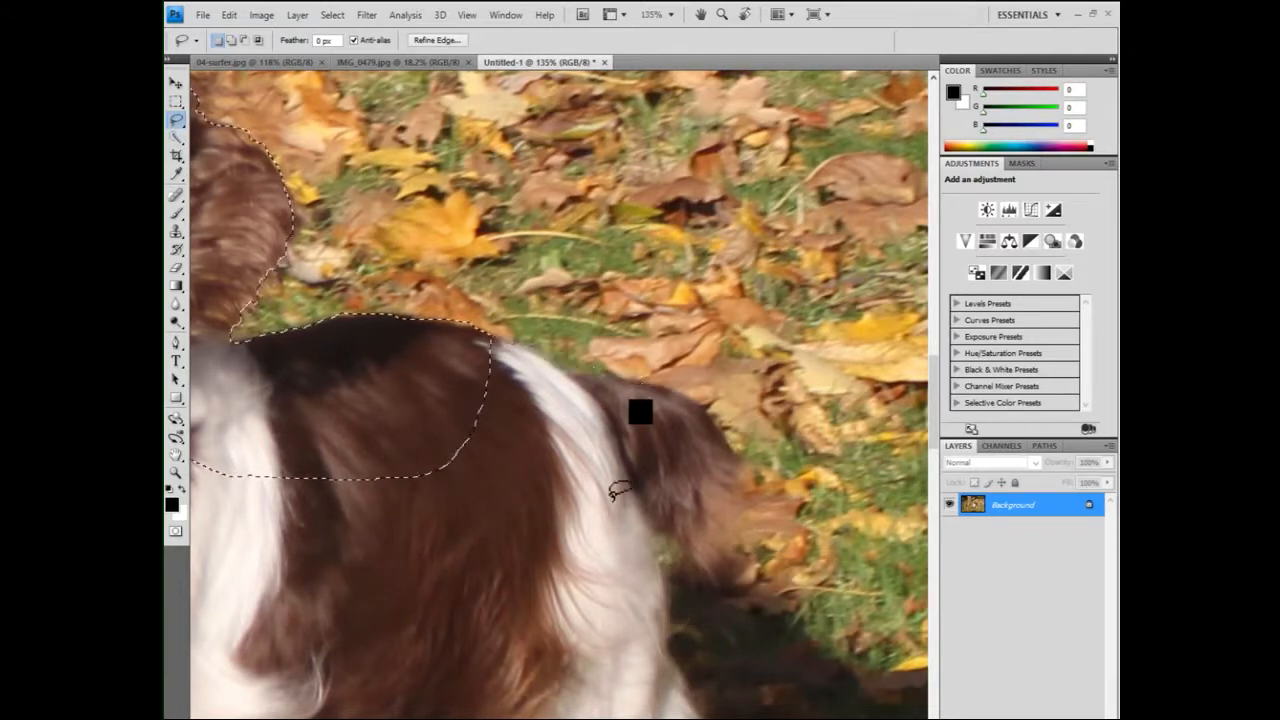
key(ctrl+z)
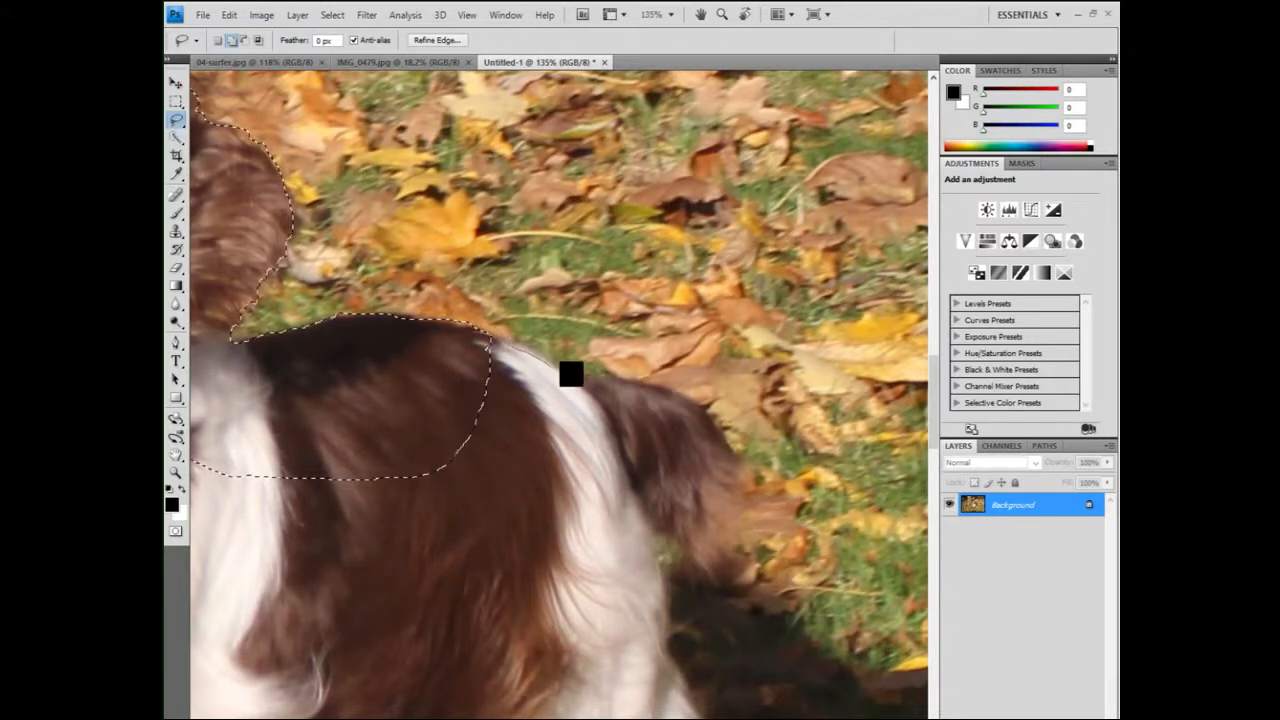
drag(731, 435, 741, 465)
mouse_move(749, 542)
mouse_down()
mouse_move(732, 587)
mouse_move(686, 588)
mouse_move(692, 538)
mouse_move(660, 529)
mouse_move(689, 684)
mouse_move(665, 692)
mouse_move(461, 628)
mouse_move(402, 538)
mouse_up()
drag(378, 470, 377, 466)
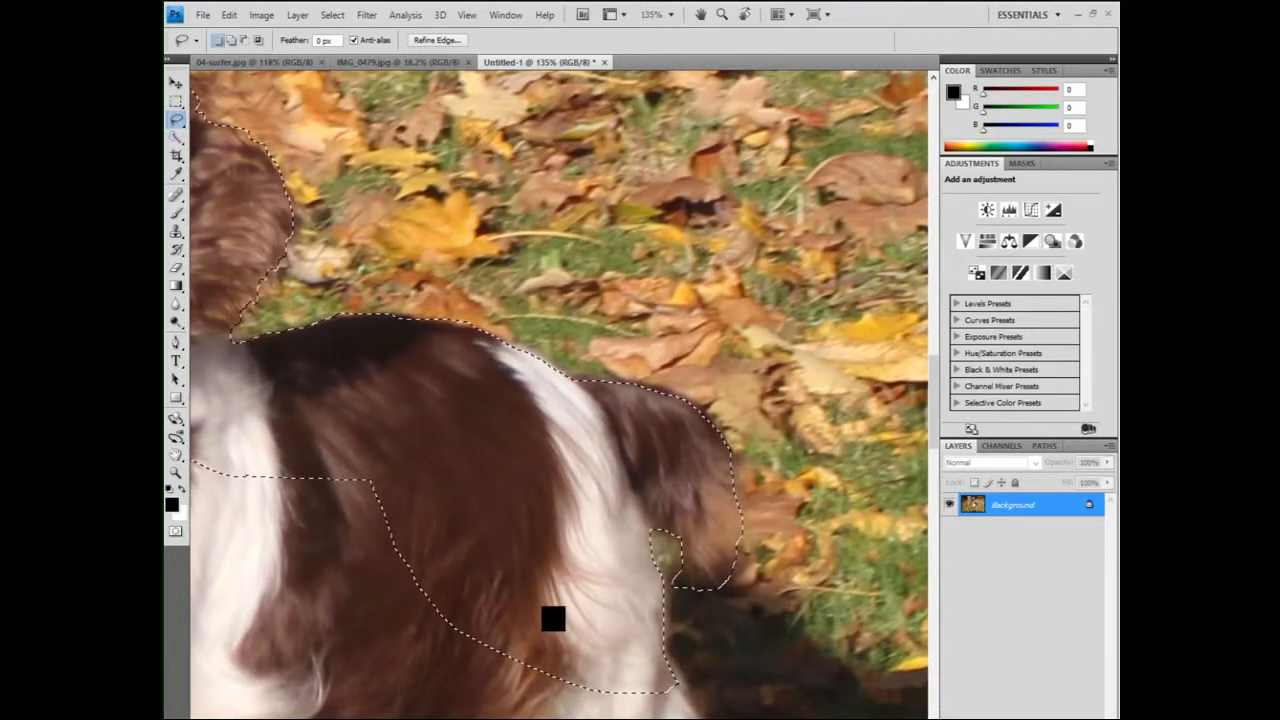
mouse_move(553, 618)
mouse_down()
mouse_move(634, 329)
mouse_move(578, 380)
mouse_move(528, 378)
mouse_up()
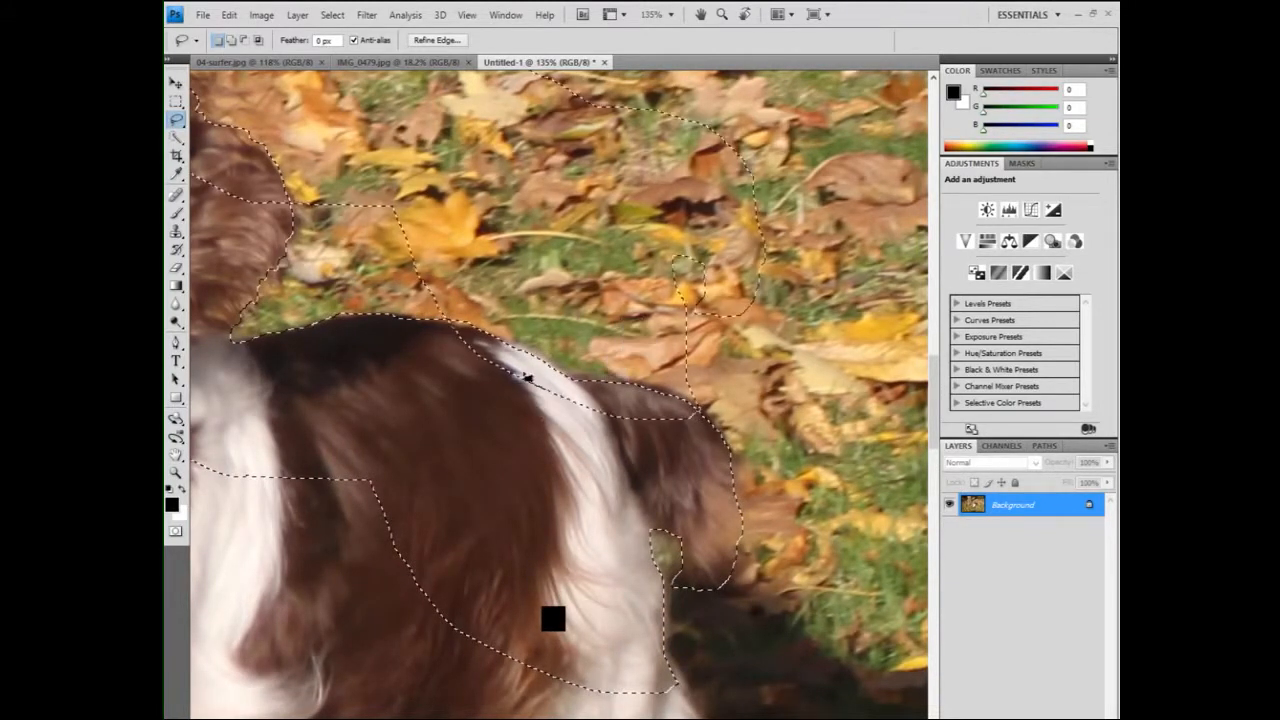
key(ctrl+z)
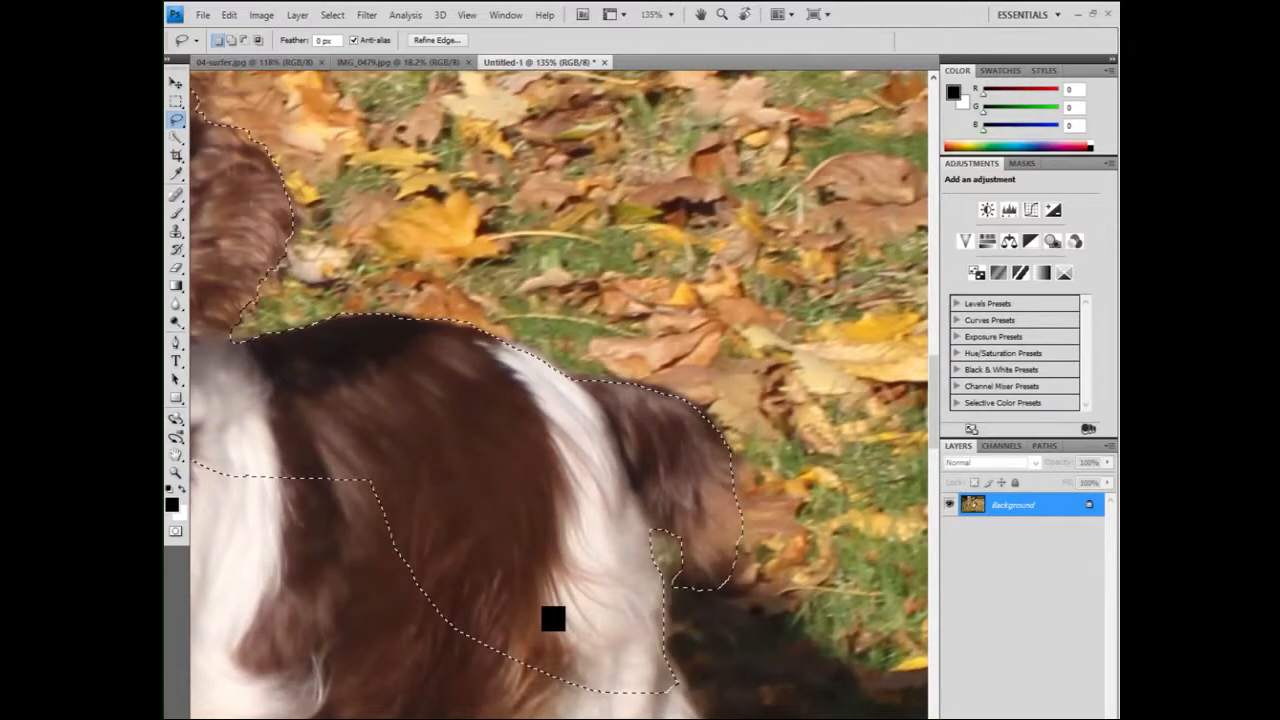
Switch to the IMG_0479.jpg document and magnify the selected dog so its whole body outline can be examined
key(ctrl+minus)
key(ctrl+minus)
key(ctrl+minus)
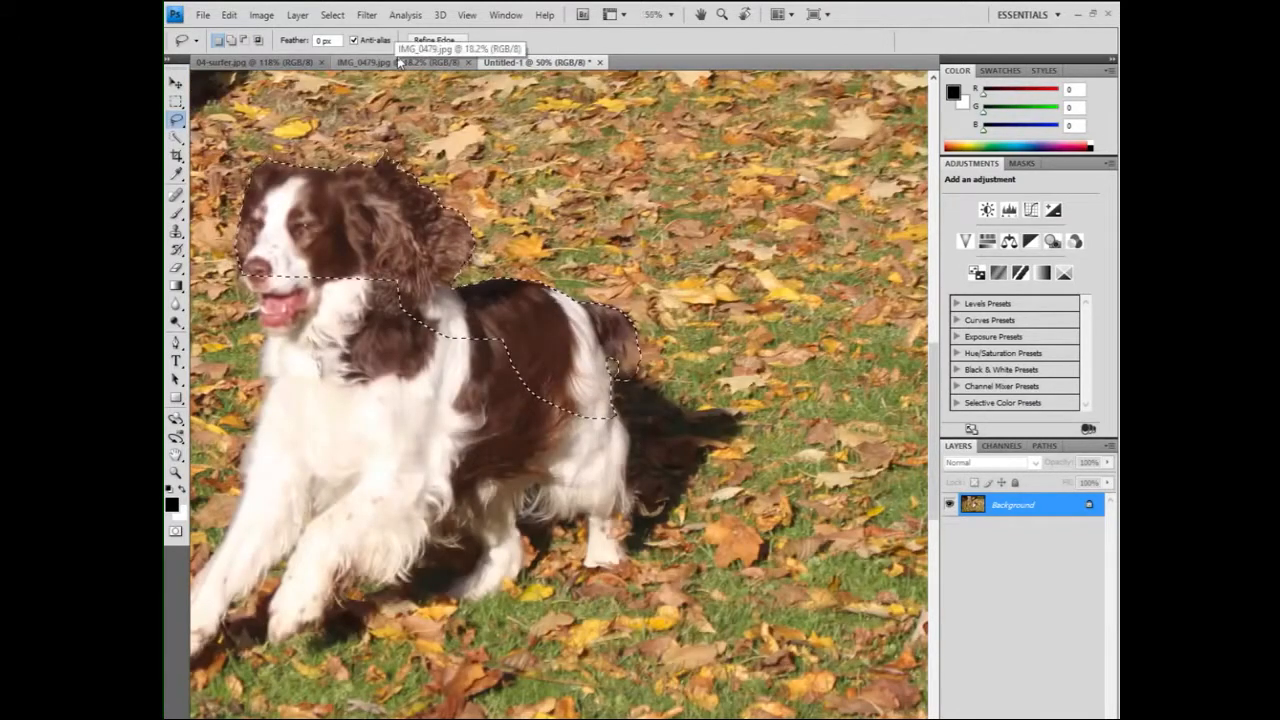
click(399, 62)
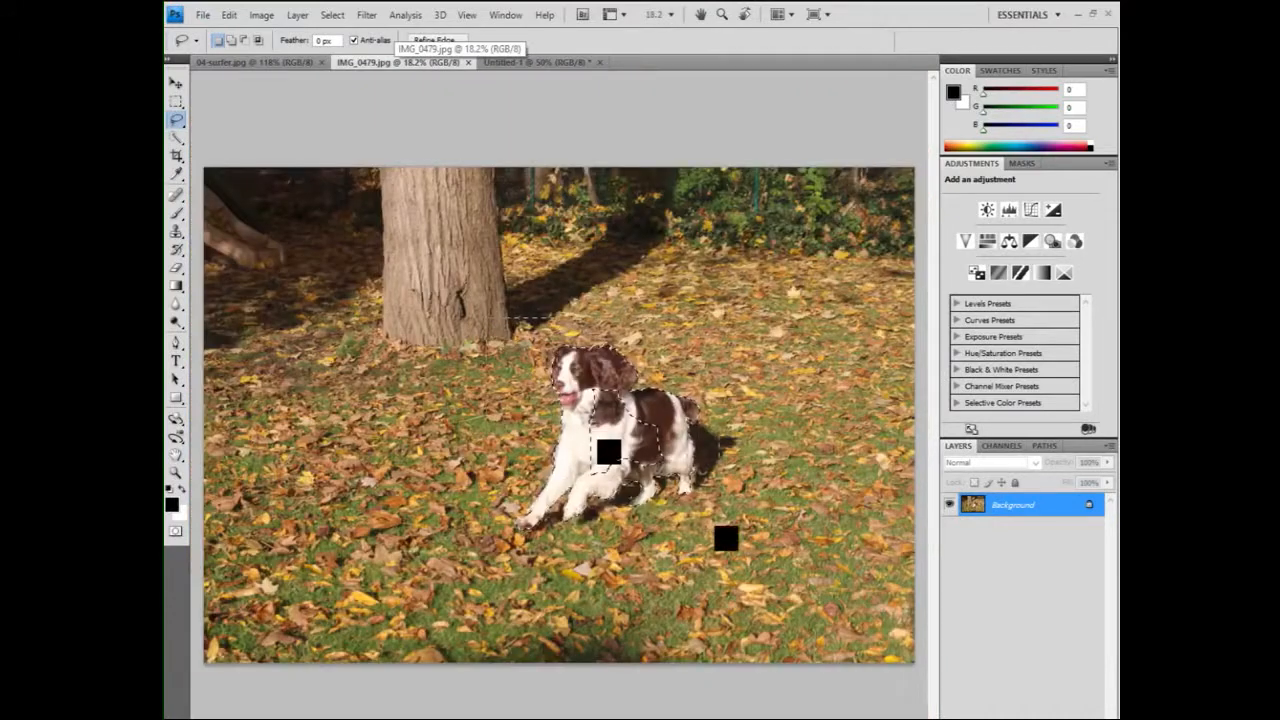
mouse_move(540, 320)
mouse_down()
mouse_move(740, 505)
mouse_move(777, 580)
mouse_move(666, 651)
mouse_move(640, 630)
mouse_move(620, 640)
mouse_up()
drag(495, 315, 725, 520)
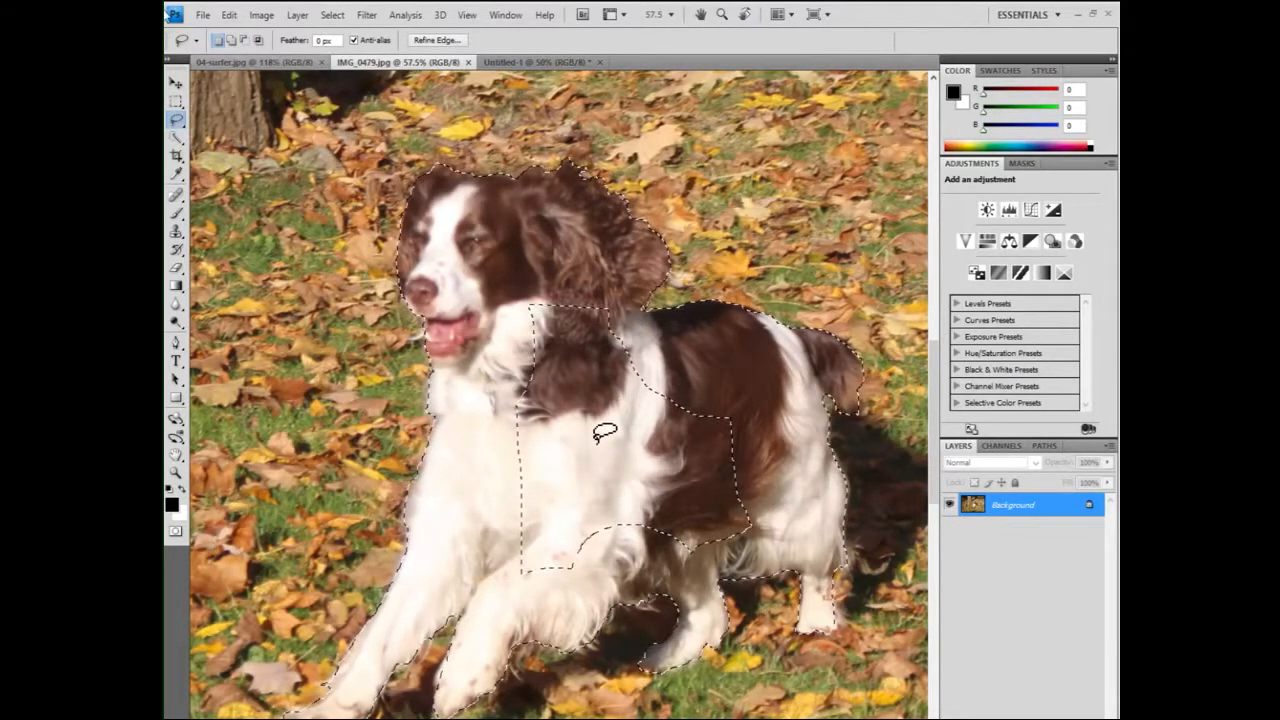
Add the unselected area inside the dog's chest and body to the existing selection with the Lasso tool
key(v)
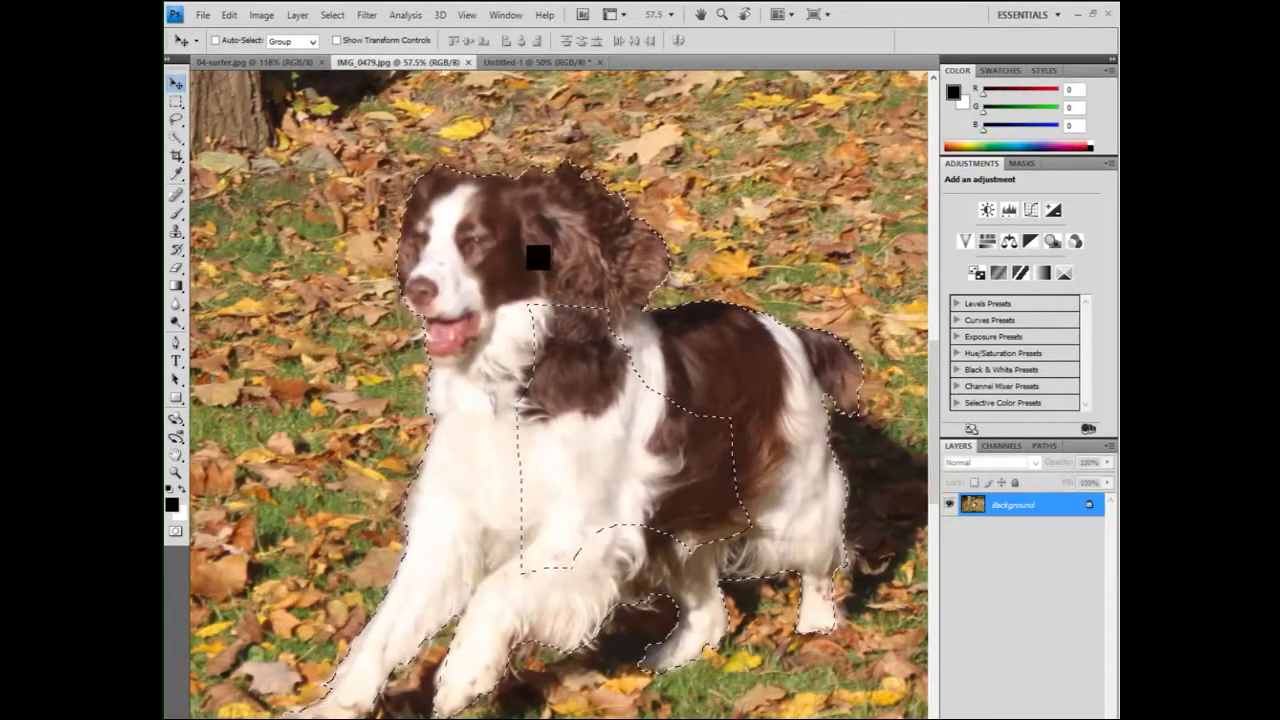
mouse_move(538, 258)
mouse_down()
mouse_move(331, 180)
mouse_move(537, 257)
mouse_move(400, 231)
mouse_move(340, 288)
mouse_move(351, 294)
mouse_move(538, 258)
mouse_up()
click(177, 119)
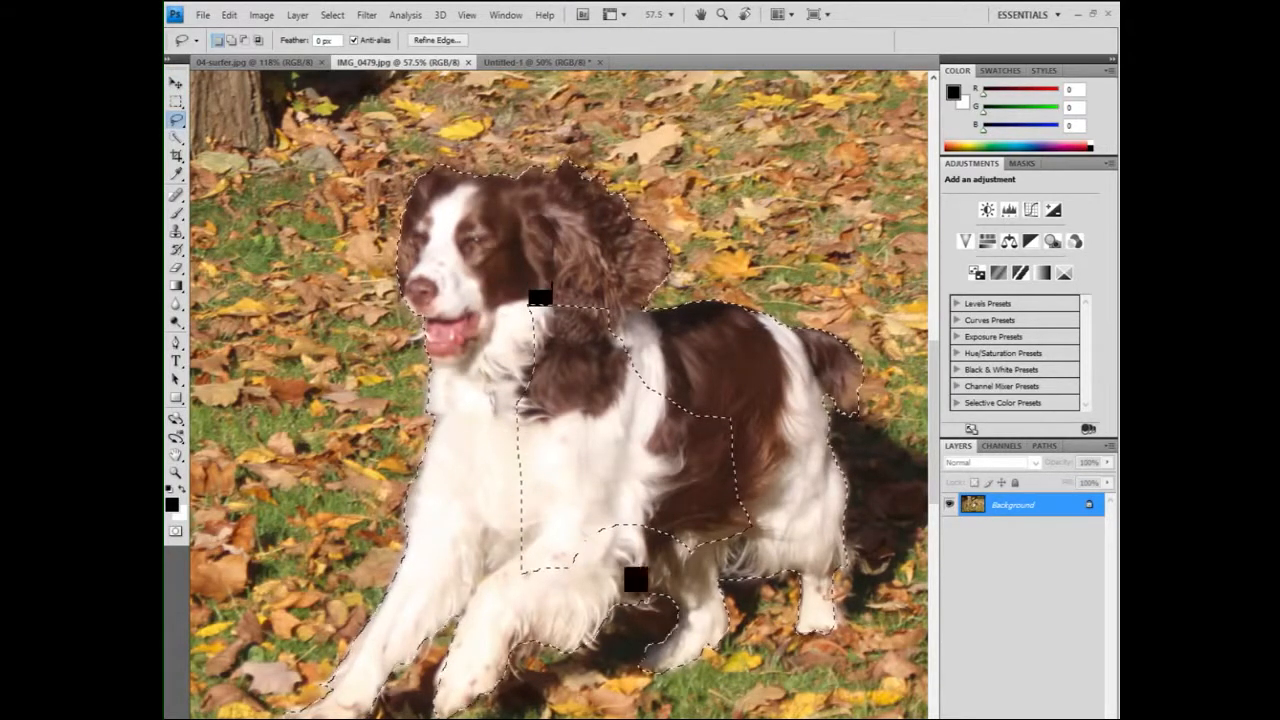
mouse_move(516, 275)
mouse_down()
mouse_move(491, 434)
mouse_move(503, 577)
mouse_move(716, 572)
mouse_move(763, 534)
mouse_move(763, 403)
mouse_move(577, 266)
mouse_move(573, 311)
mouse_up()
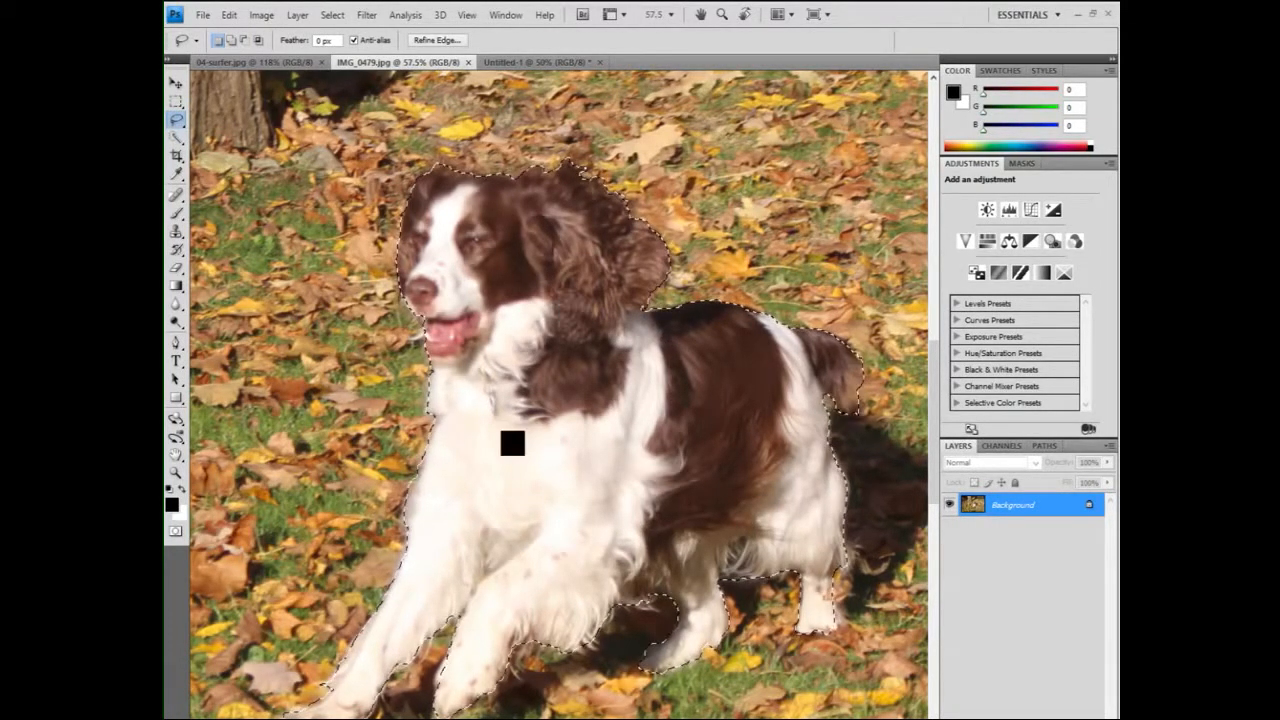
Add a patch of leaves in front of the dog's chest to the existing selection with the Lasso tool
key(shift)
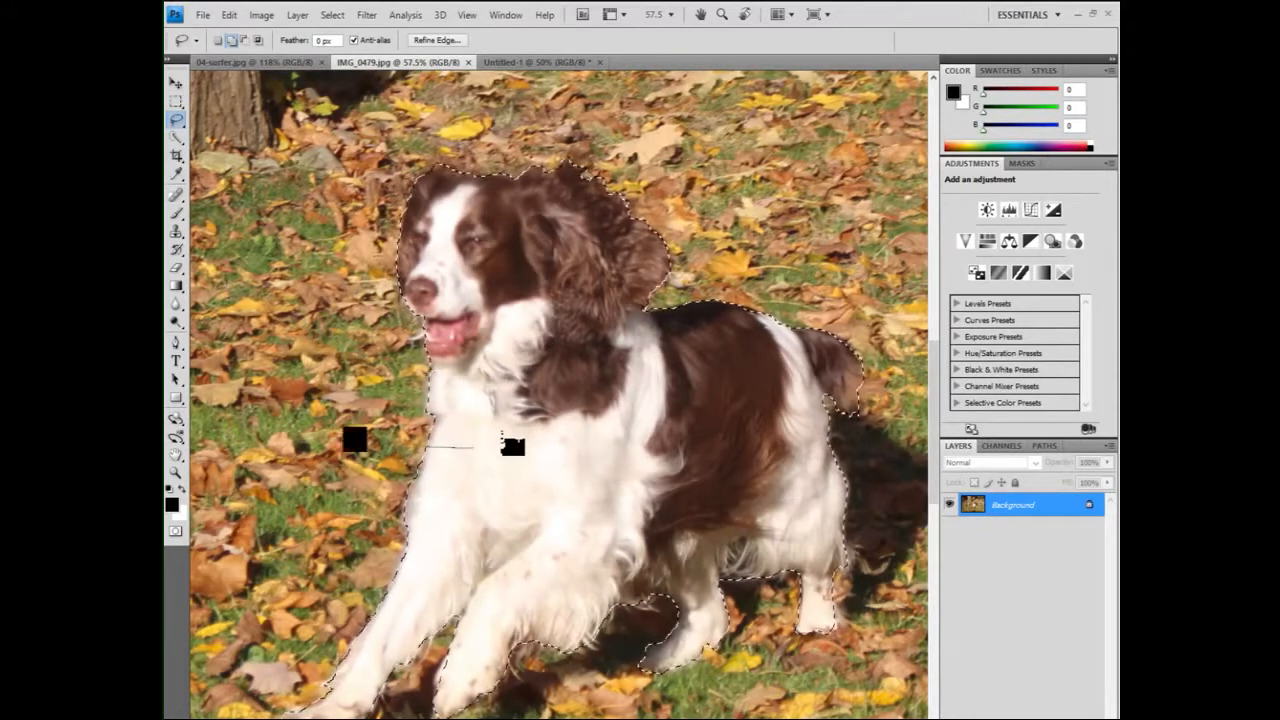
key(shift)
drag(475, 447, 473, 505)
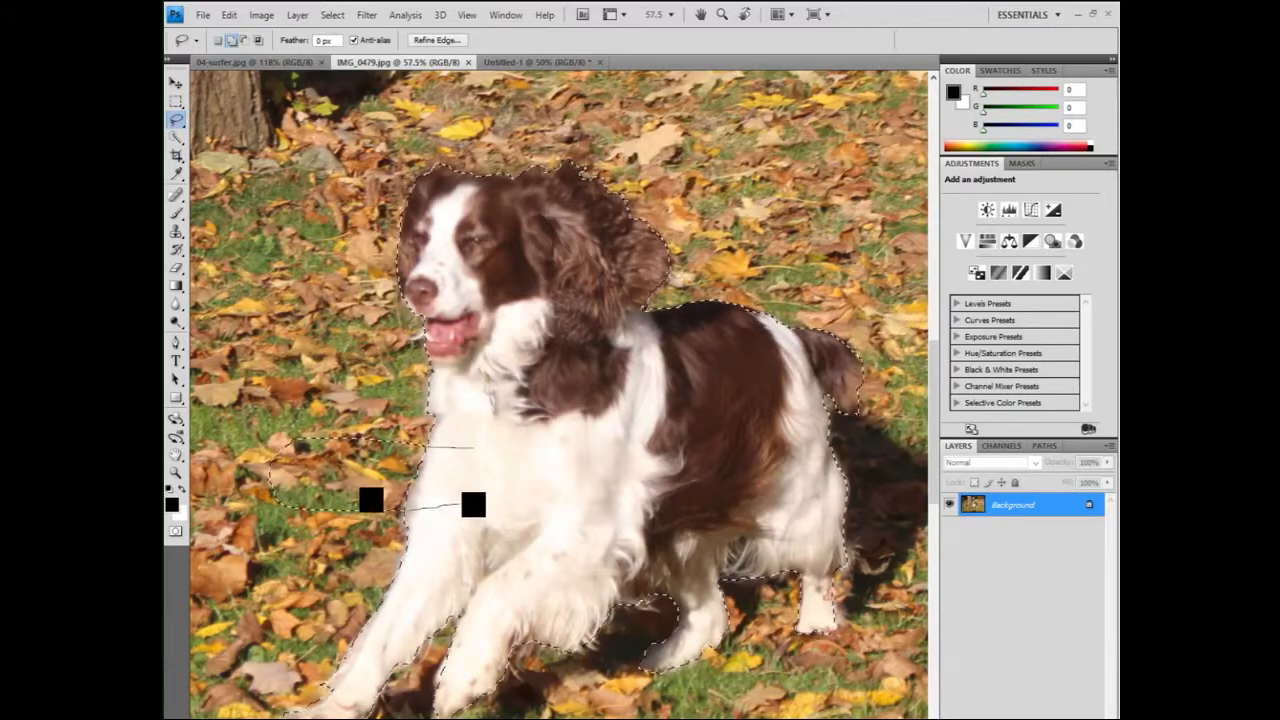
key(ctrl+z)
drag(473, 505, 473, 505)
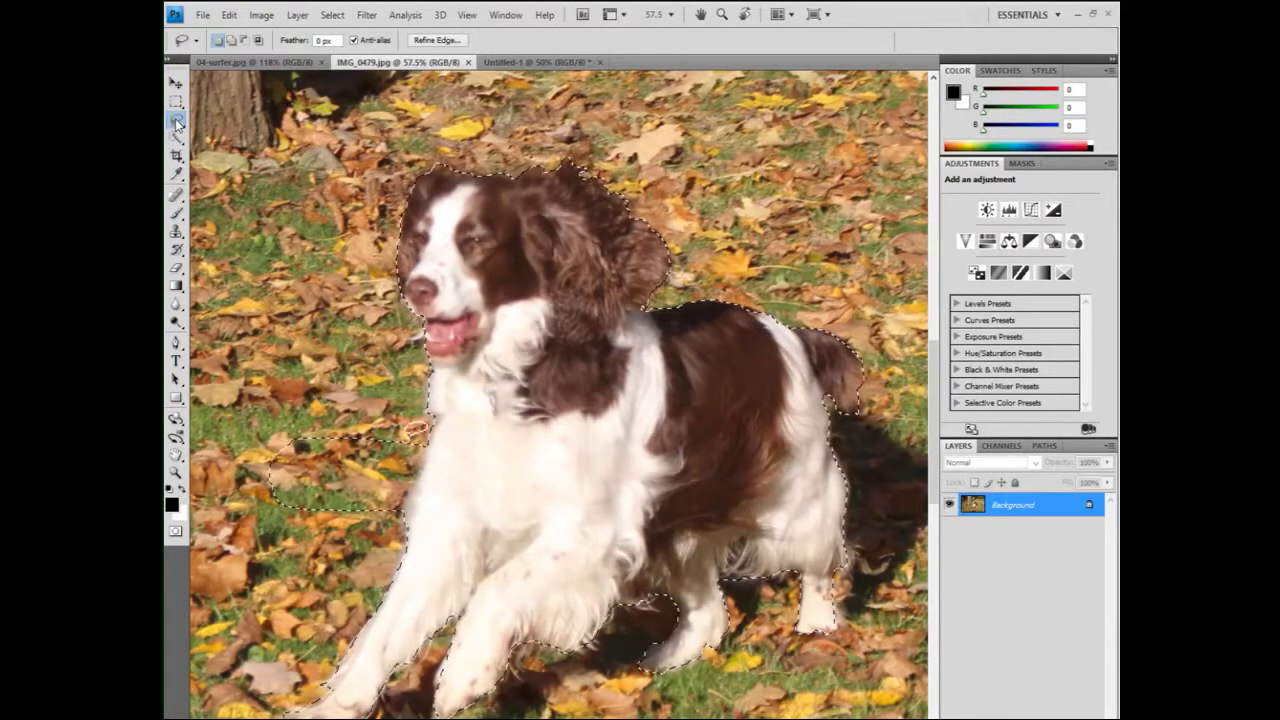
Subtract the patch of leaves in front of the dog's chest from the selection with the Lasso tool
key(alt)
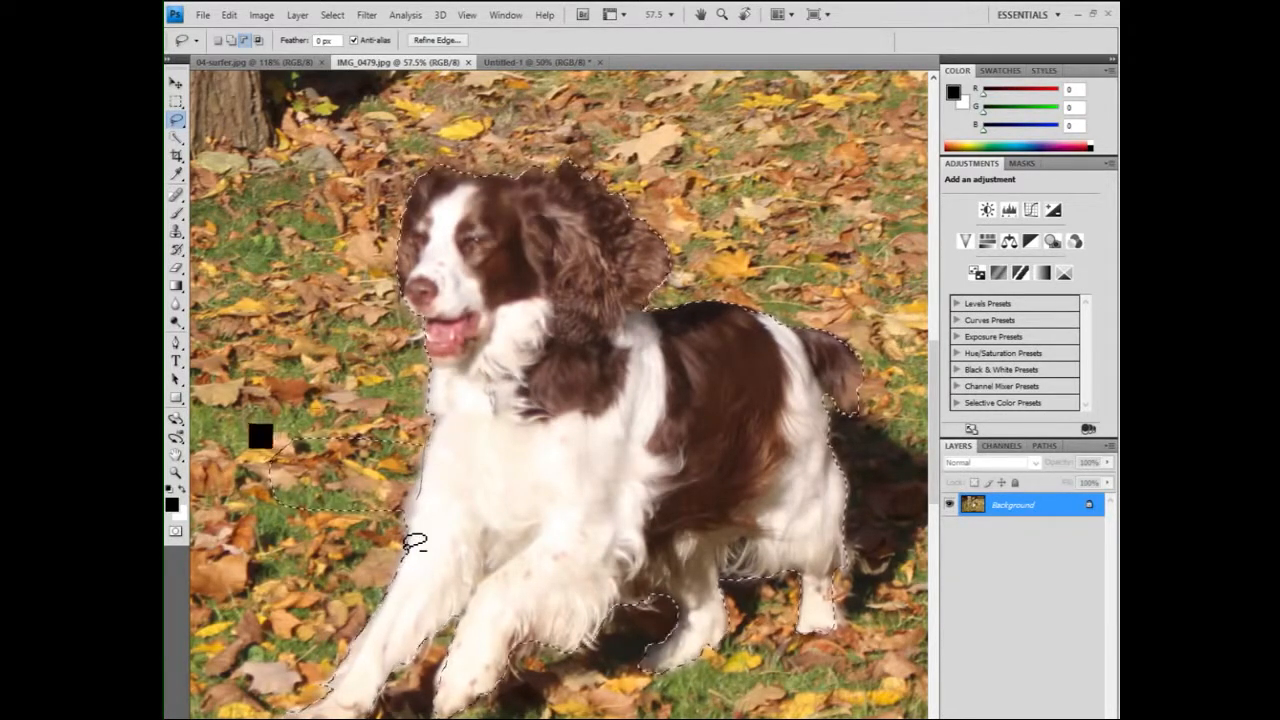
drag(415, 543, 310, 551)
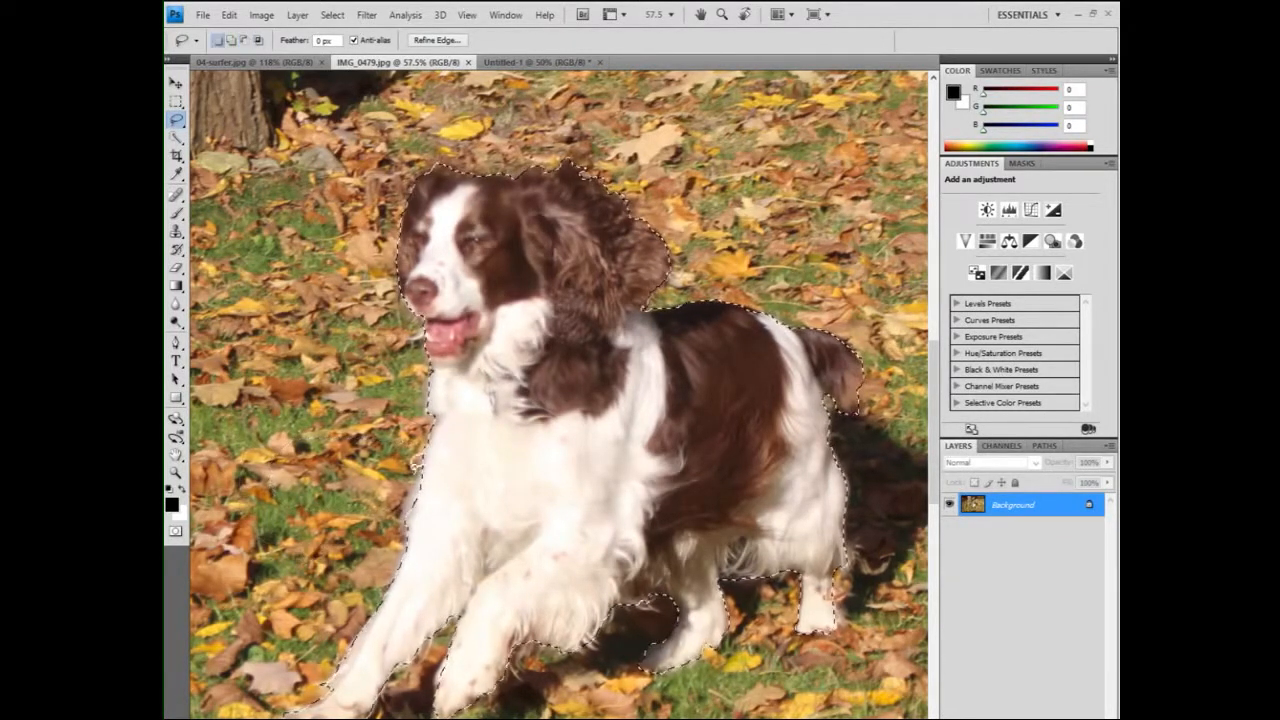
key(ctrl+z)
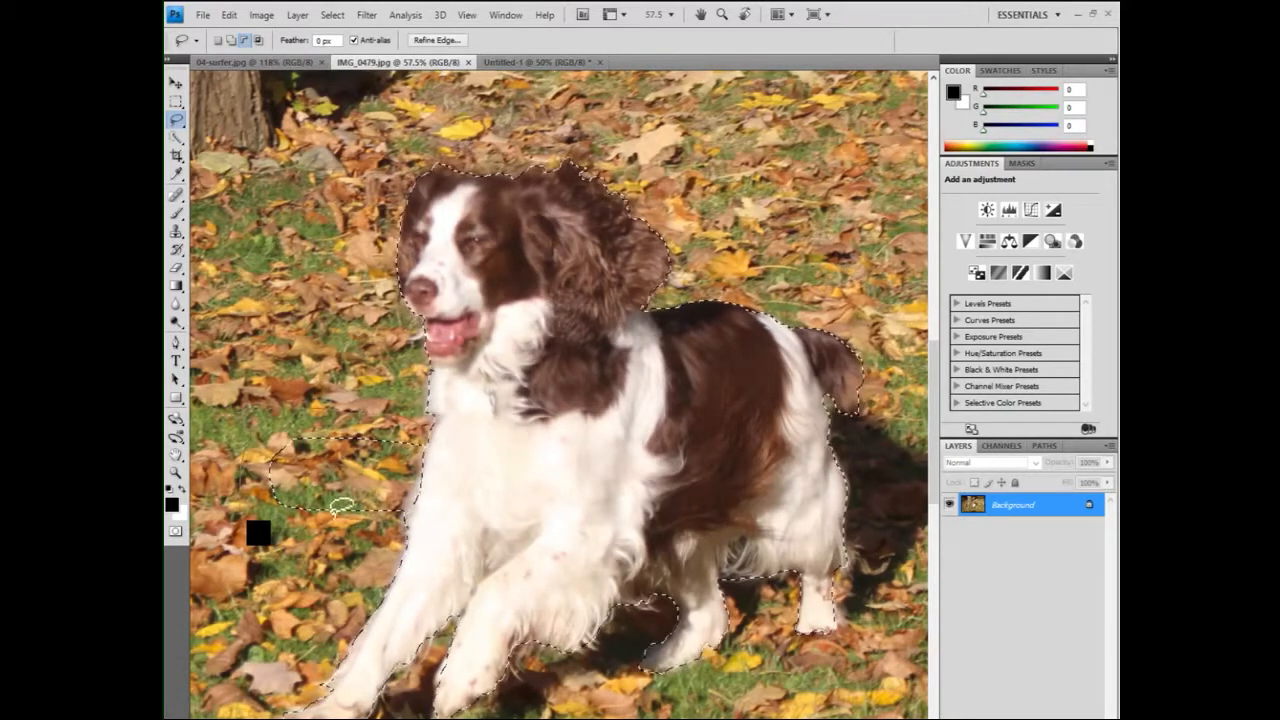
key(ctrl+z)
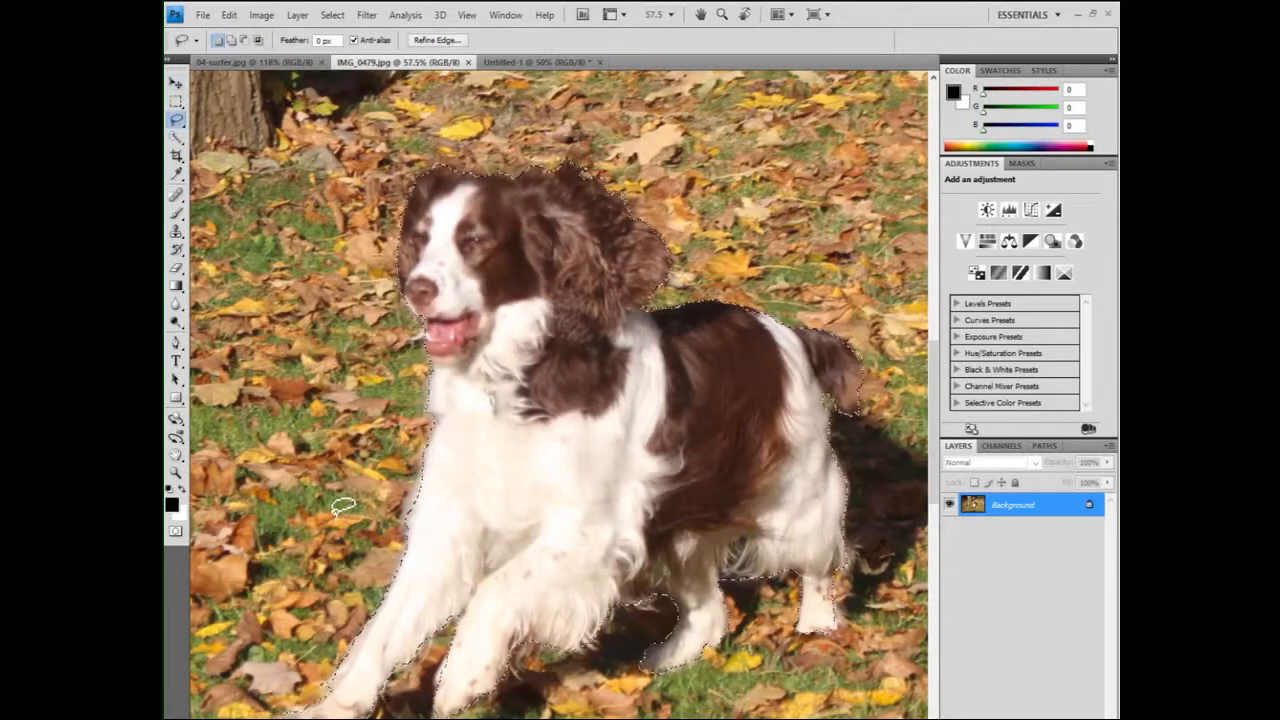
Switch to the Move tool and copy the selected dog from the Background layer
key(v)
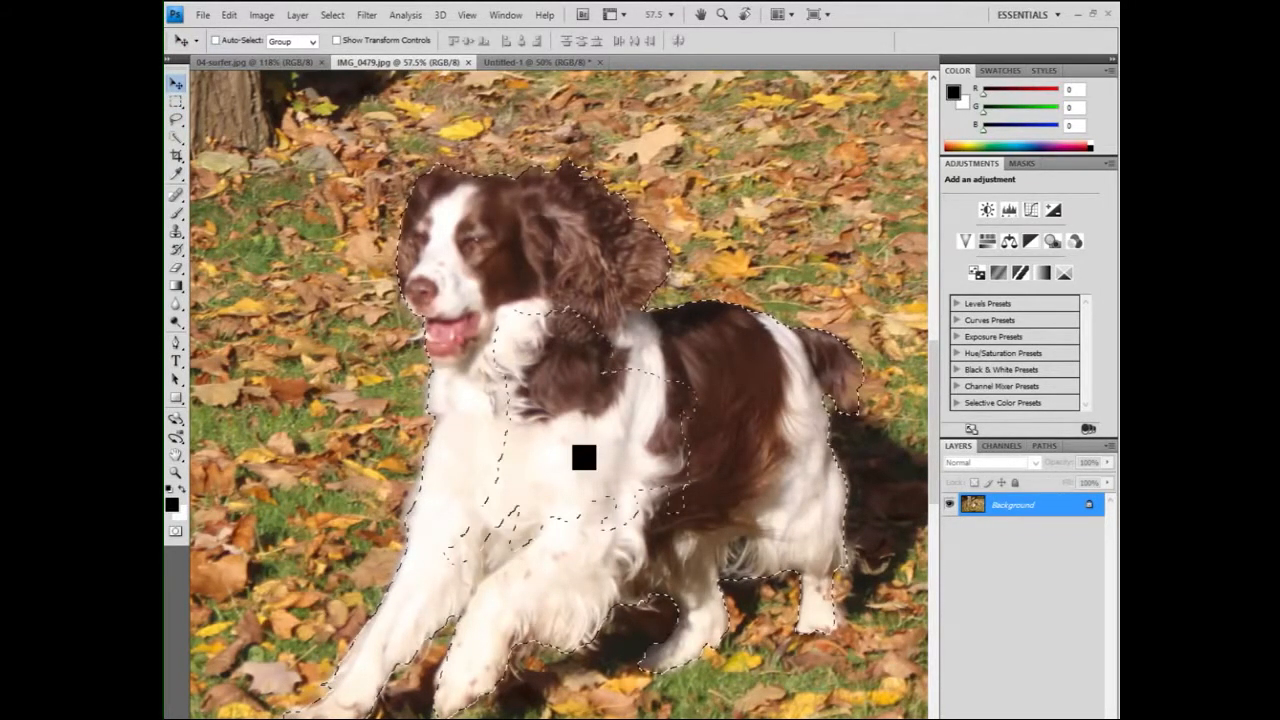
scroll(581, 434, down, 3)
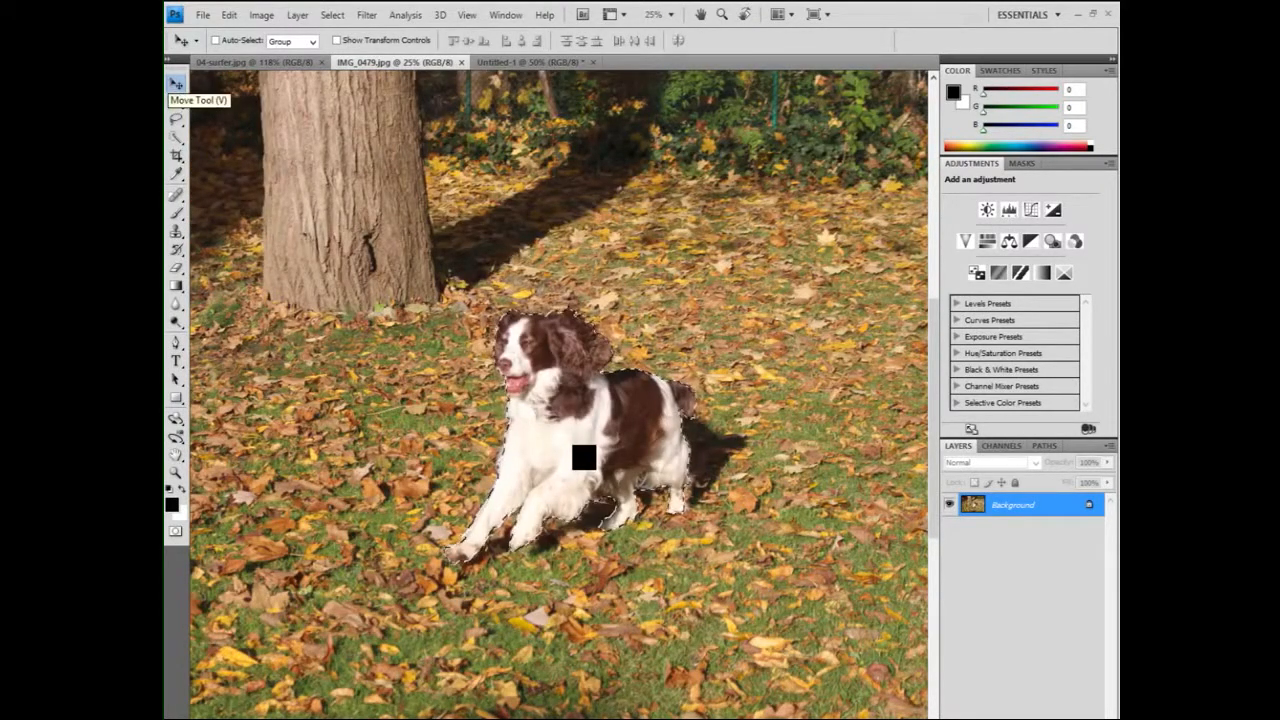
click(256, 14)
click(256, 14)
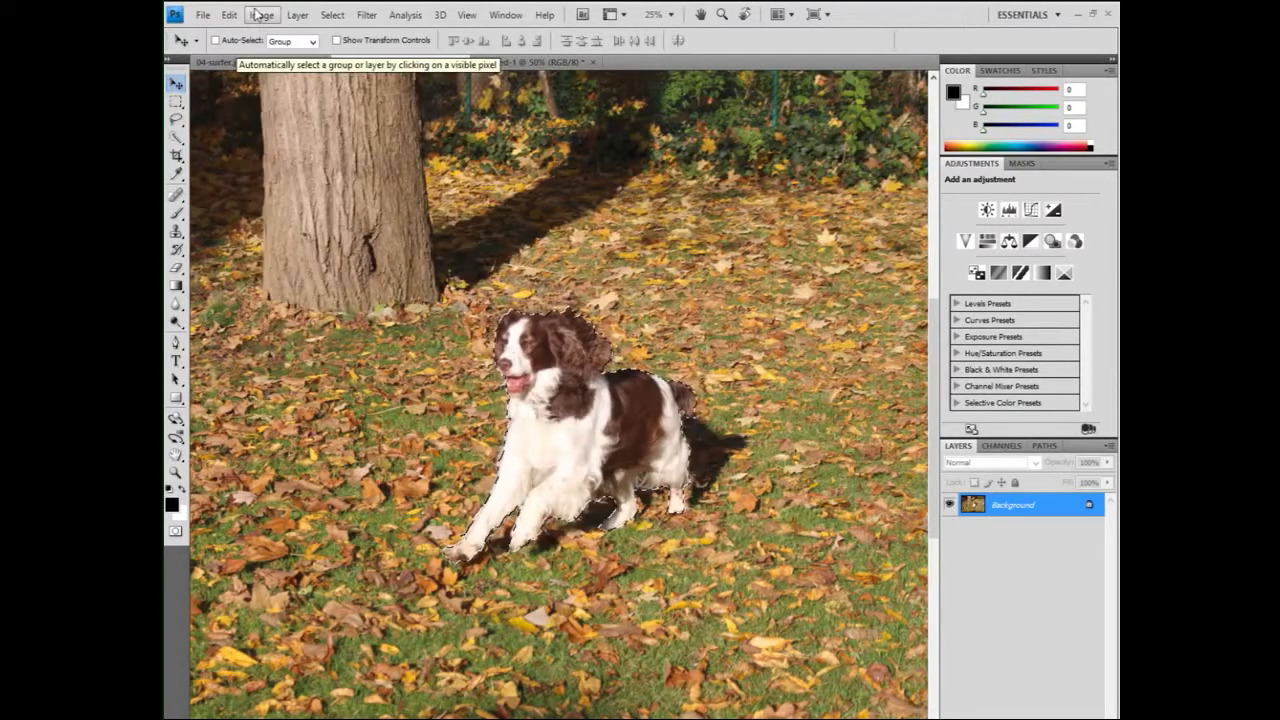
click(229, 15)
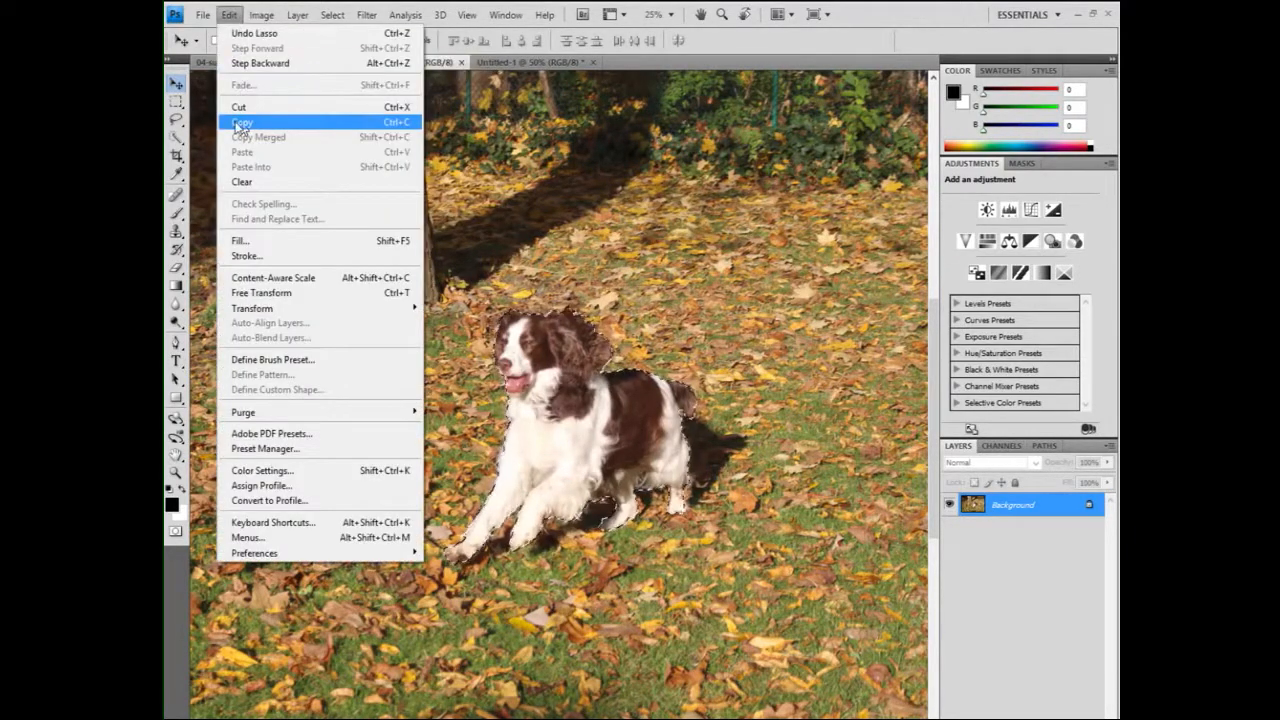
click(241, 123)
click(241, 122)
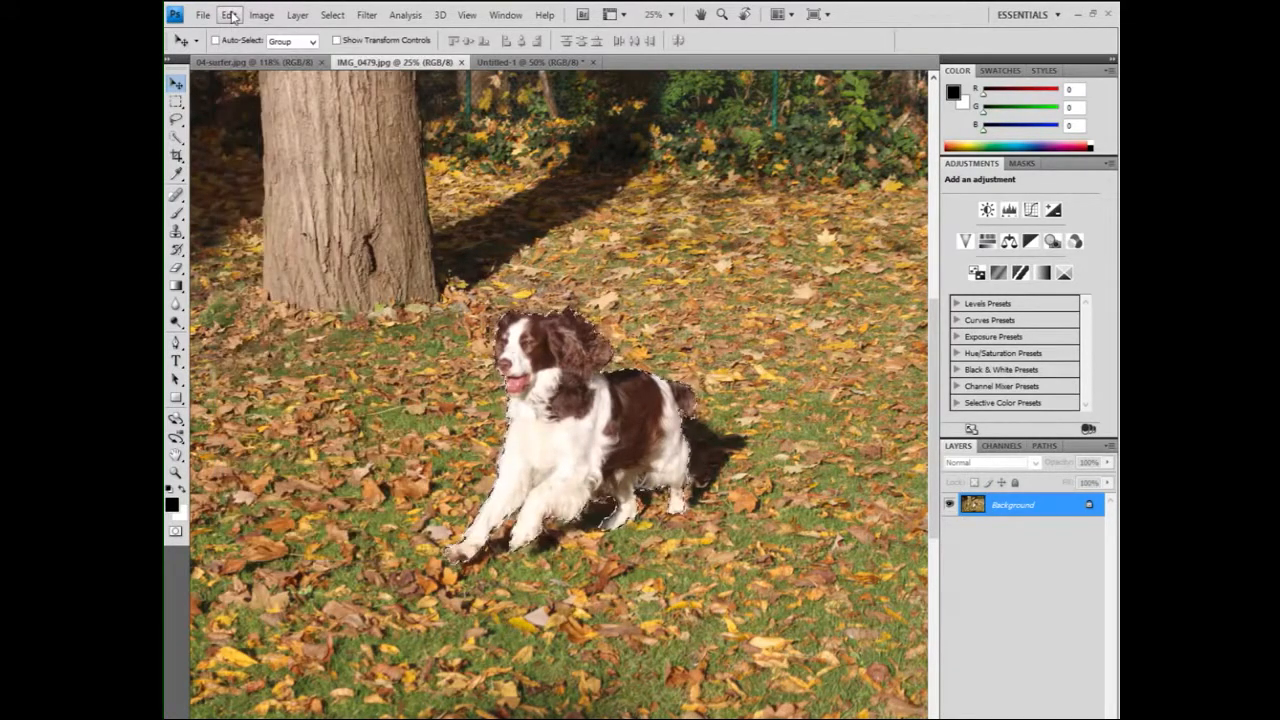
Paste the copied dog onto its own layer and hide the Background layer
click(229, 15)
click(240, 140)
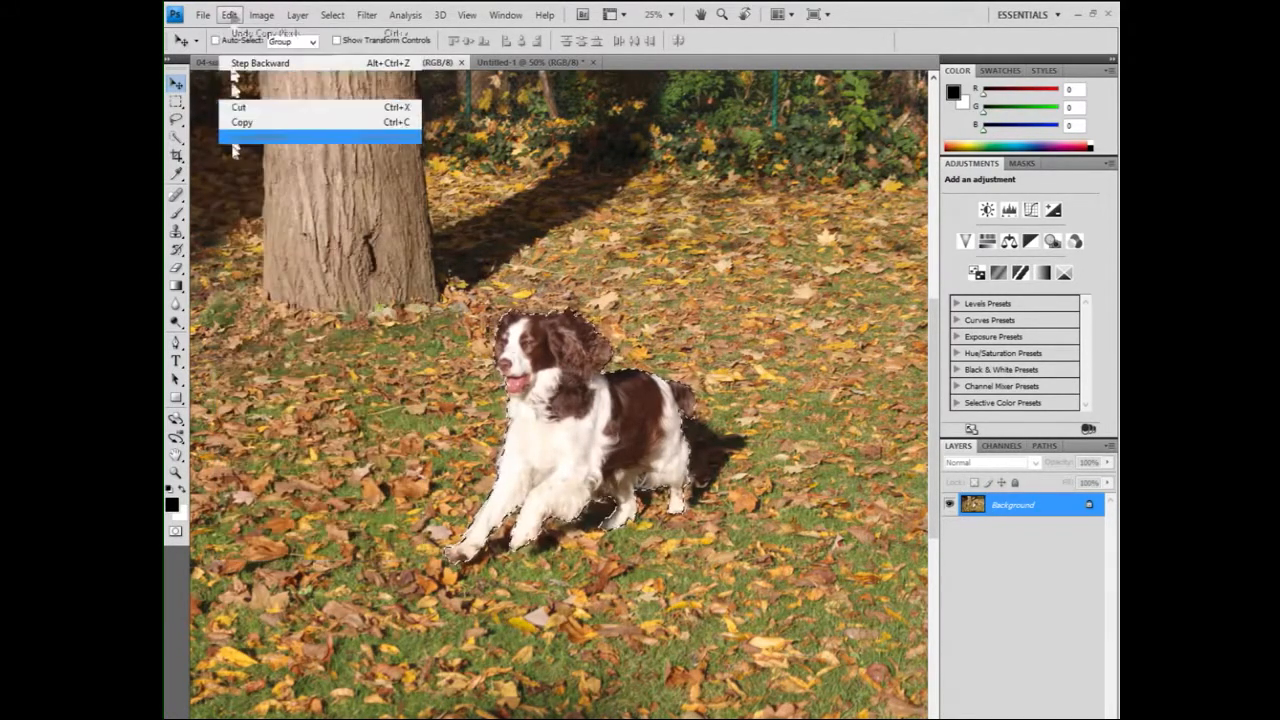
click(229, 15)
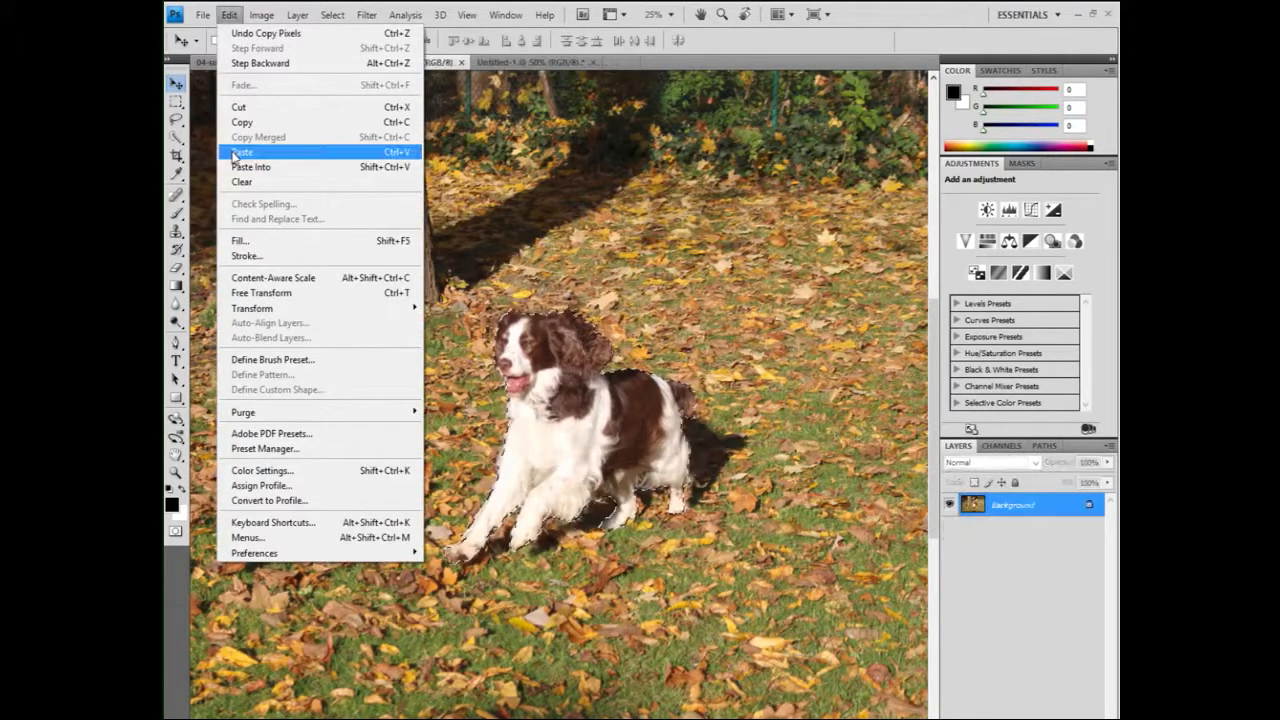
click(236, 153)
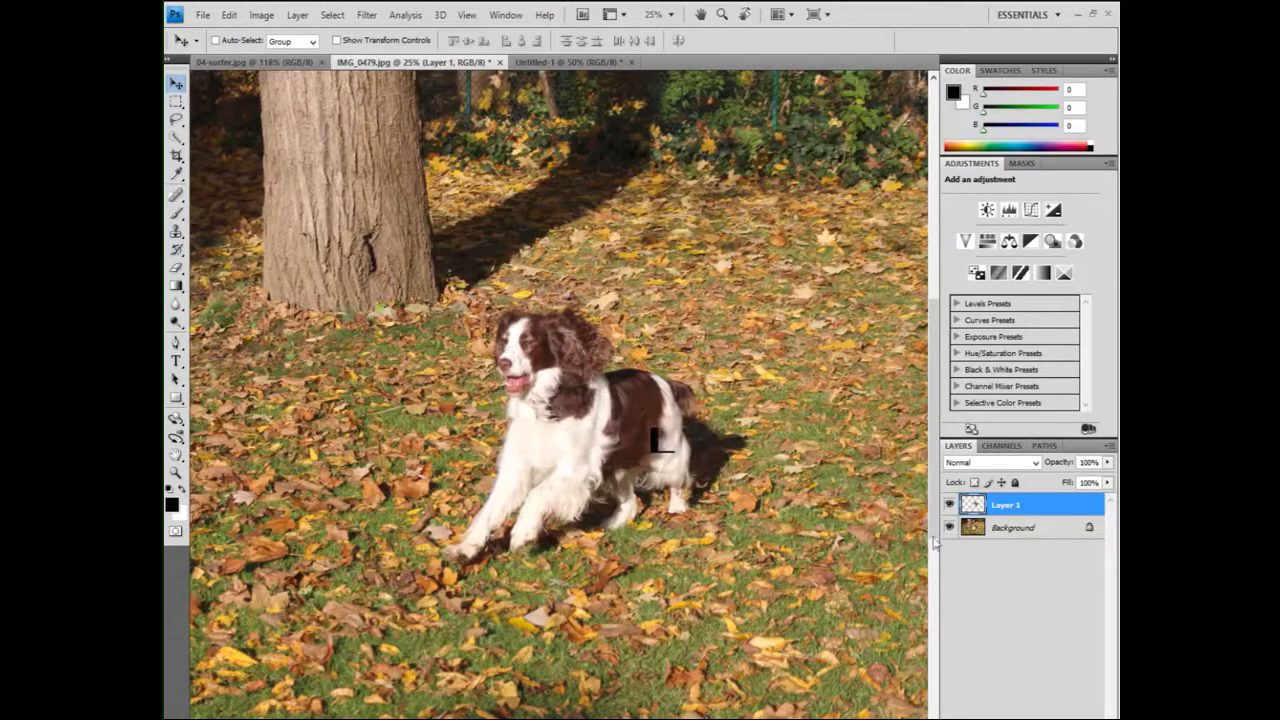
click(949, 527)
click(949, 527)
click(949, 527)
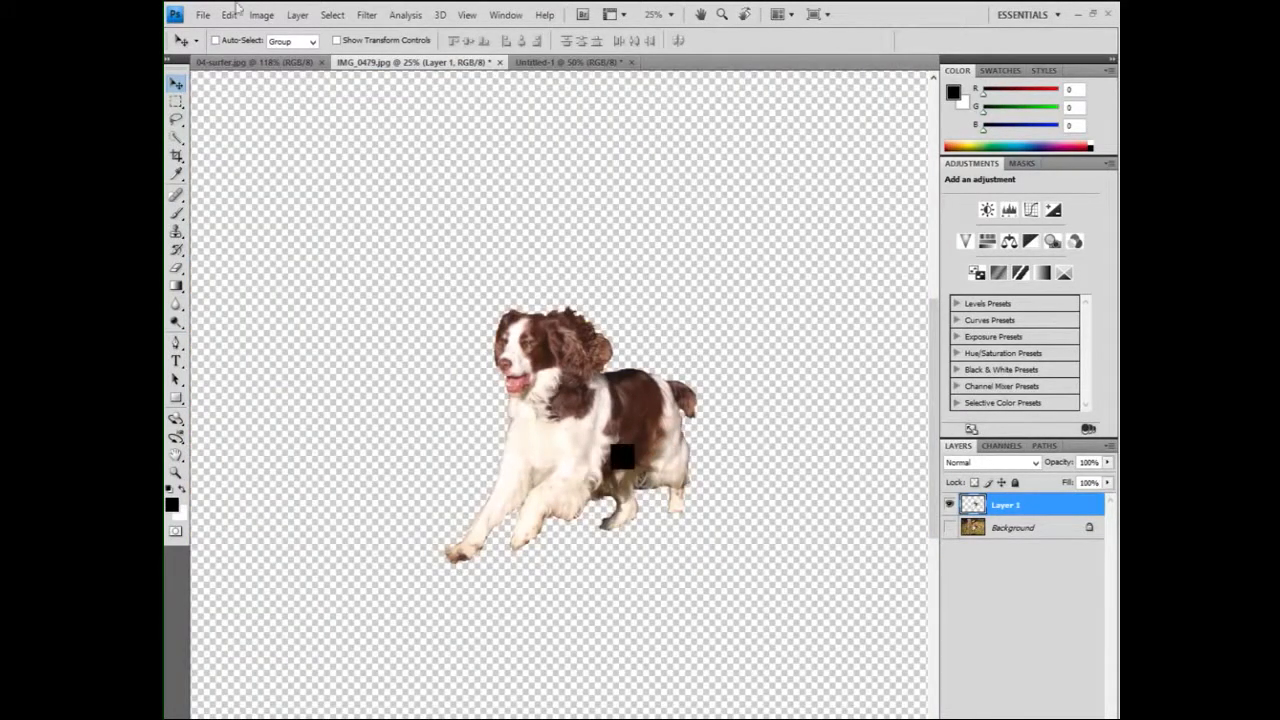
Paste a second copy of the dog and move it clear of the first one, to its left
click(228, 15)
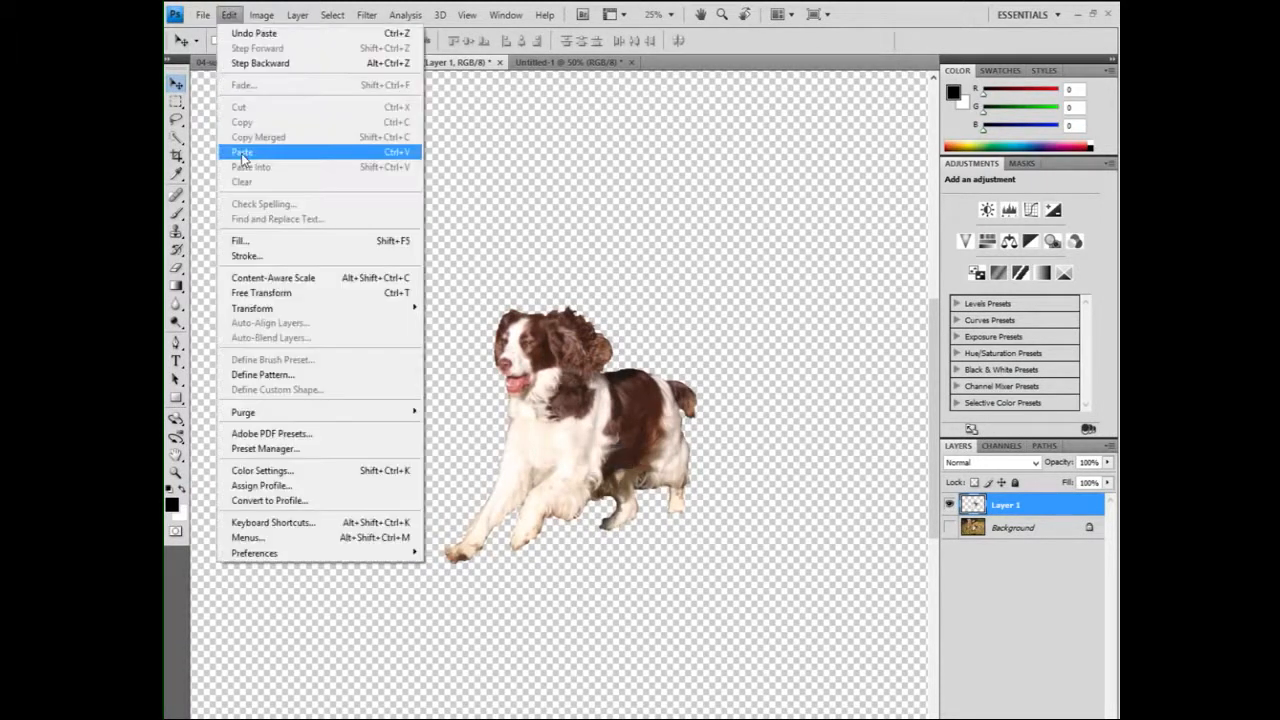
click(241, 153)
click(241, 153)
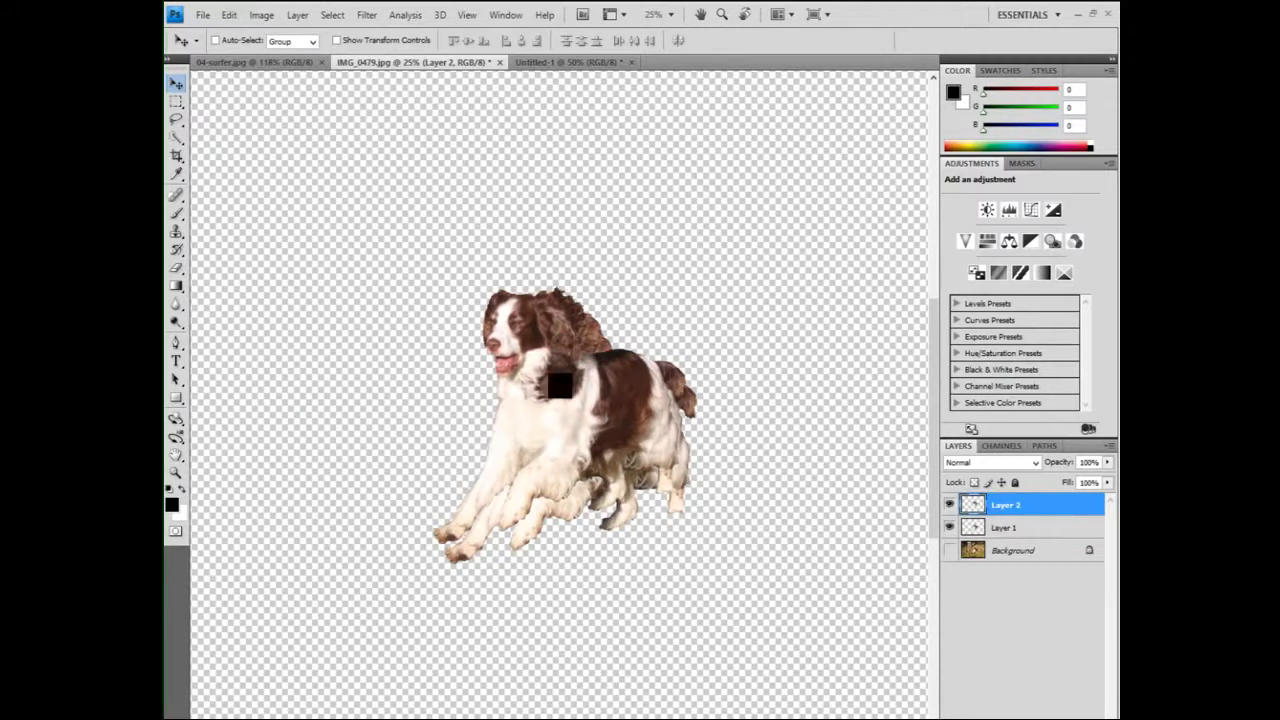
drag(500, 380, 287, 537)
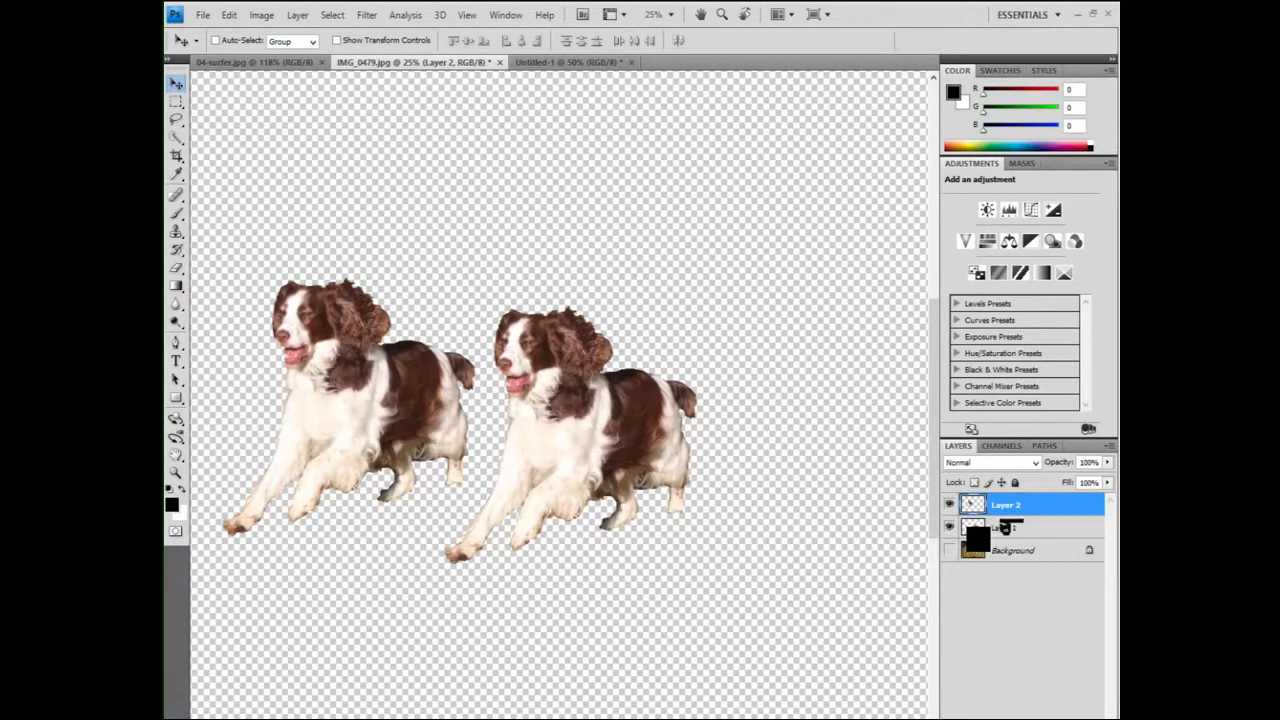
drag(406, 433, 380, 449)
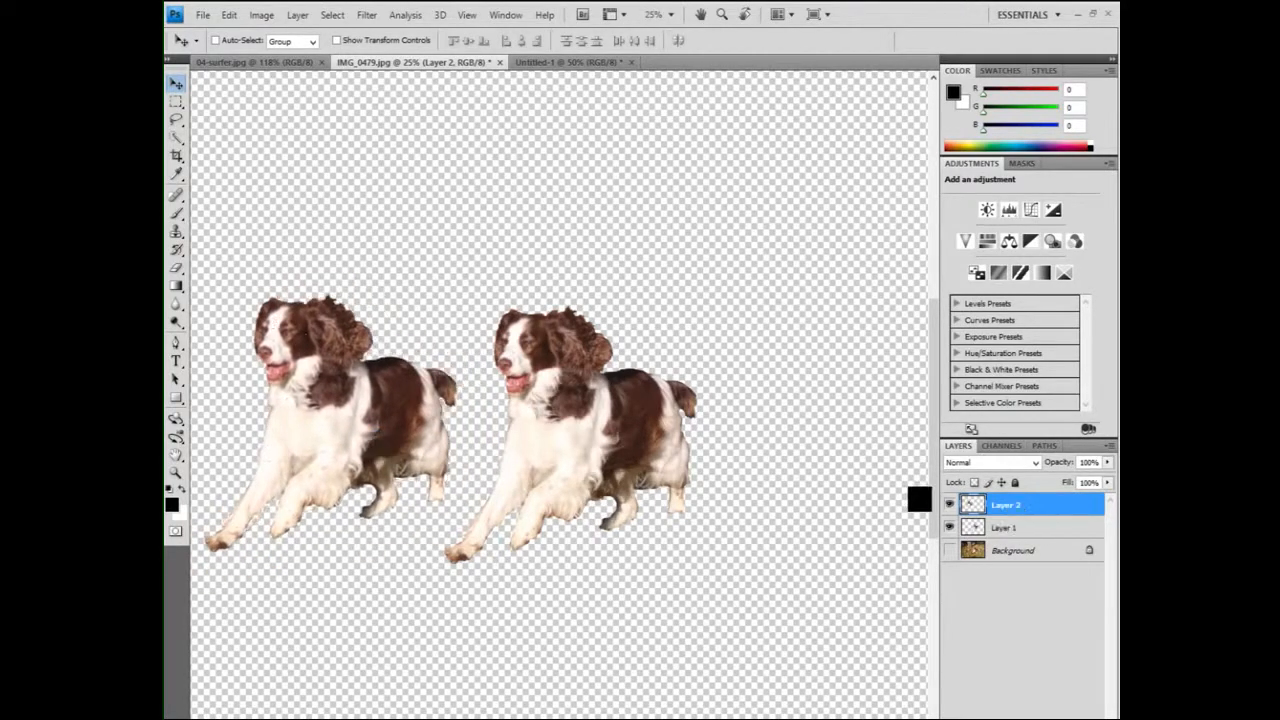
Show the Background layer and move the Layer 1 dog up and to the right of the original dog
click(1012, 530)
drag(1012, 530, 745, 371)
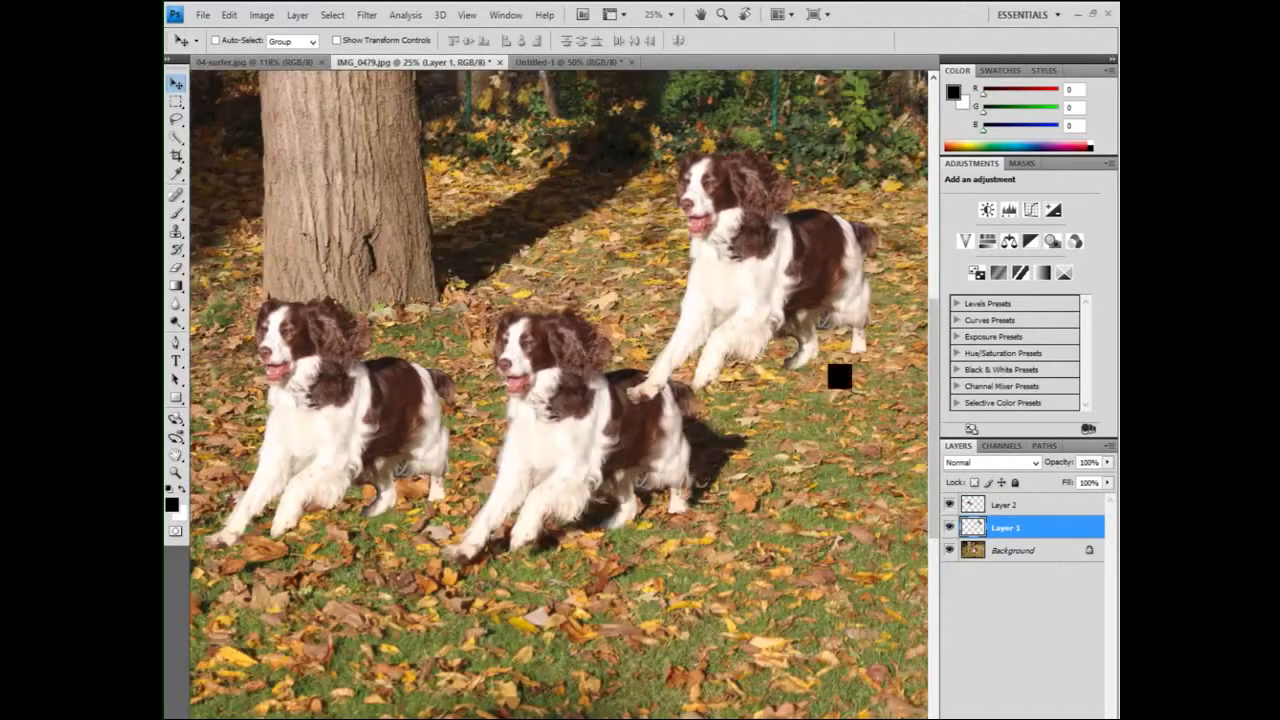
drag(762, 258, 552, 556)
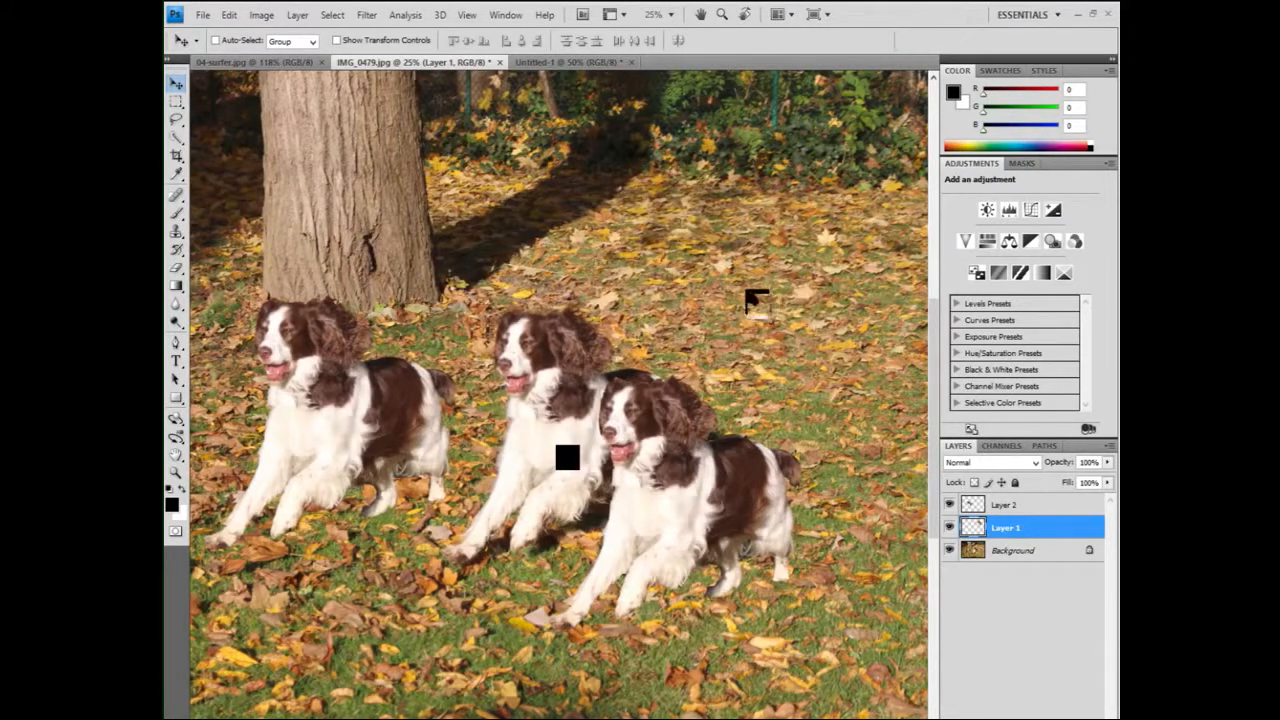
drag(757, 307, 680, 350)
Move the Layer 2 dog to the far right of the dog group, and place Layer 1 above Layer 2
click(997, 508)
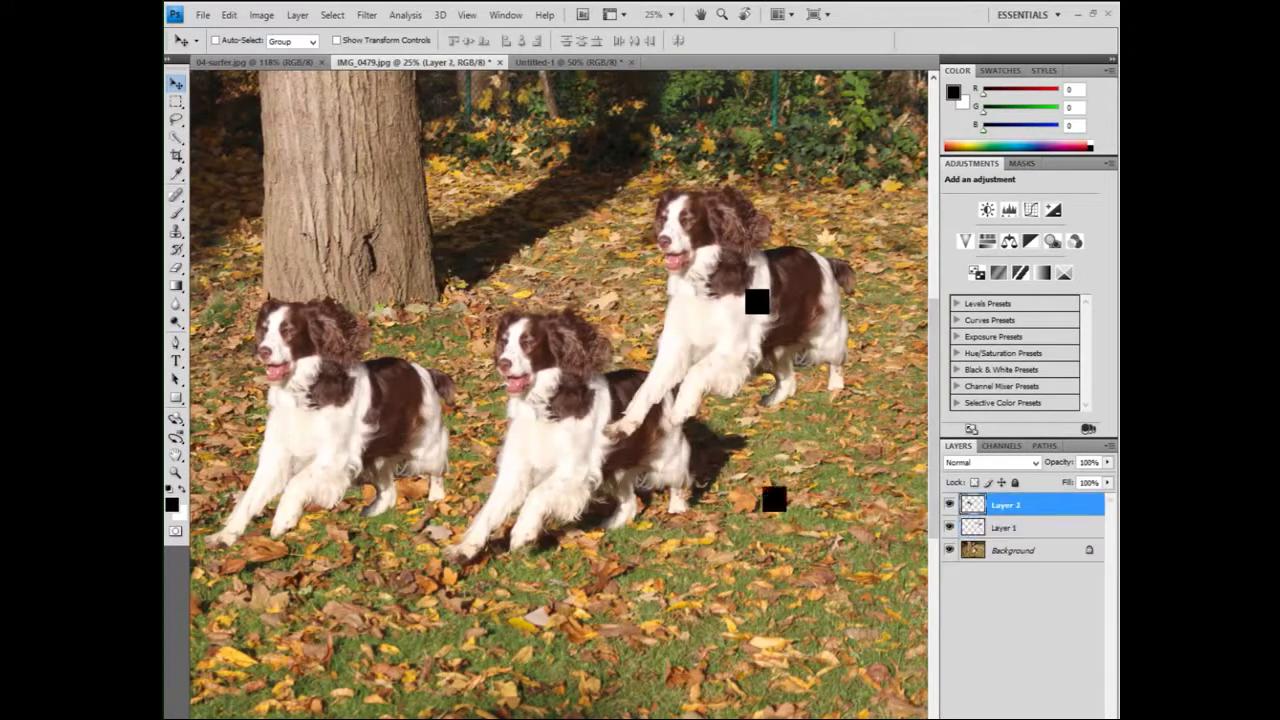
drag(357, 428, 775, 342)
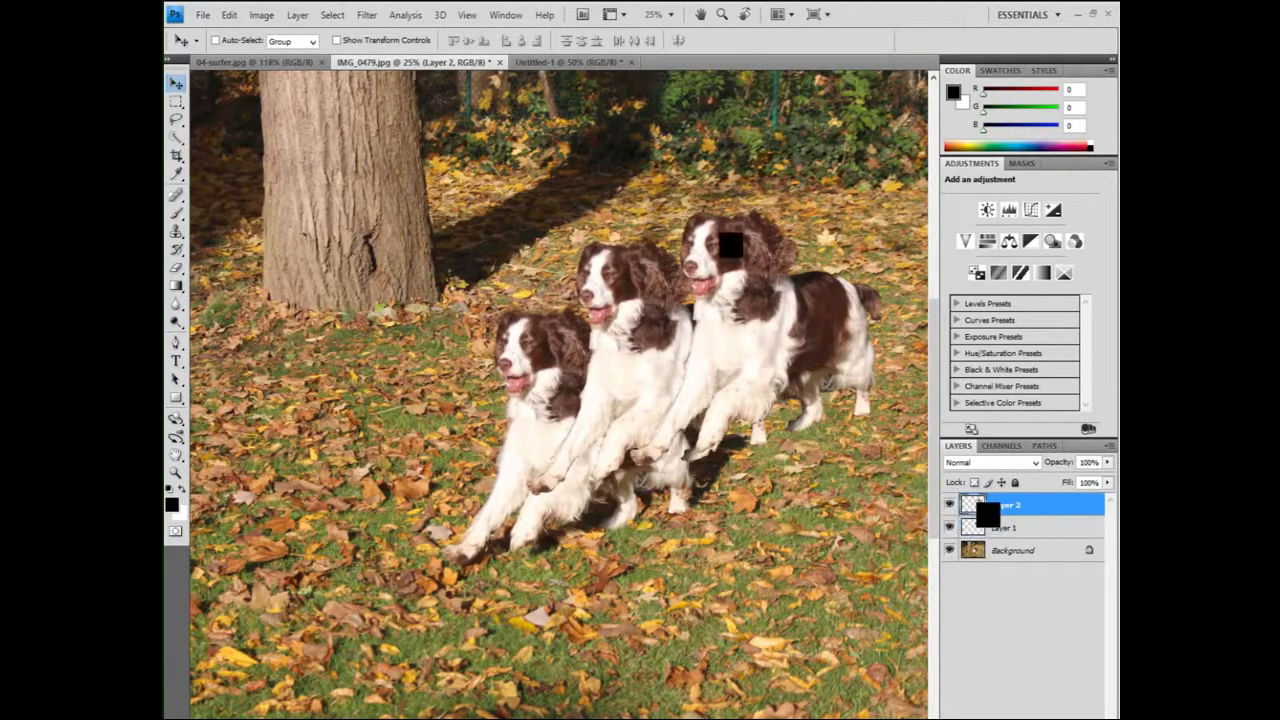
click(995, 526)
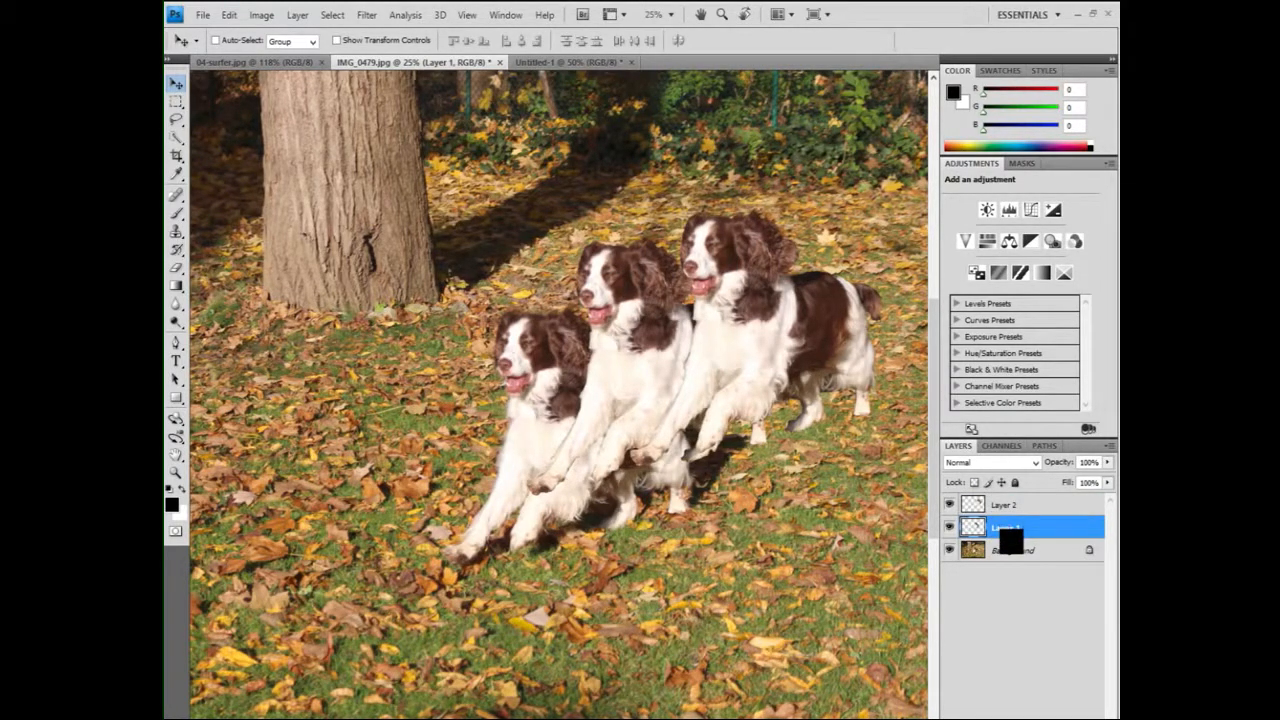
drag(1011, 541, 1011, 497)
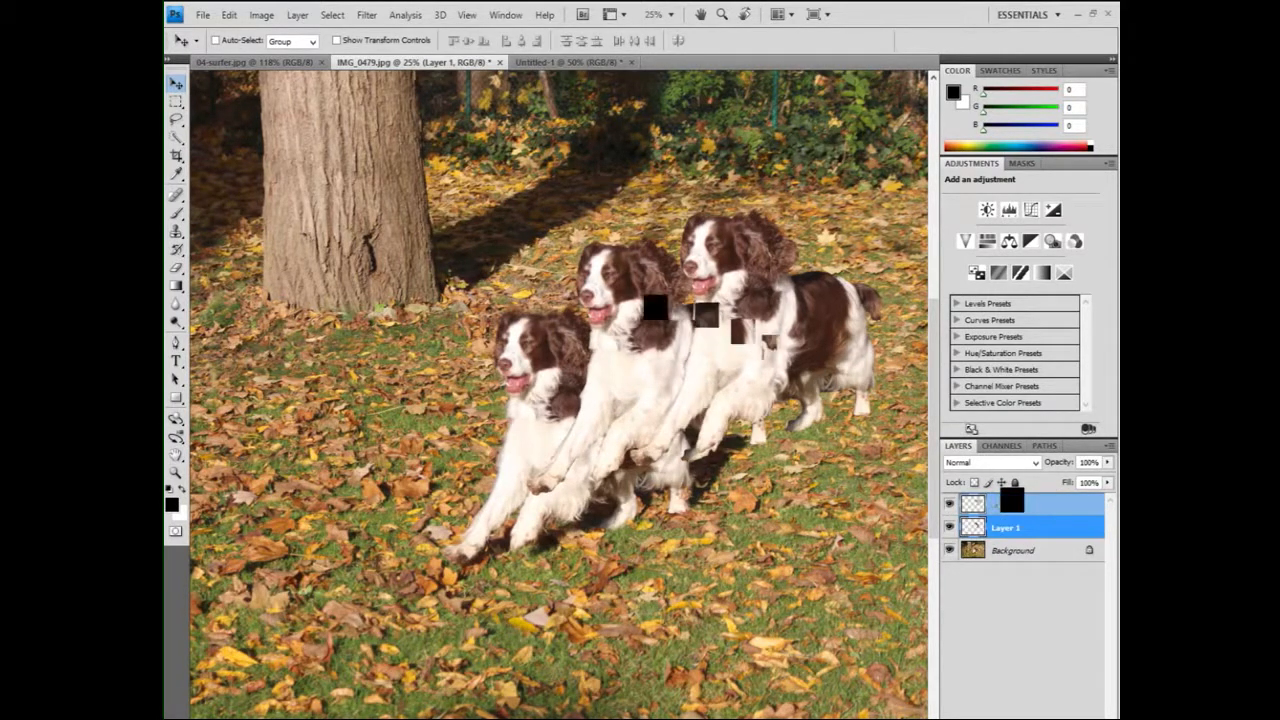
drag(1011, 497, 1011, 502)
Move the Layer 1 dog up and left so it stands beside the tree trunk
drag(705, 370, 556, 306)
key(ctrl+z)
key(ctrl+z)
key(ctrl+z)
key(ctrl+z)
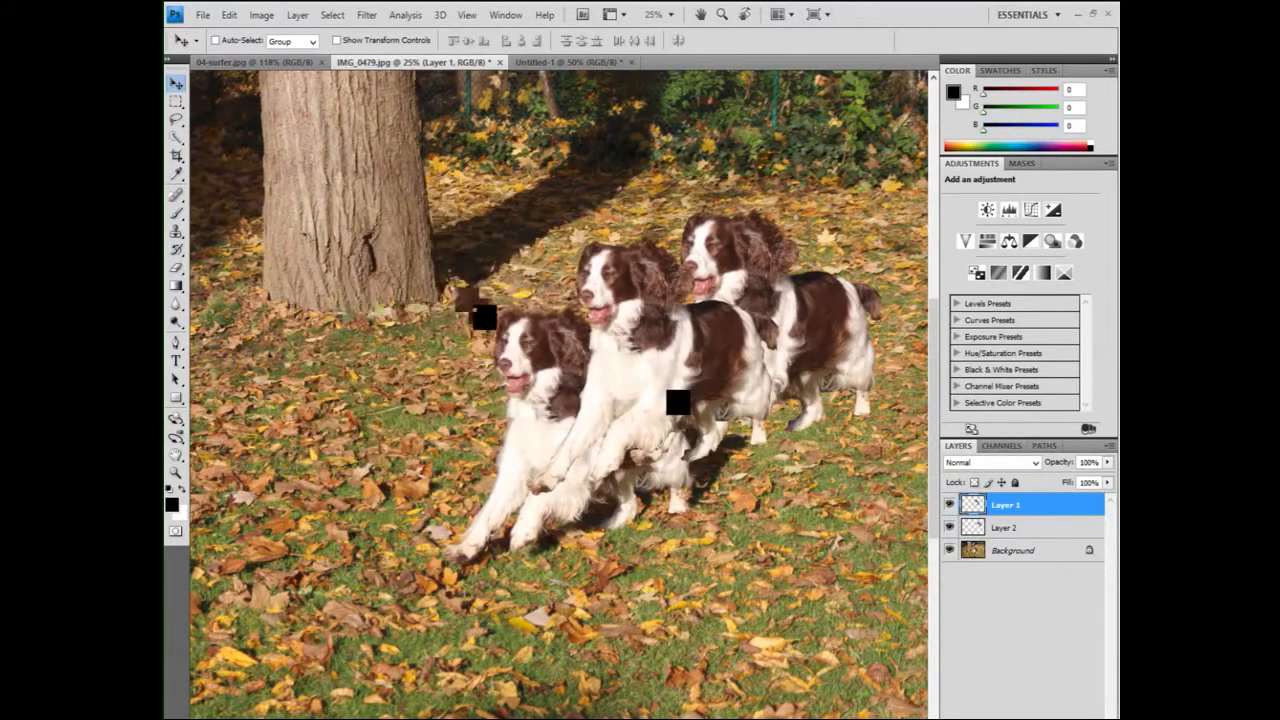
Draw a rectangular marquee selection around the Layer 1 dog beside the tree trunk
click(177, 103)
click(176, 83)
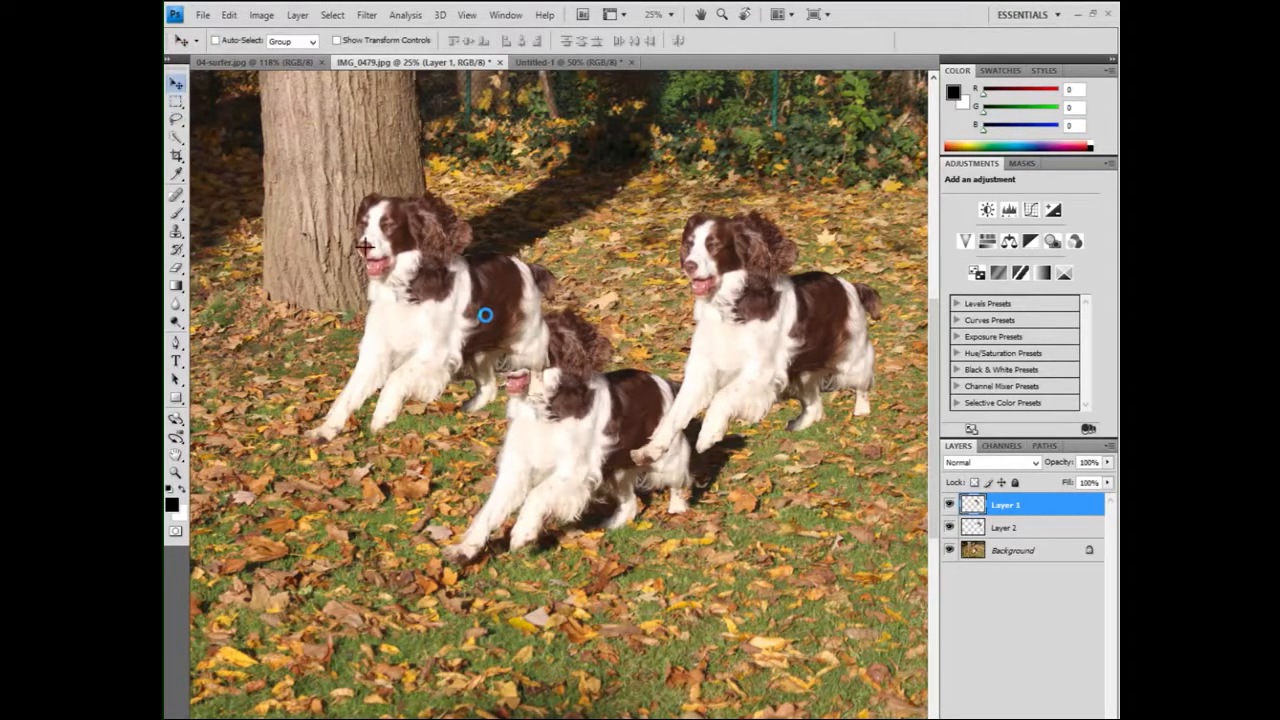
key(m)
drag(250, 140, 620, 497)
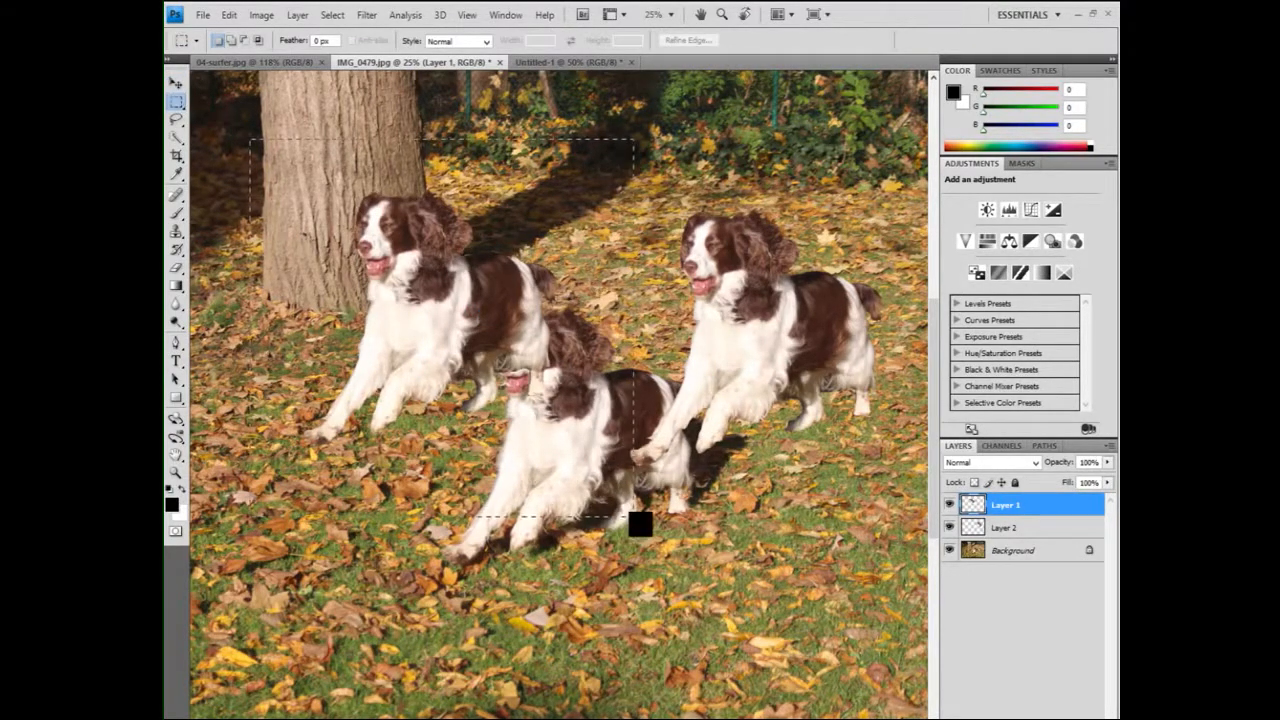
Hide Layer 2 and the Background layer, and copy the marquee-selected dog from Layer 1
drag(949, 527, 949, 551)
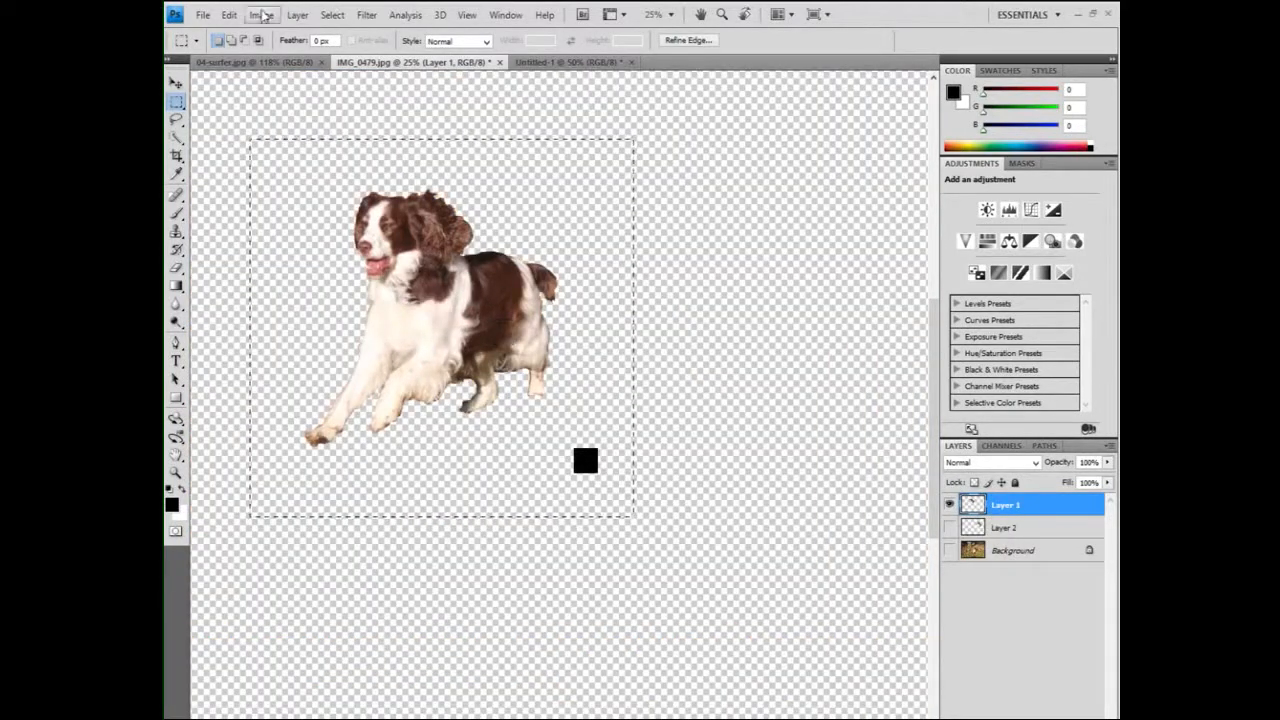
click(229, 14)
click(247, 122)
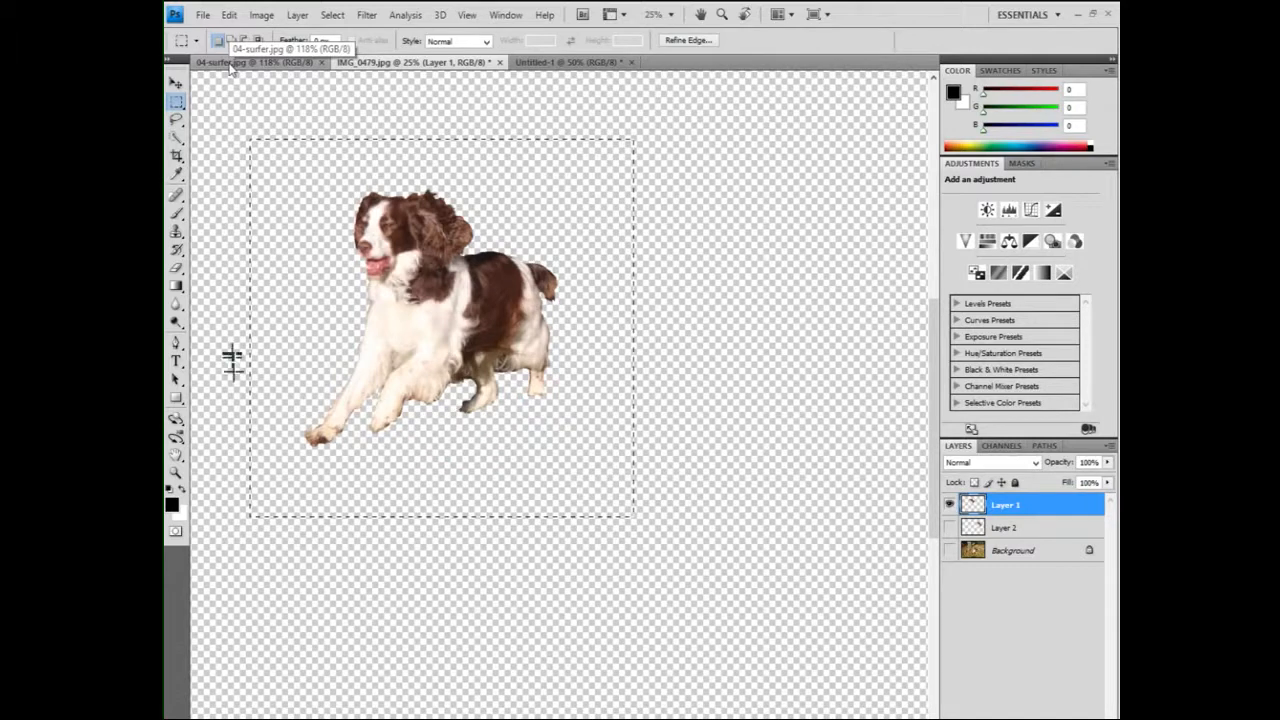
Switch to the 04-surfer.jpg document and paste the copied dog into it
click(229, 62)
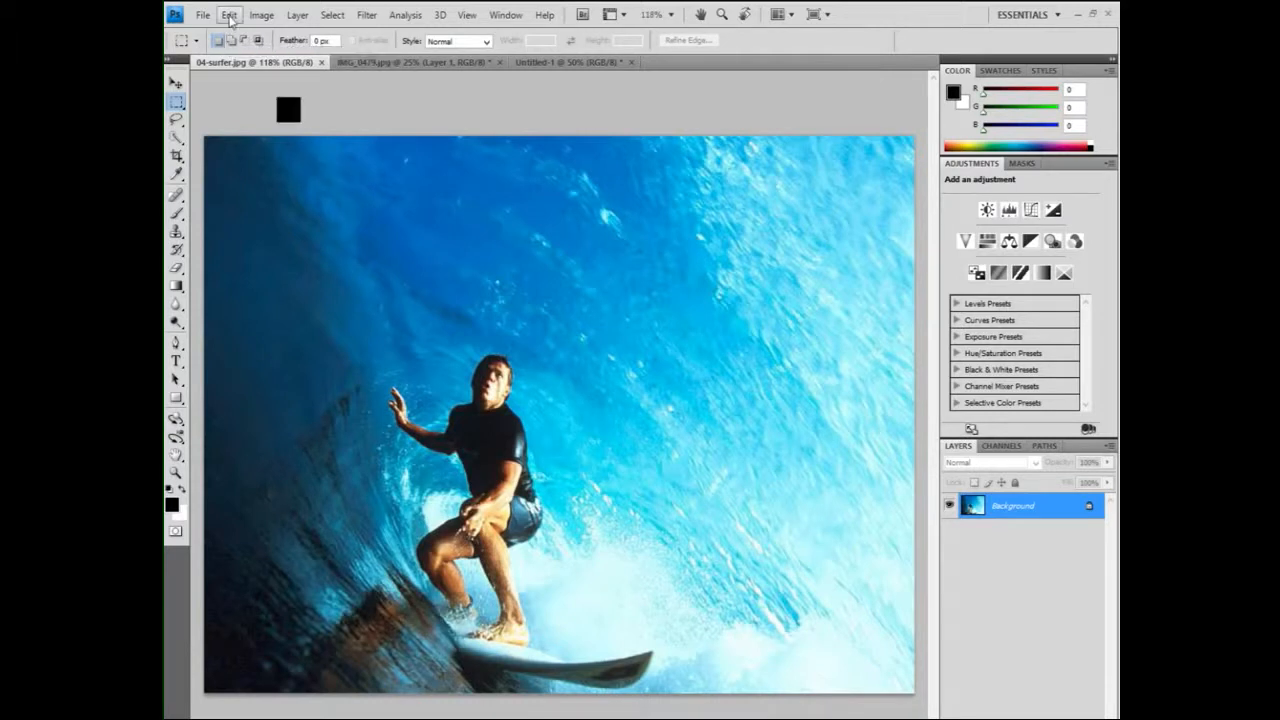
click(229, 15)
click(229, 22)
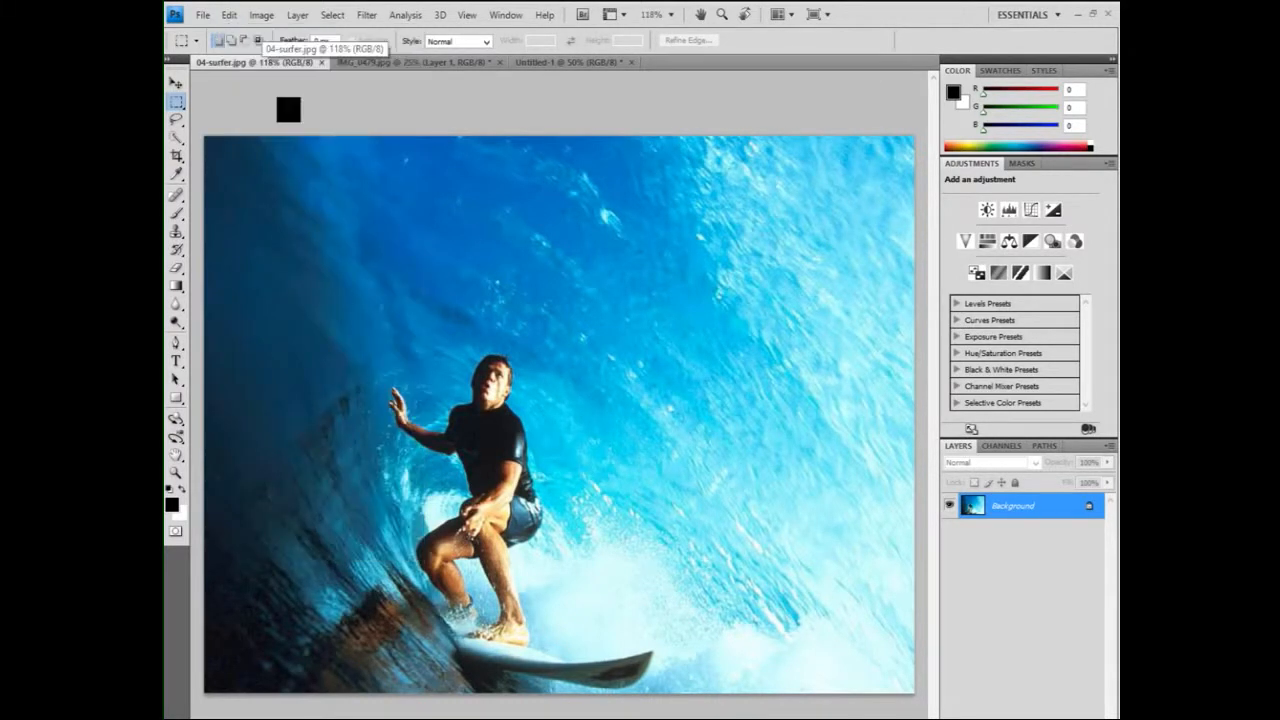
click(229, 15)
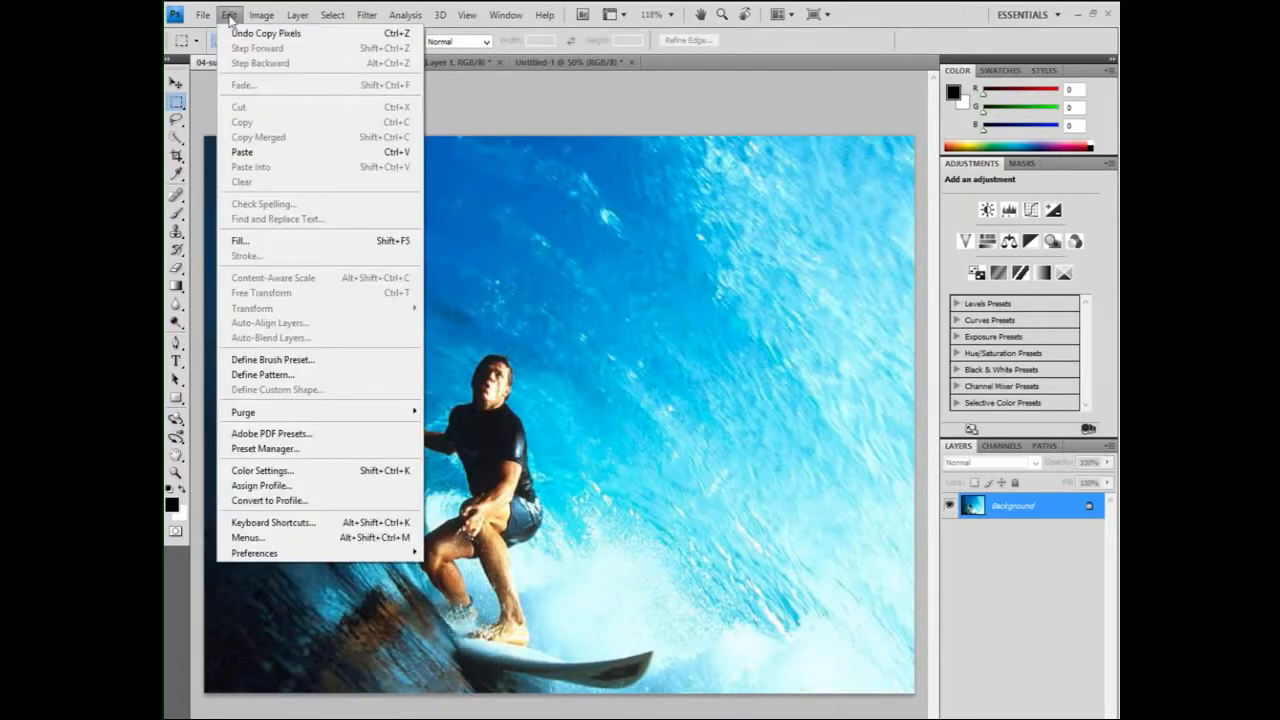
click(242, 153)
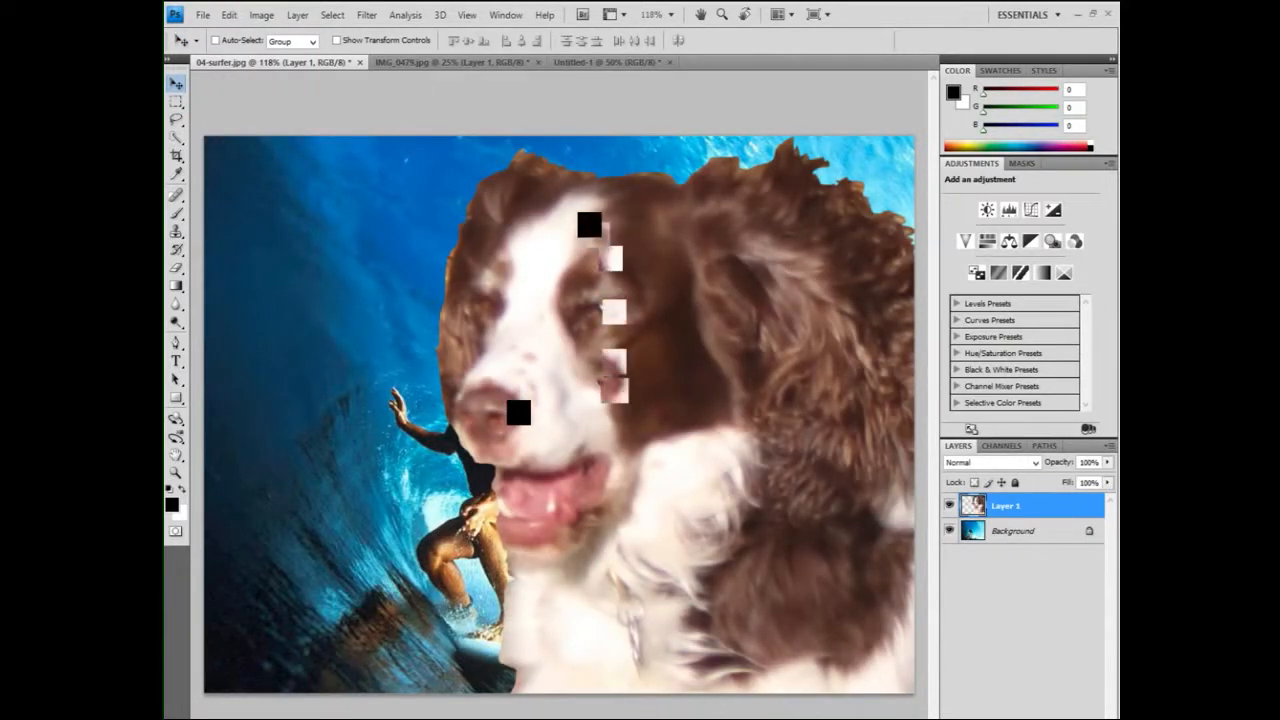
Move the pasted dog aside to uncover the surfer, and check the image's pixel dimensions in Image Size without changing them
drag(553, 256, 654, 223)
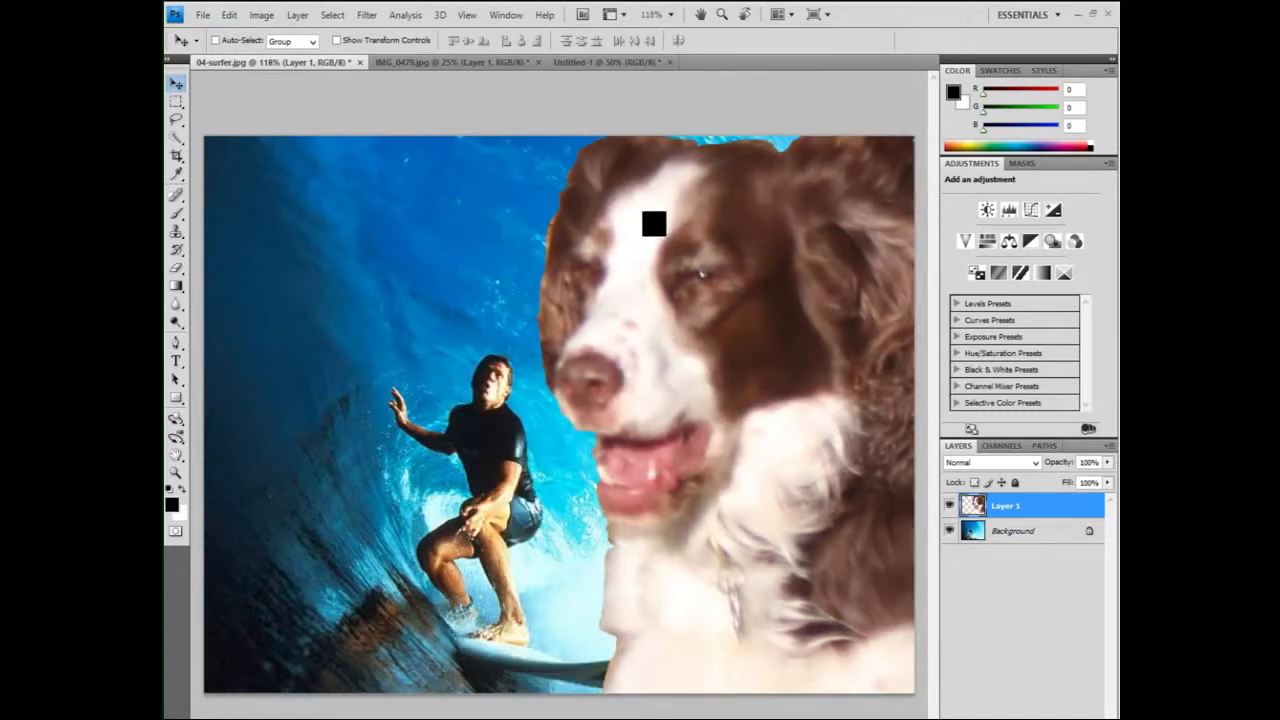
click(258, 14)
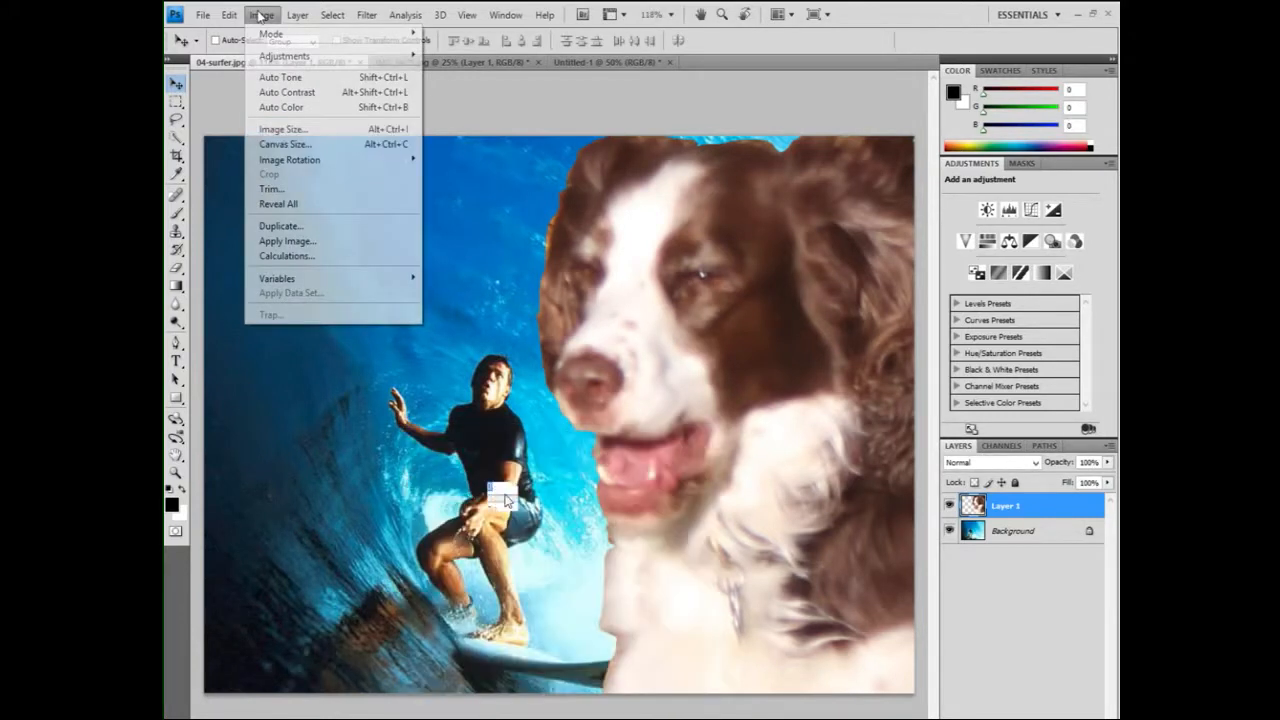
click(258, 14)
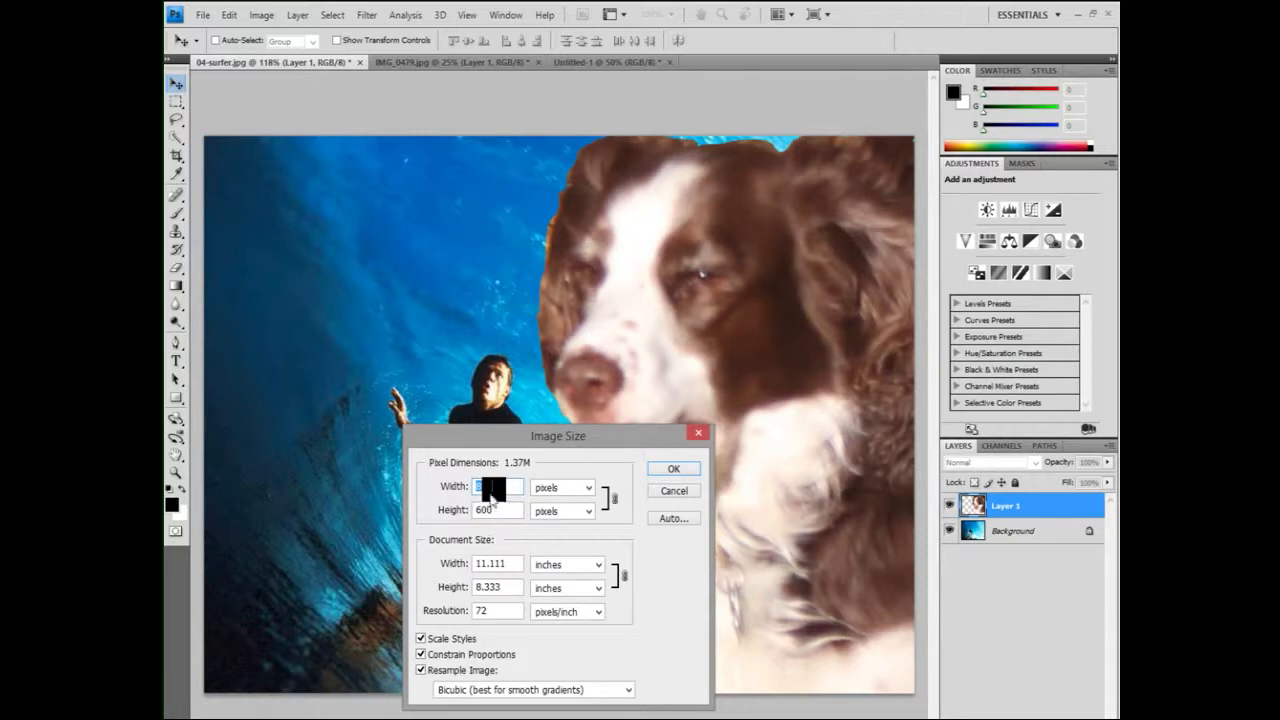
key(Escape)
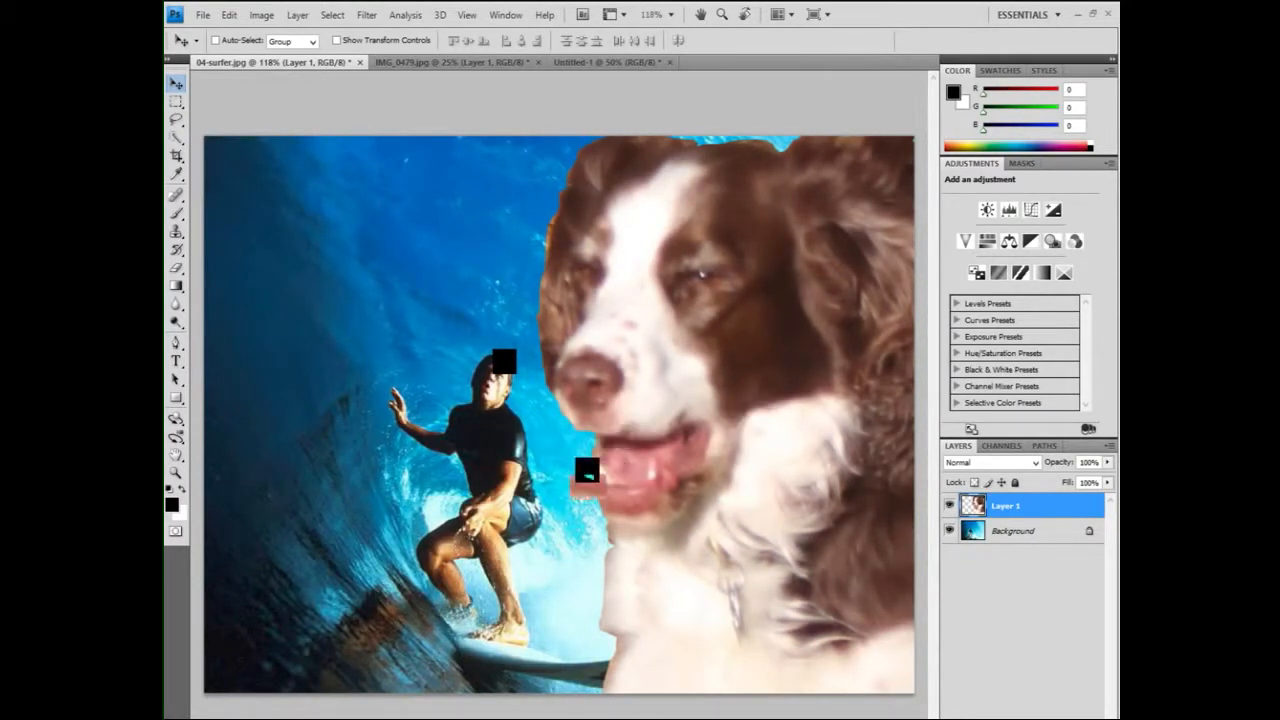
Move the oversized pasted dog left across the surfer so more of its body falls within the canvas
drag(609, 398, 575, 378)
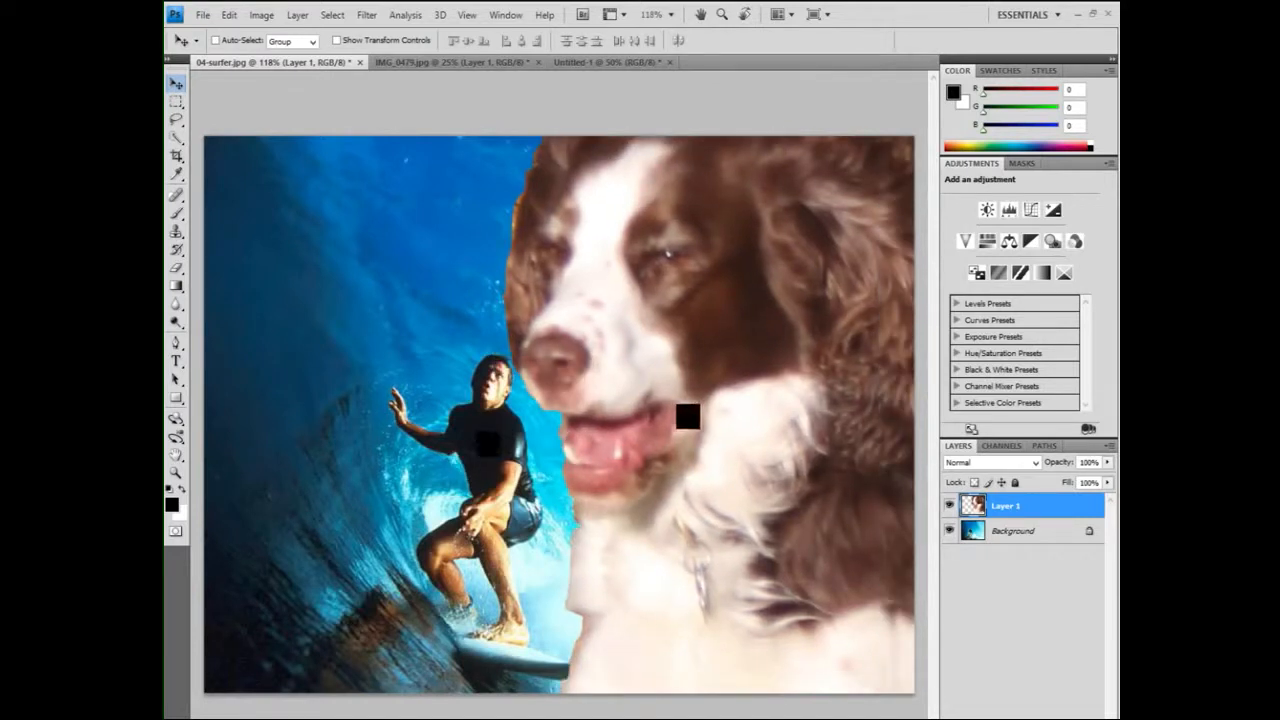
drag(736, 376, 662, 366)
key(ctrl+z)
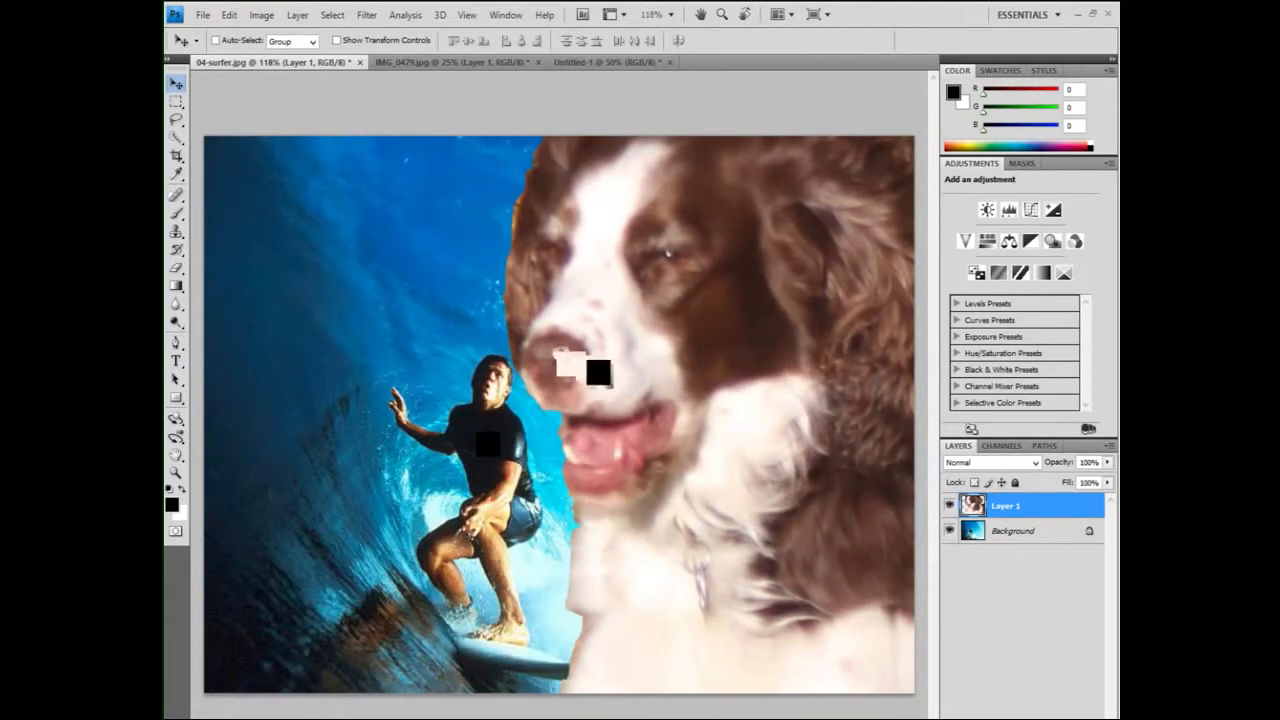
key(ctrl+z)
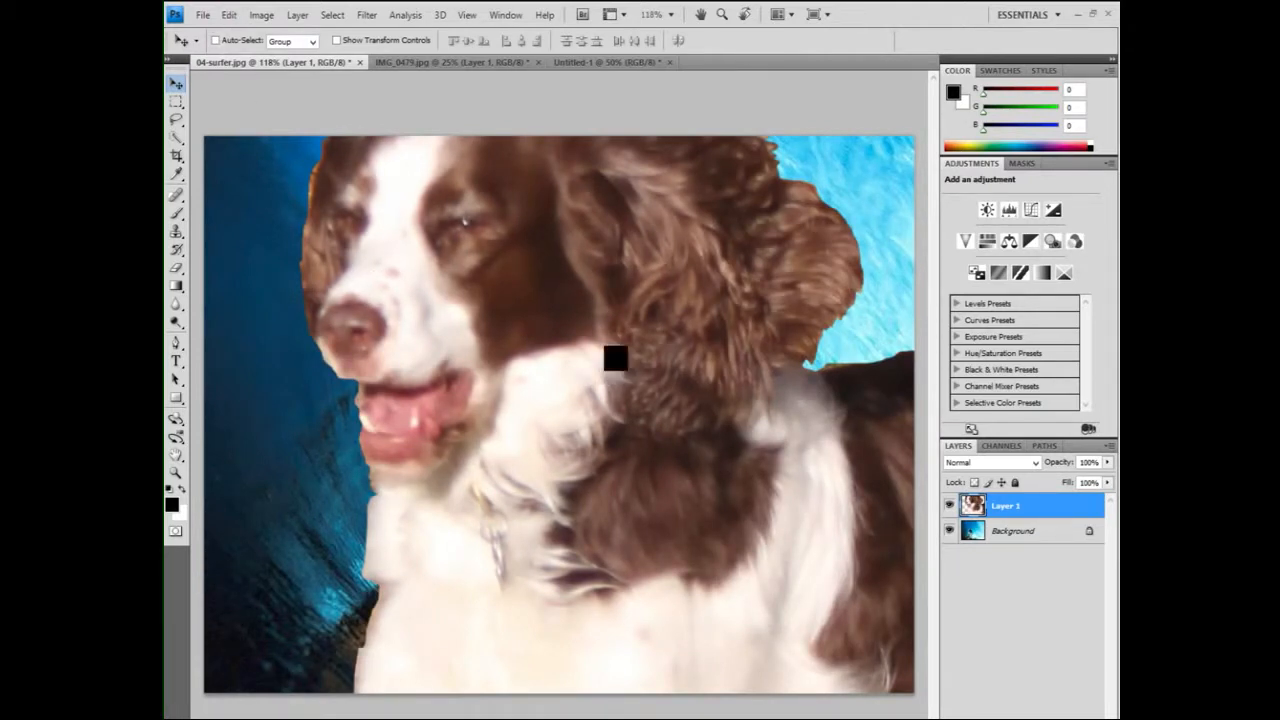
Free Transform the pasted dog, scaling it proportionally to 31.4% and placing it over the surfer
click(229, 15)
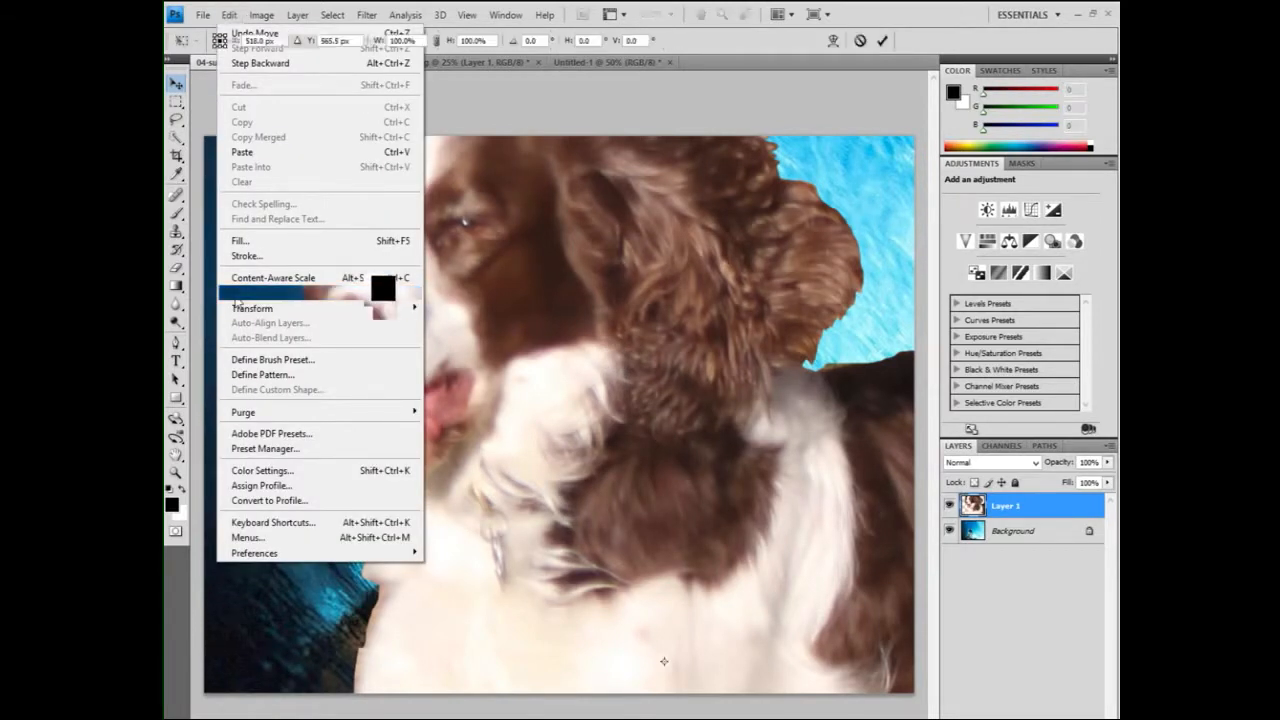
click(236, 296)
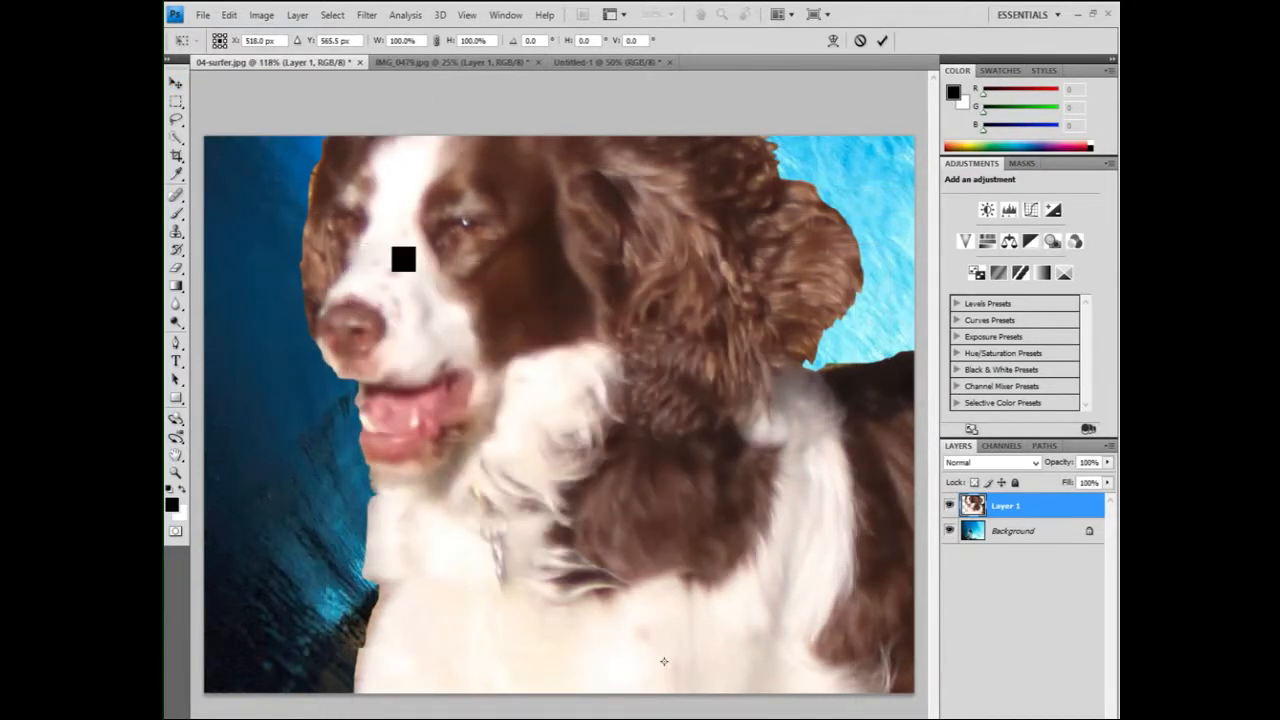
key(ctrl+minus)
key(ctrl+minus)
key(ctrl+minus)
key(ctrl+minus)
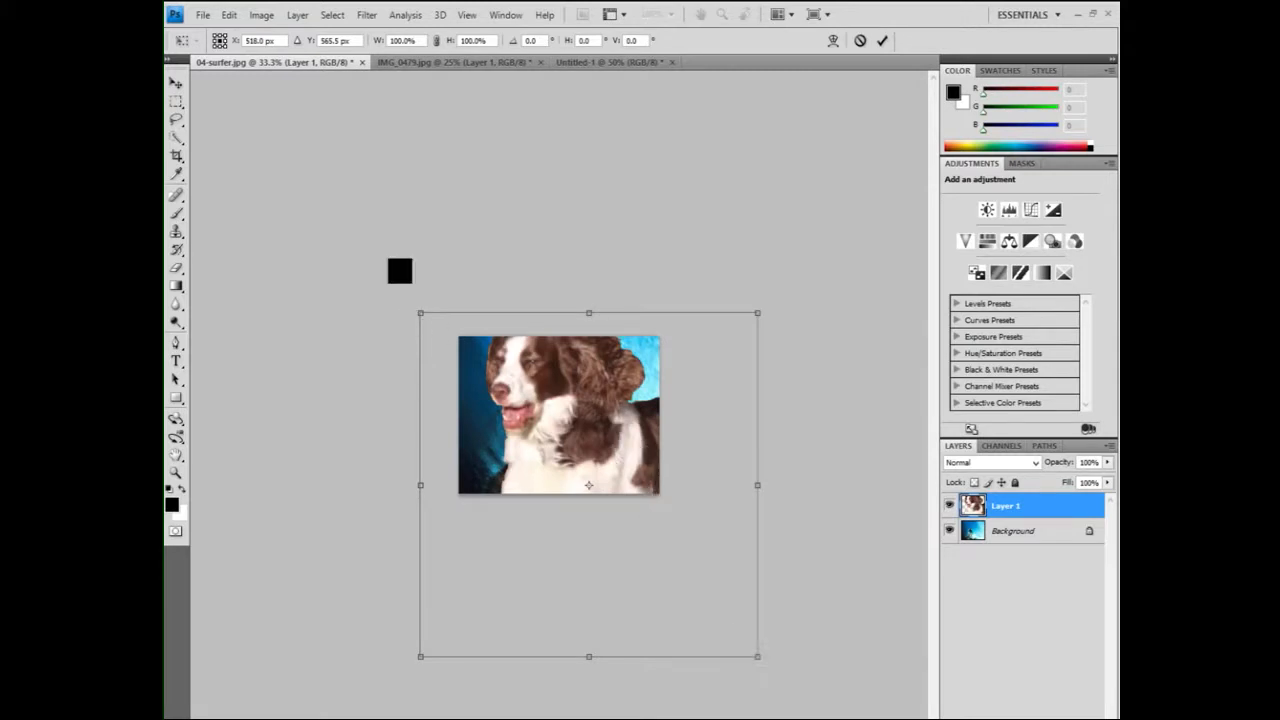
drag(757, 657, 653, 550)
drag(512, 383, 593, 438)
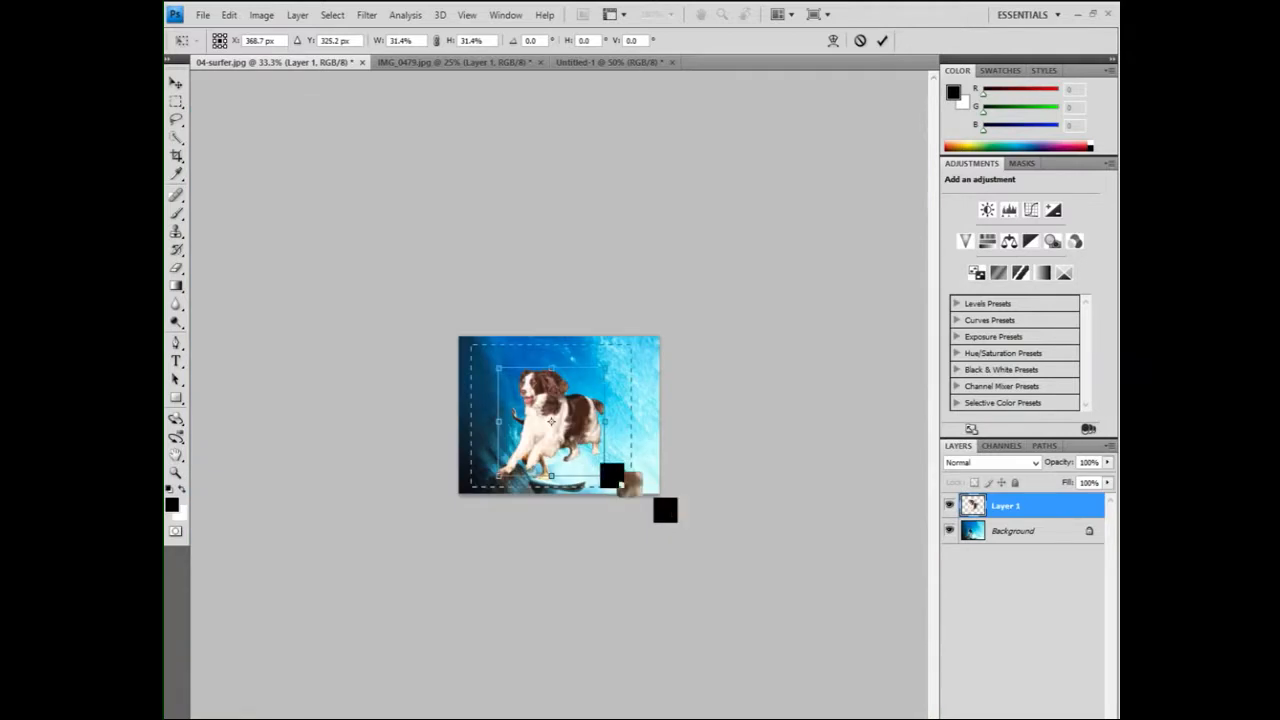
Flip the dog horizontally and shrink it to 22.3% so it stands on the surfboard in front of the surfer
right_click(583, 398)
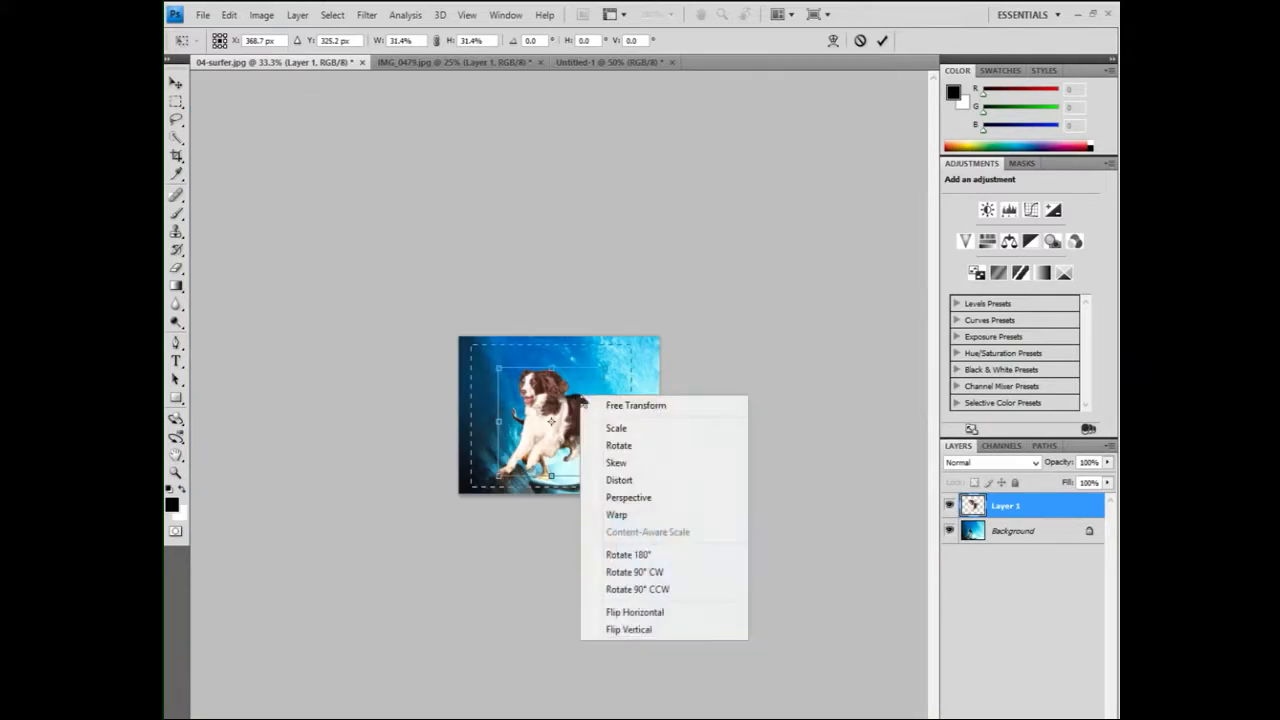
click(634, 612)
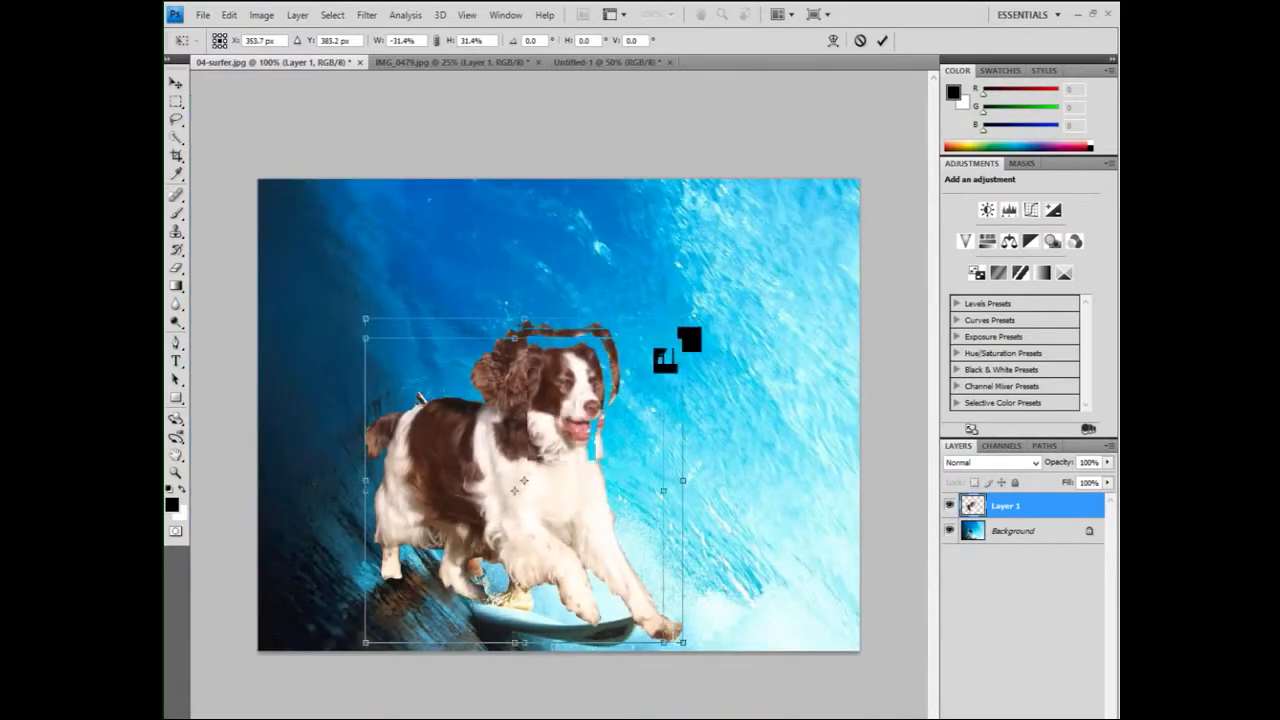
drag(689, 339, 482, 544)
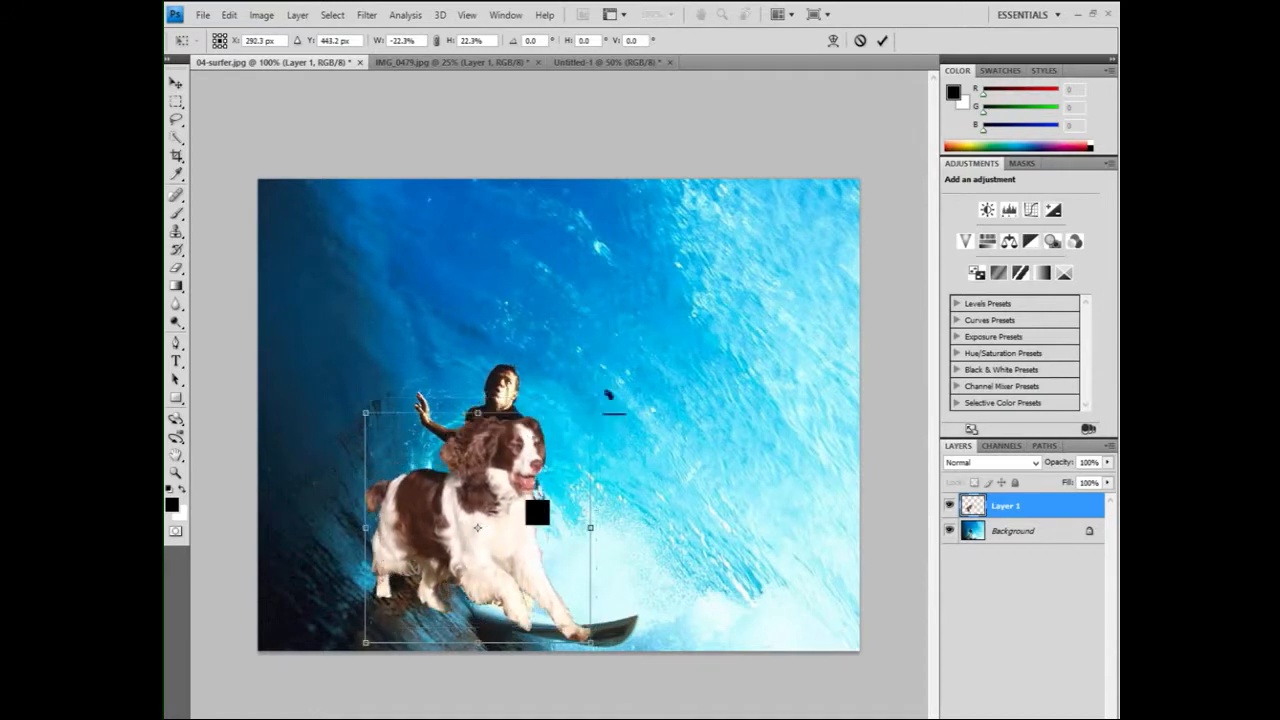
drag(560, 446, 568, 430)
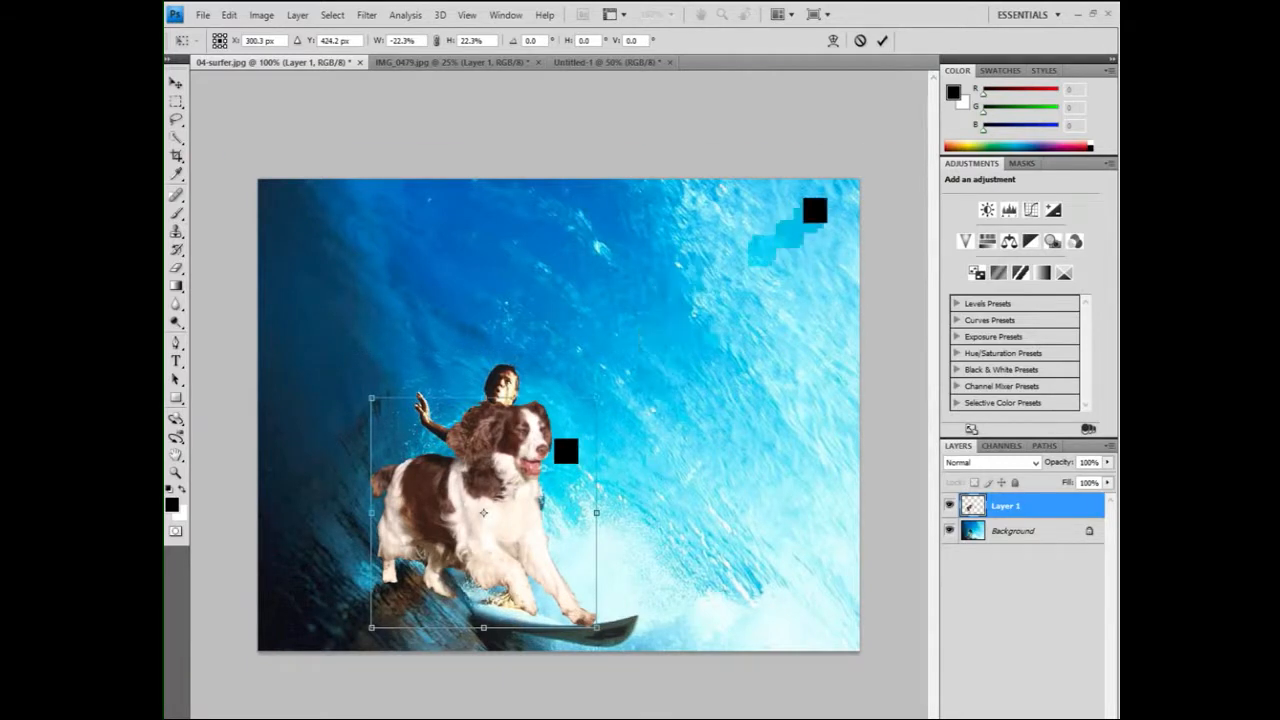
Rotate the dog about 4.9° clockwise to follow the surfboard, reduce it slightly and apply the transform
key(ctrl+0)
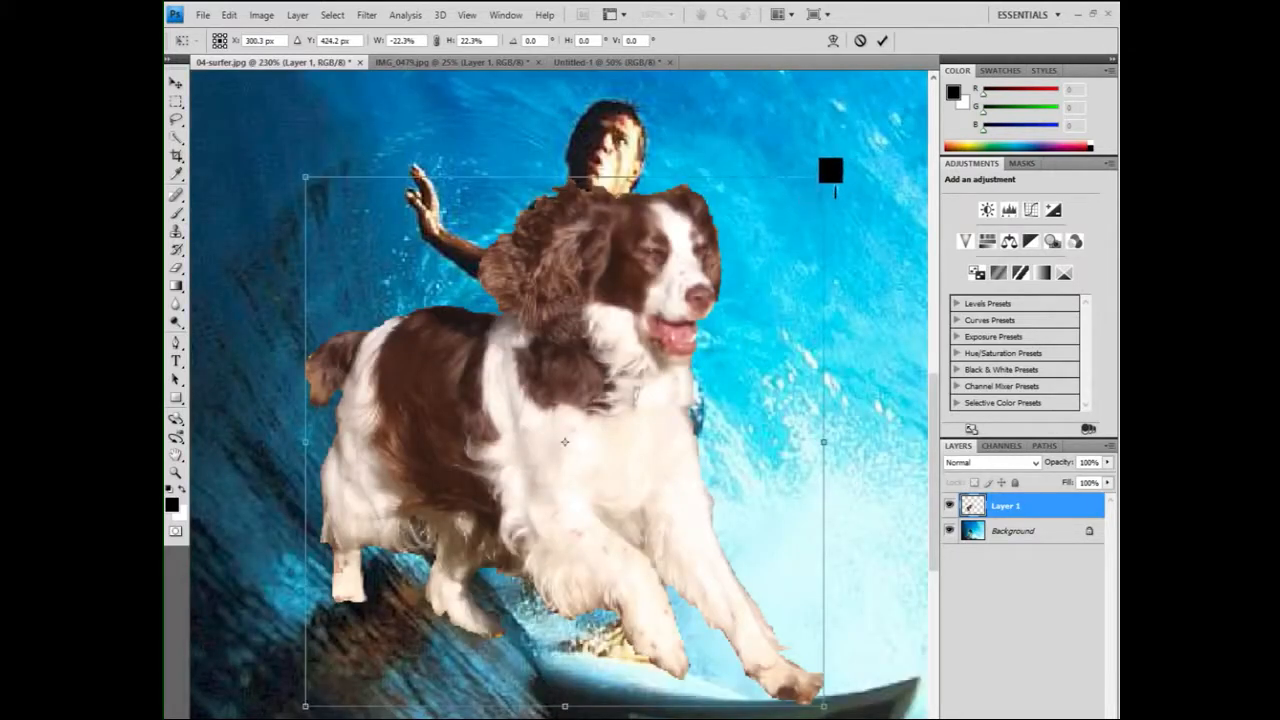
drag(845, 163, 855, 203)
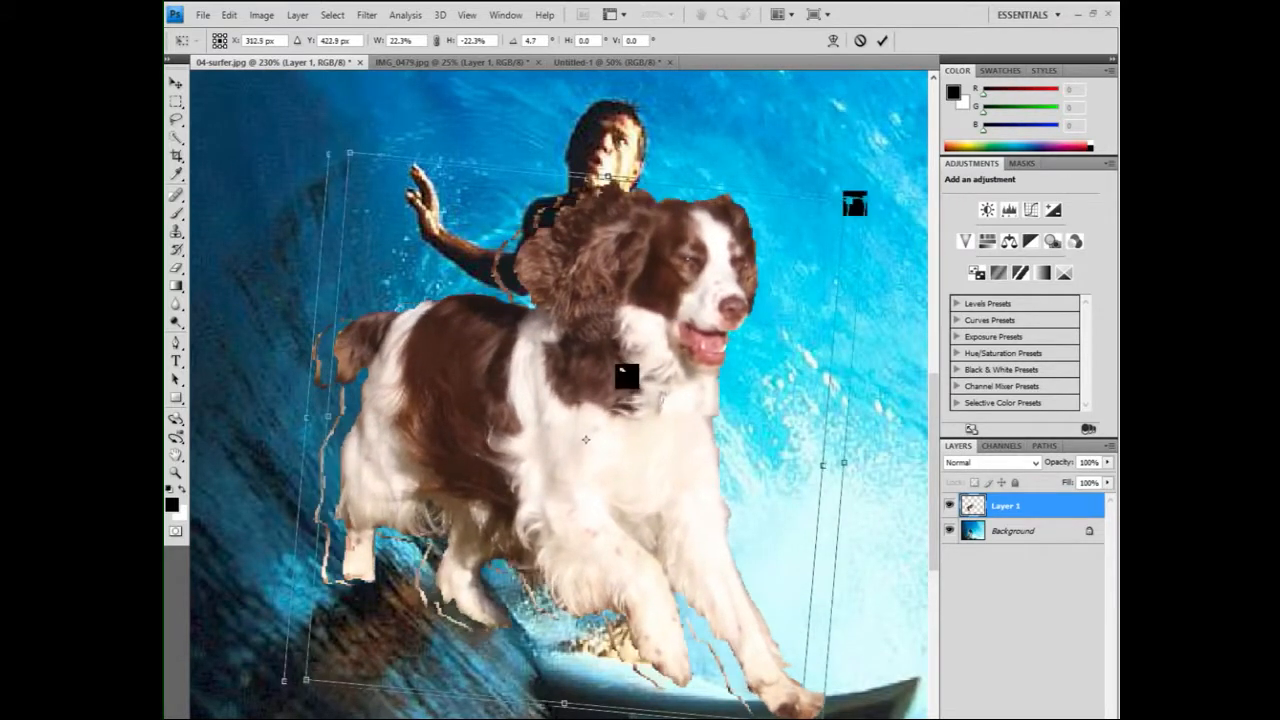
drag(603, 379, 626, 377)
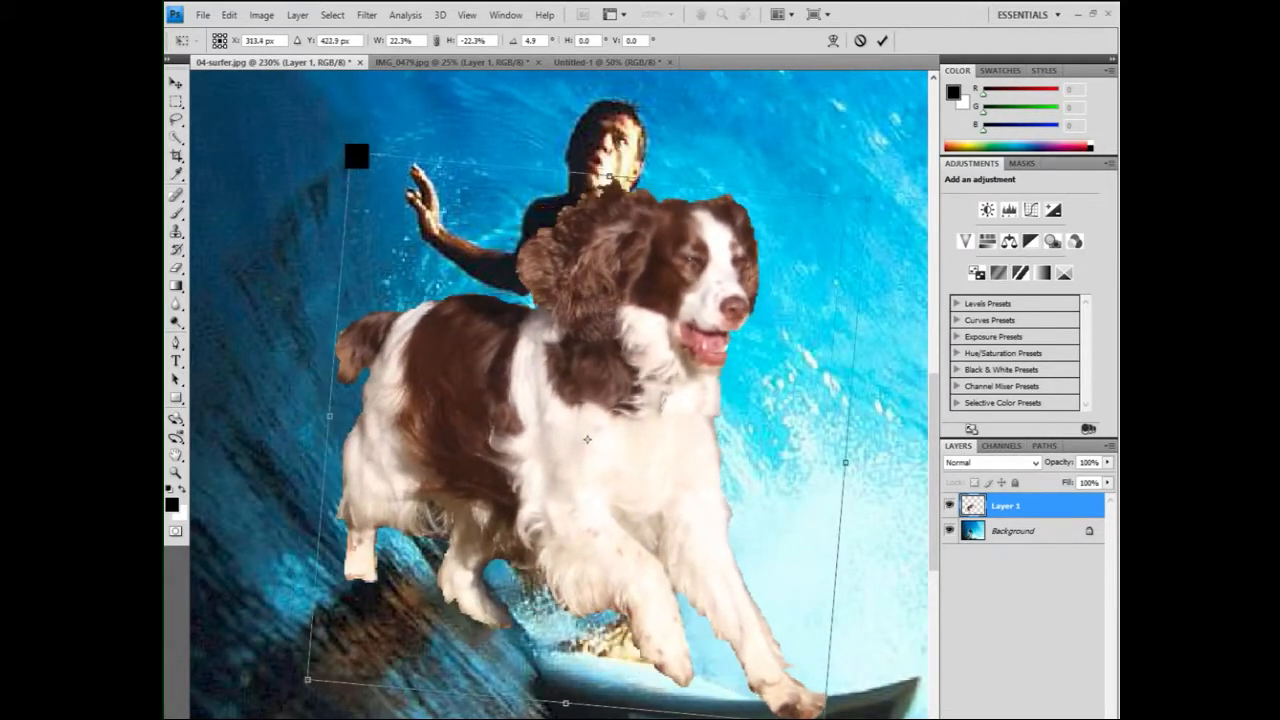
drag(355, 155, 370, 176)
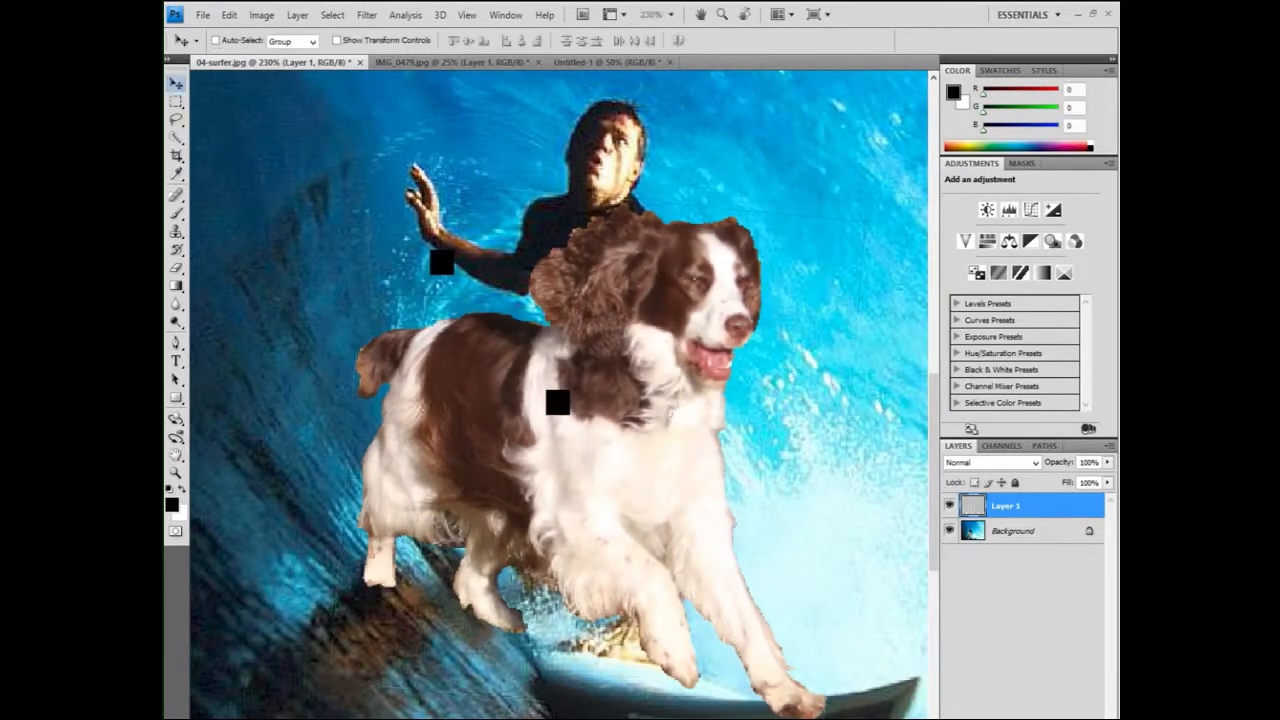
key(Return)
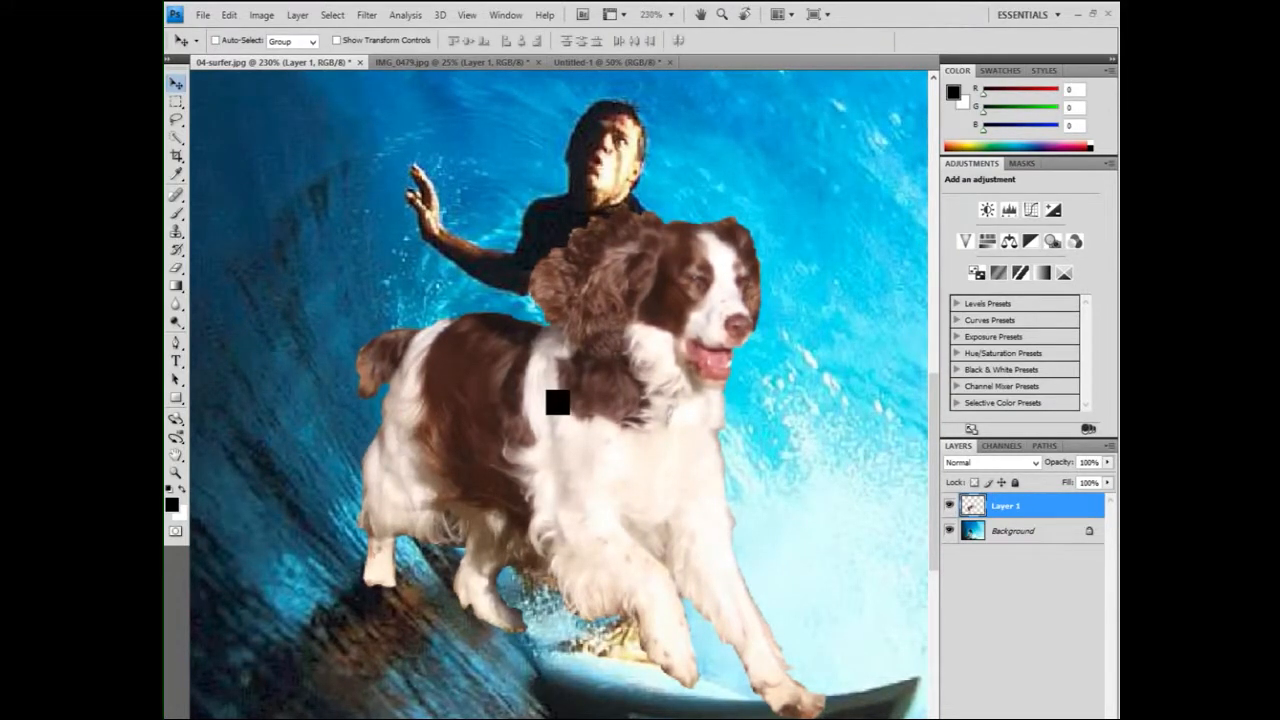
Hide and show the Background layer to view the Layer 1 dog on its own
key(ctrl+minus)
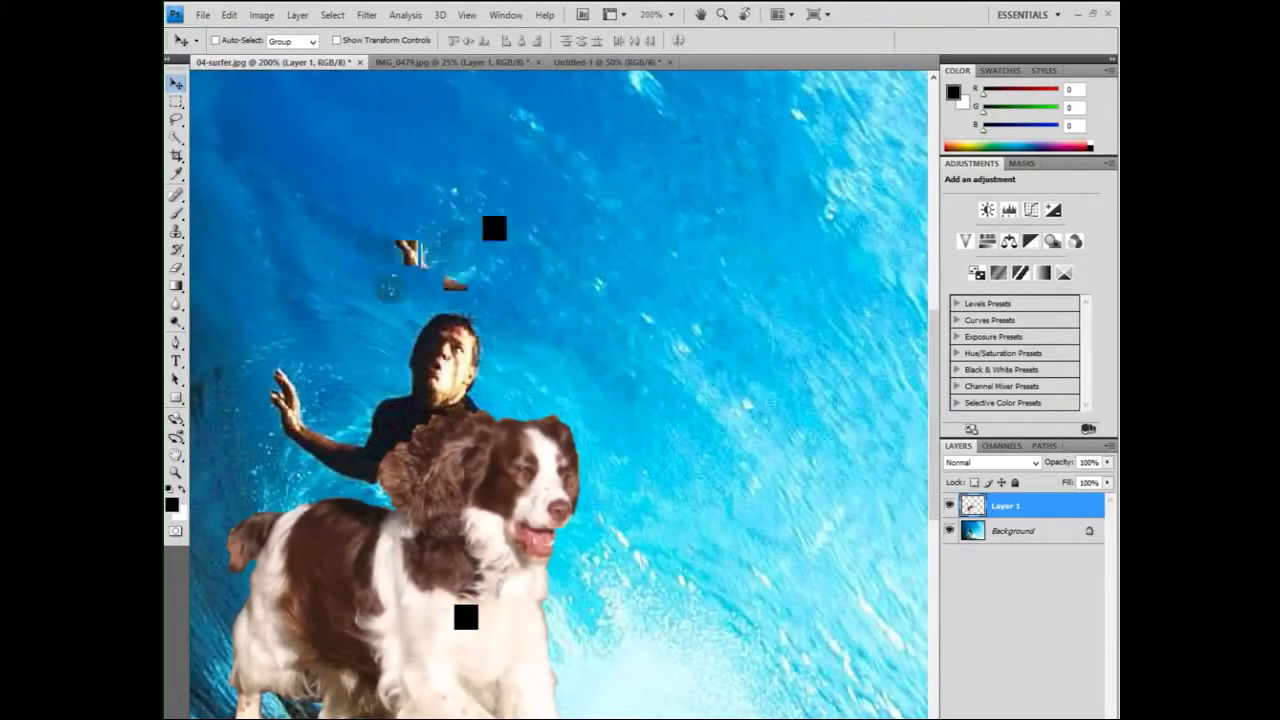
drag(466, 617, 588, 457)
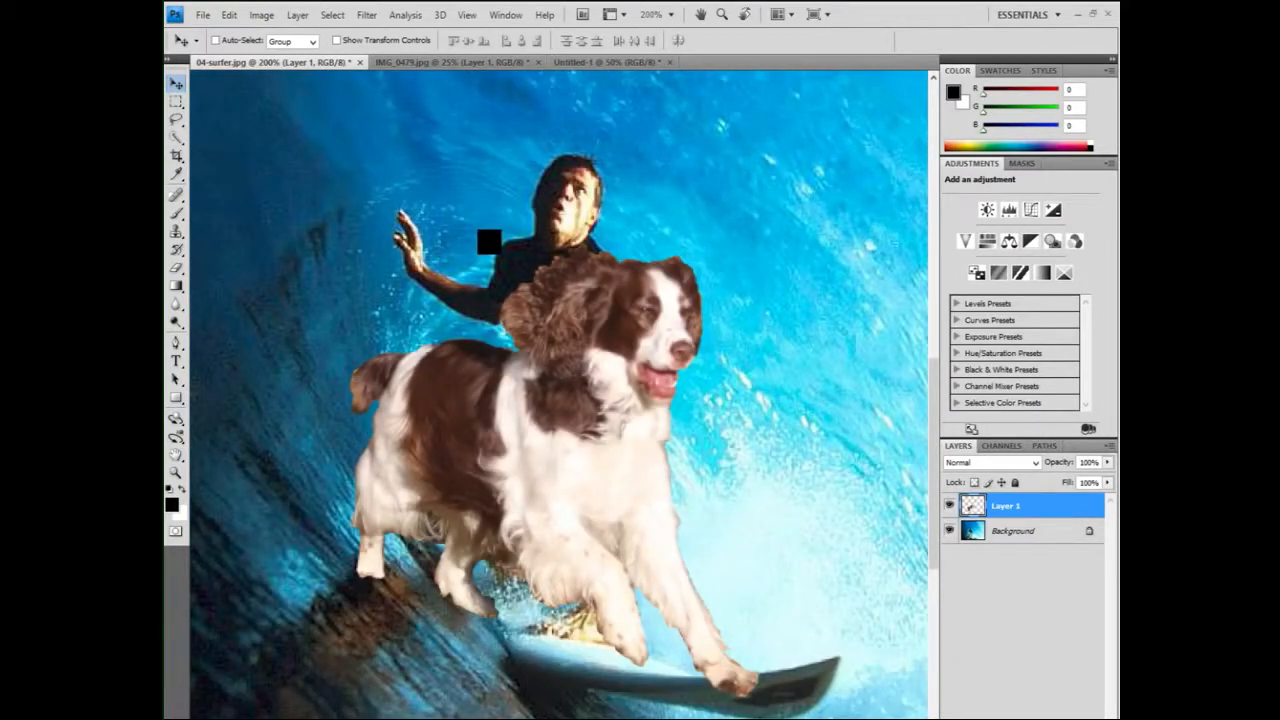
click(949, 531)
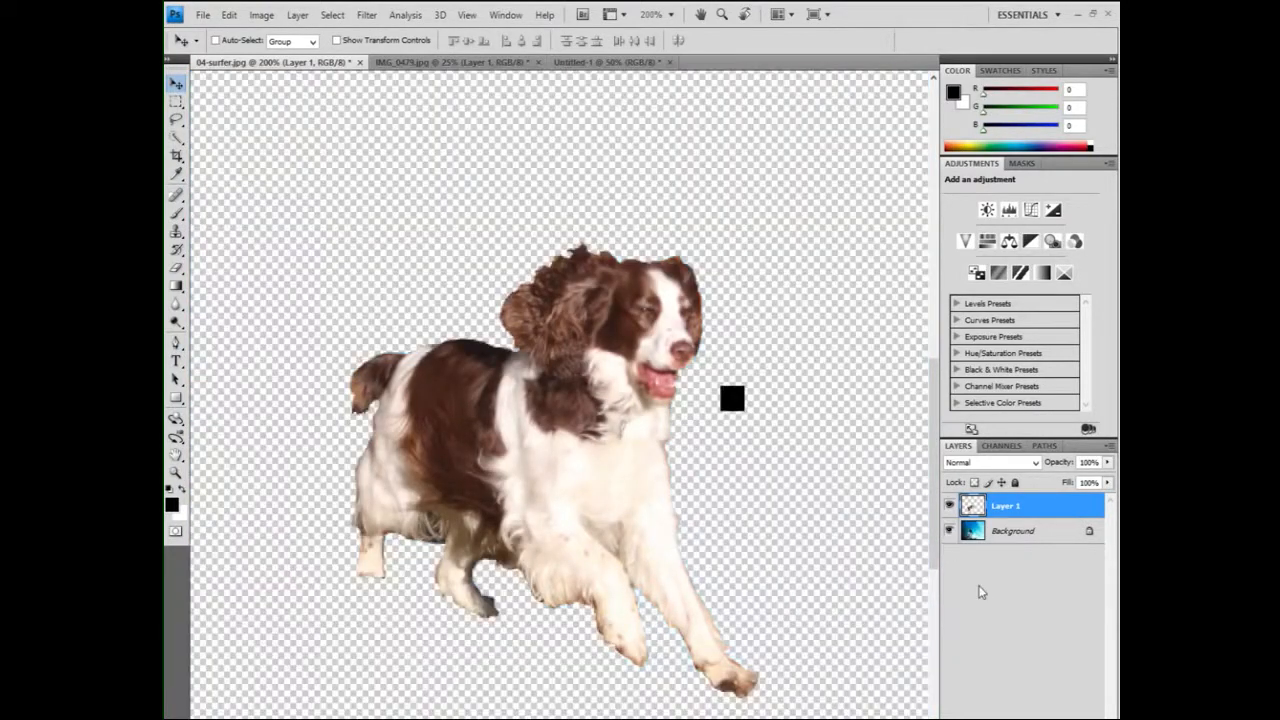
click(949, 531)
key(l)
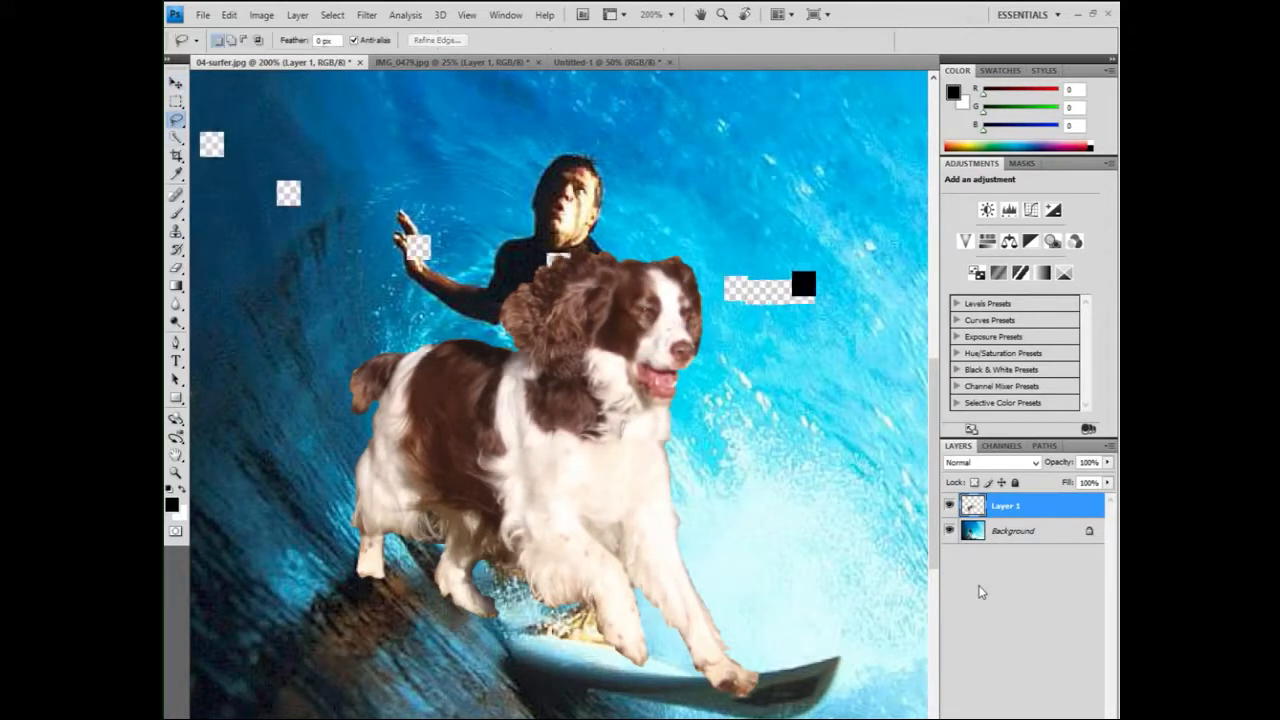
Try deleting a lassoed area around the dog's face on Layer 1 with the Background hidden, and undo it
click(949, 531)
drag(757, 413, 748, 415)
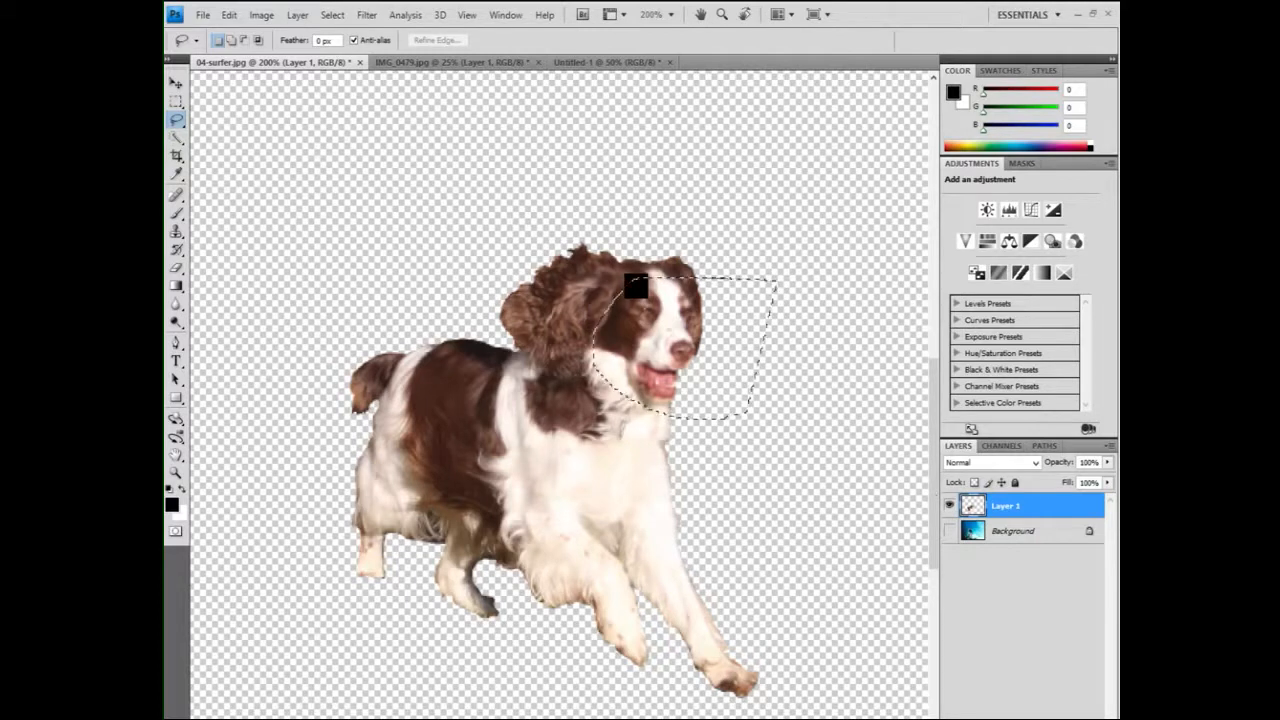
key(Delete)
key(ctrl+z)
key(ctrl+d)
Try deleting a lassoed area over the surfer's face on the Background layer with Layer 1 hidden, undo it and deselect
click(949, 505)
click(949, 505)
click(949, 530)
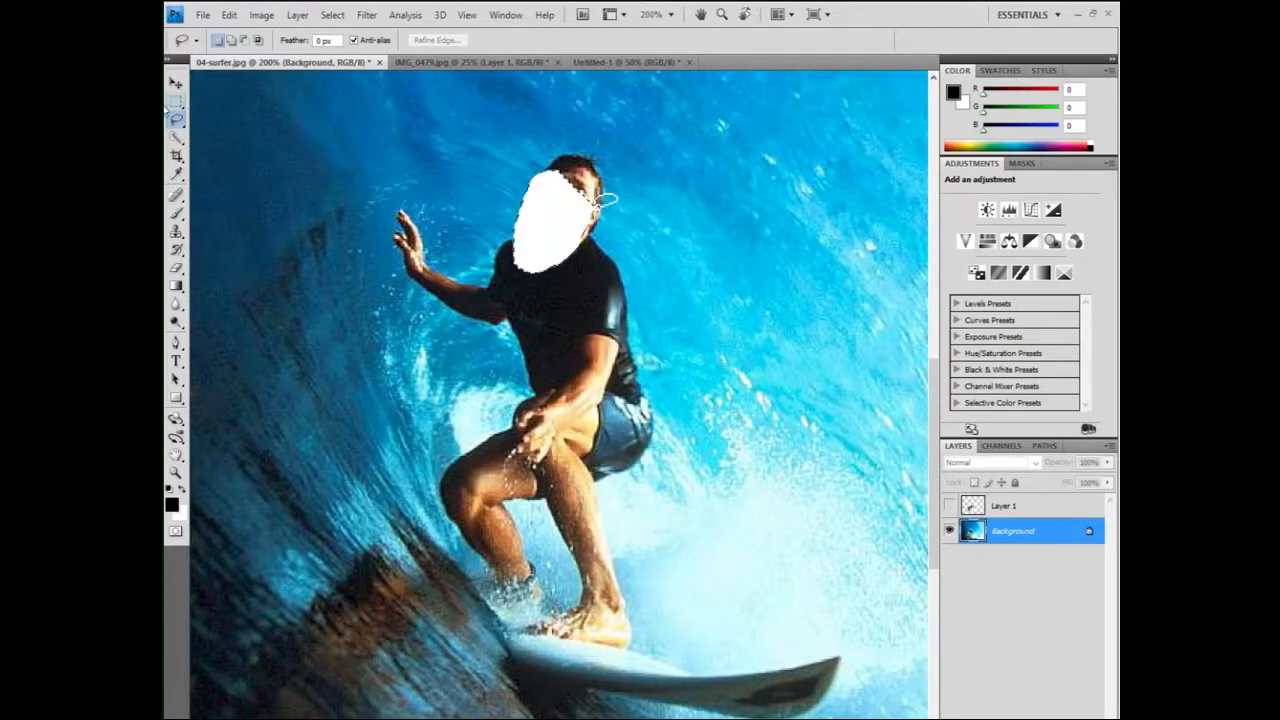
key(ctrl+z)
key(ctrl+z)
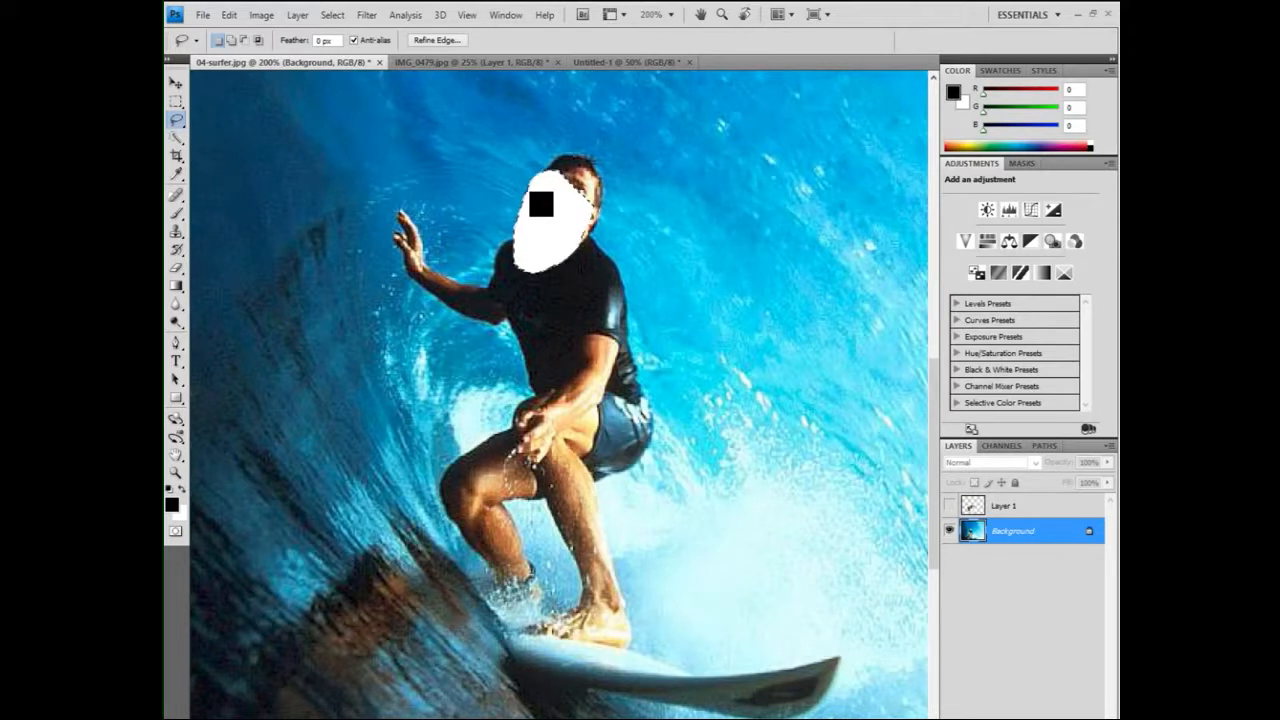
key(ctrl+z)
click(338, 25)
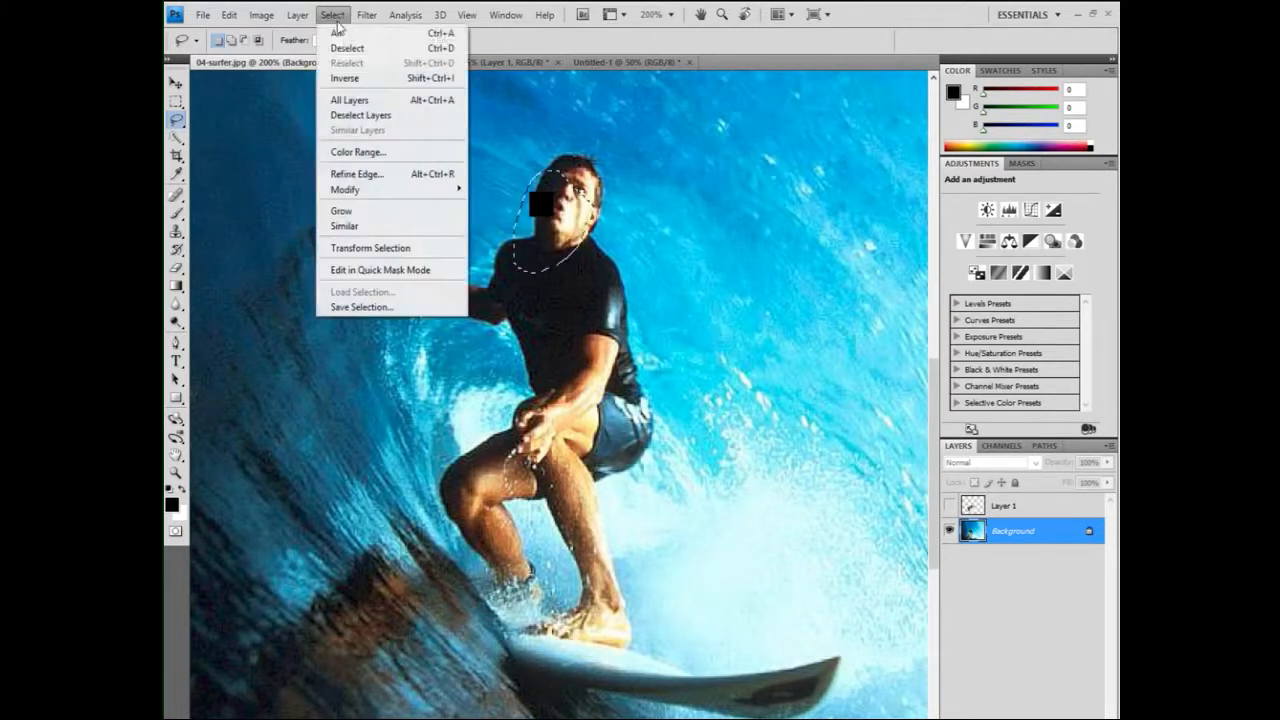
click(345, 48)
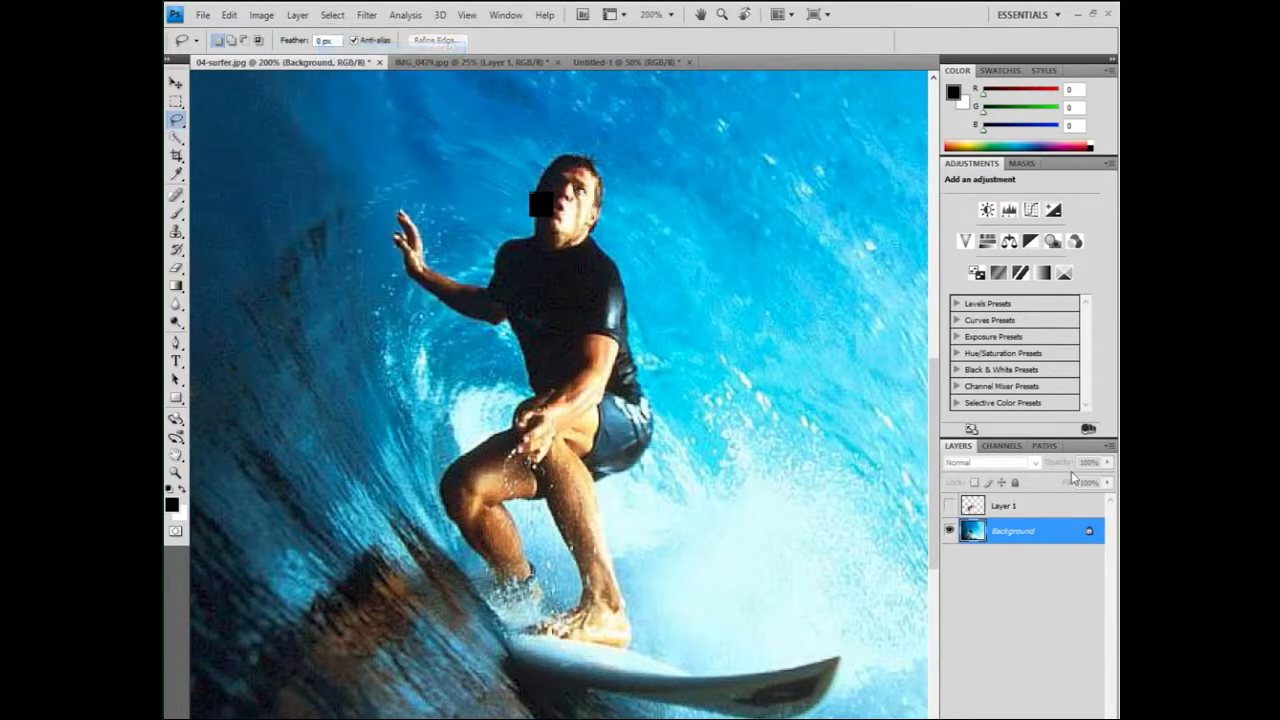
Toggle Layer 1's visibility and leave the dog shown over the surfer
click(949, 506)
click(949, 506)
click(949, 506)
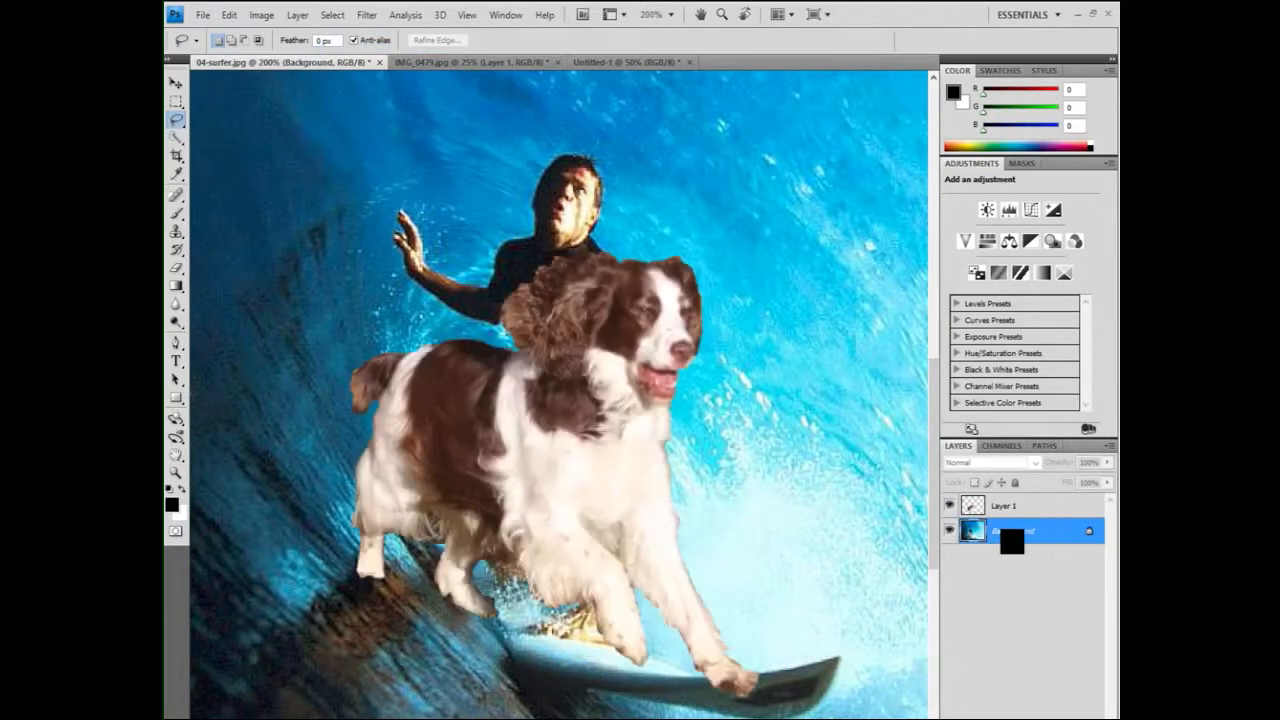
Try duplicating the surfer's head onto the open water of the Background layer with the Clone Stamp tool, and undo it
click(175, 232)
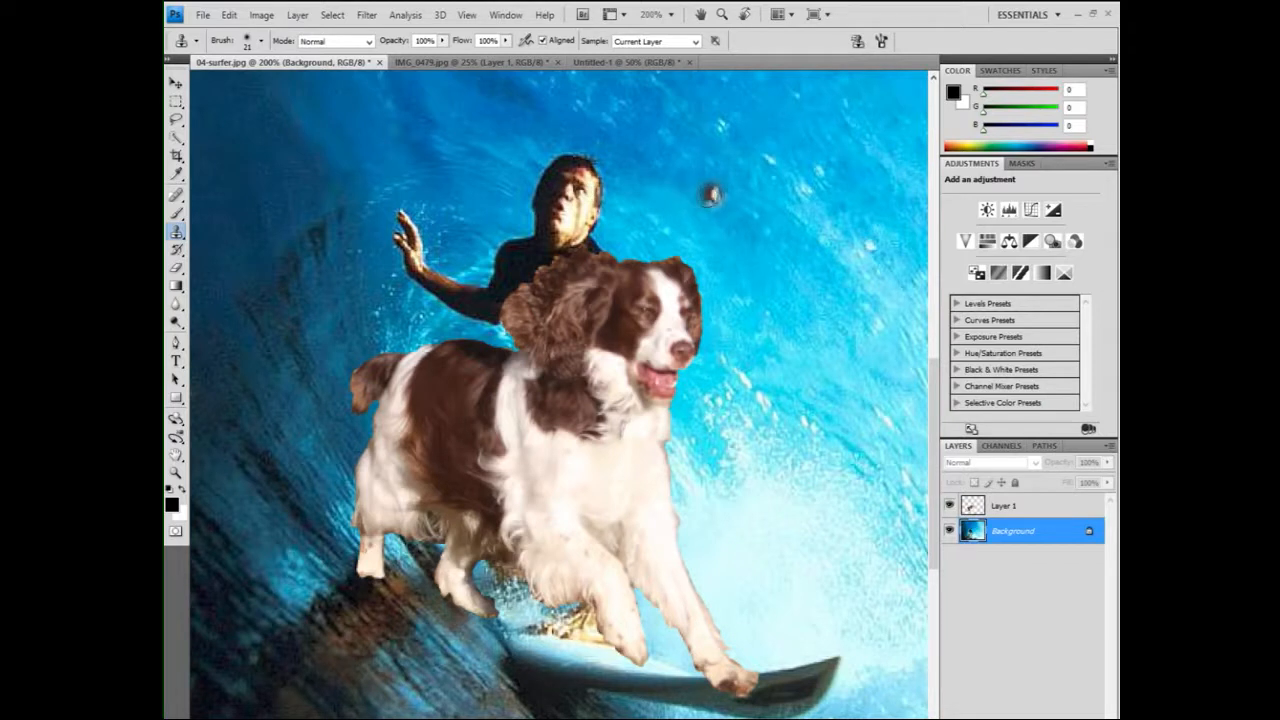
mouse_move(711, 195)
mouse_down()
mouse_move(740, 205)
mouse_move(698, 185)
mouse_move(722, 238)
mouse_up()
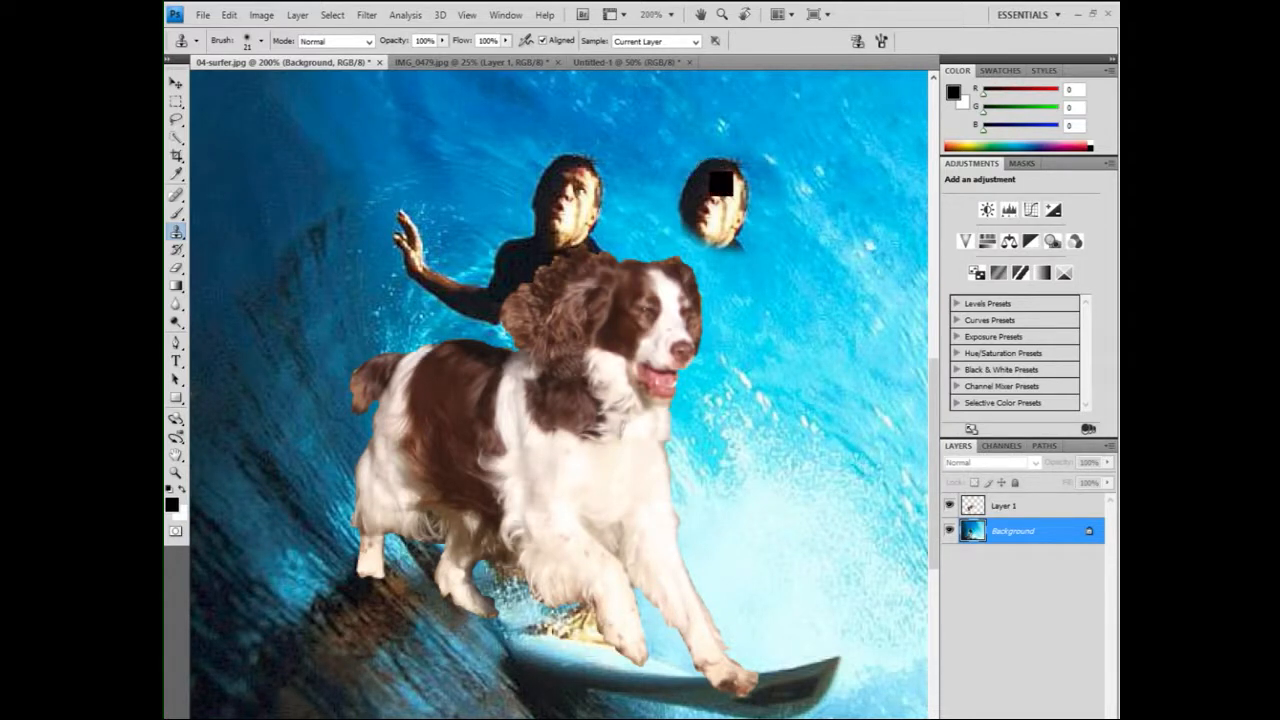
key(ctrl+z)
key(ctrl+z)
key(ctrl+z)
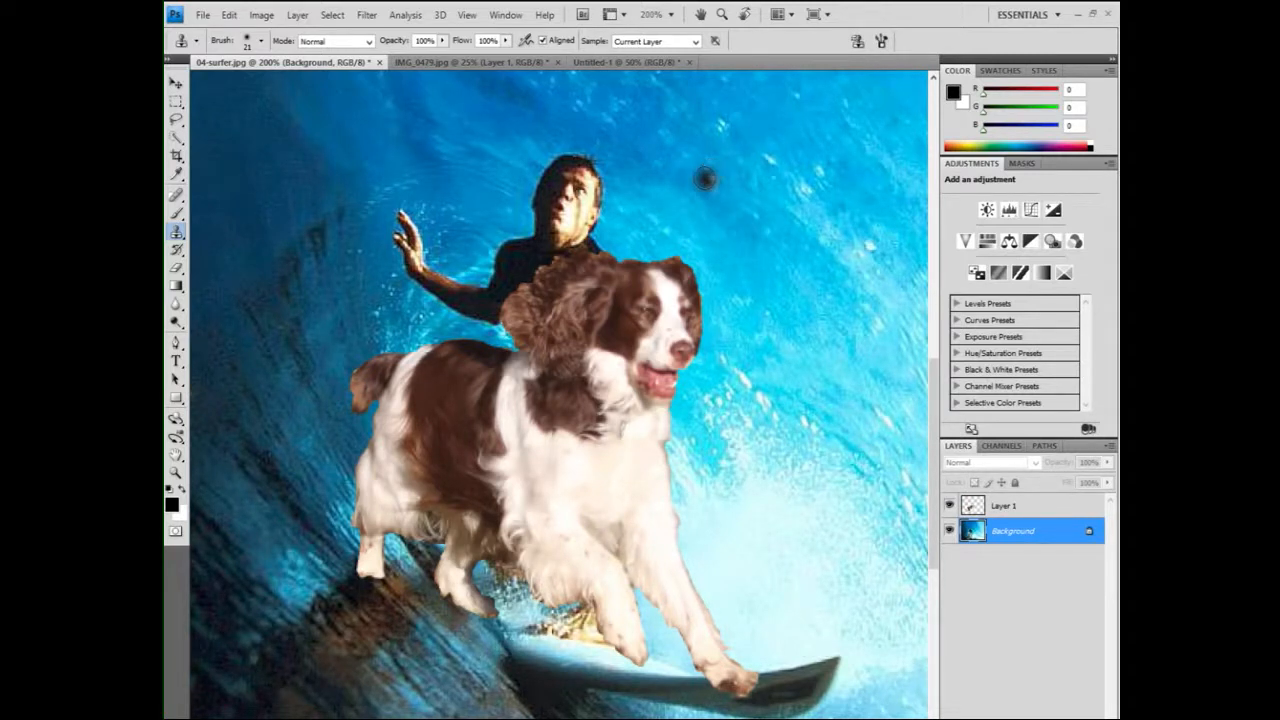
key(ctrl+z)
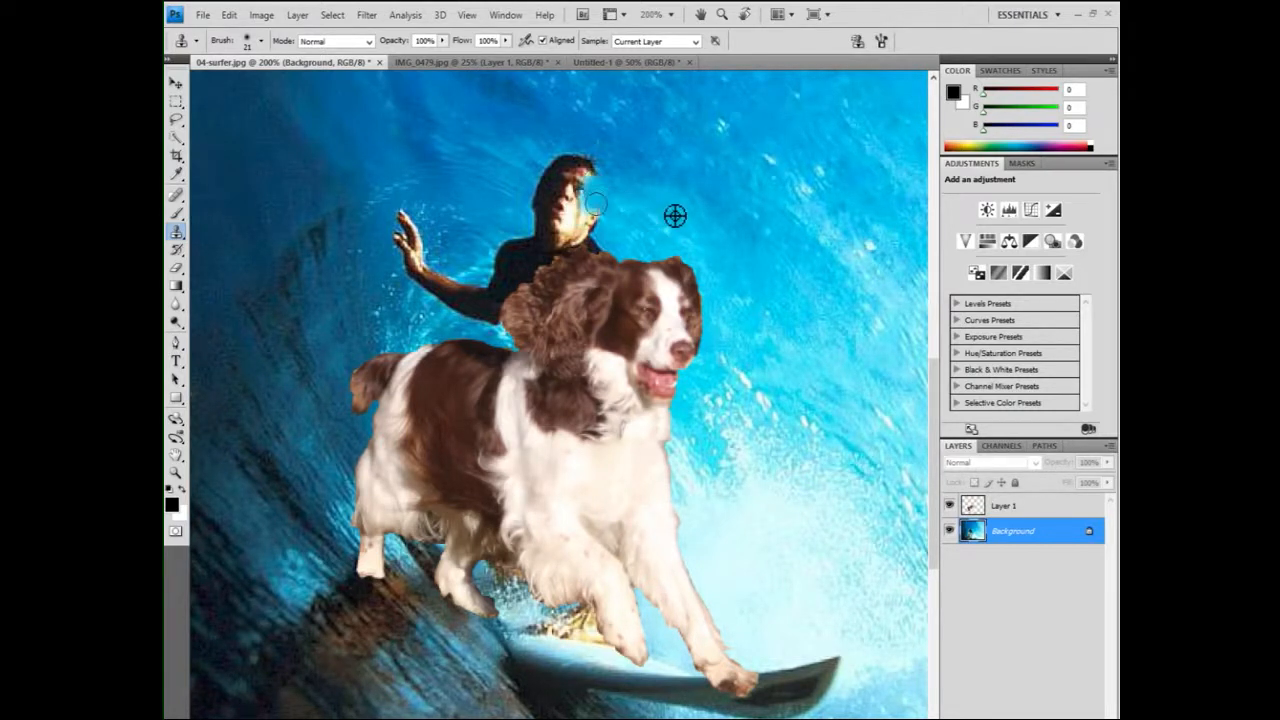
Clone water over most of the surfer's head on the Background layer, and make Layer 1 active
mouse_move(580, 188)
mouse_down()
mouse_move(569, 156)
mouse_move(564, 197)
mouse_move(555, 162)
mouse_move(544, 201)
mouse_move(533, 184)
mouse_move(558, 180)
mouse_move(563, 163)
mouse_move(558, 183)
mouse_move(606, 253)
mouse_up()
key(ctrl+z)
click(1008, 506)
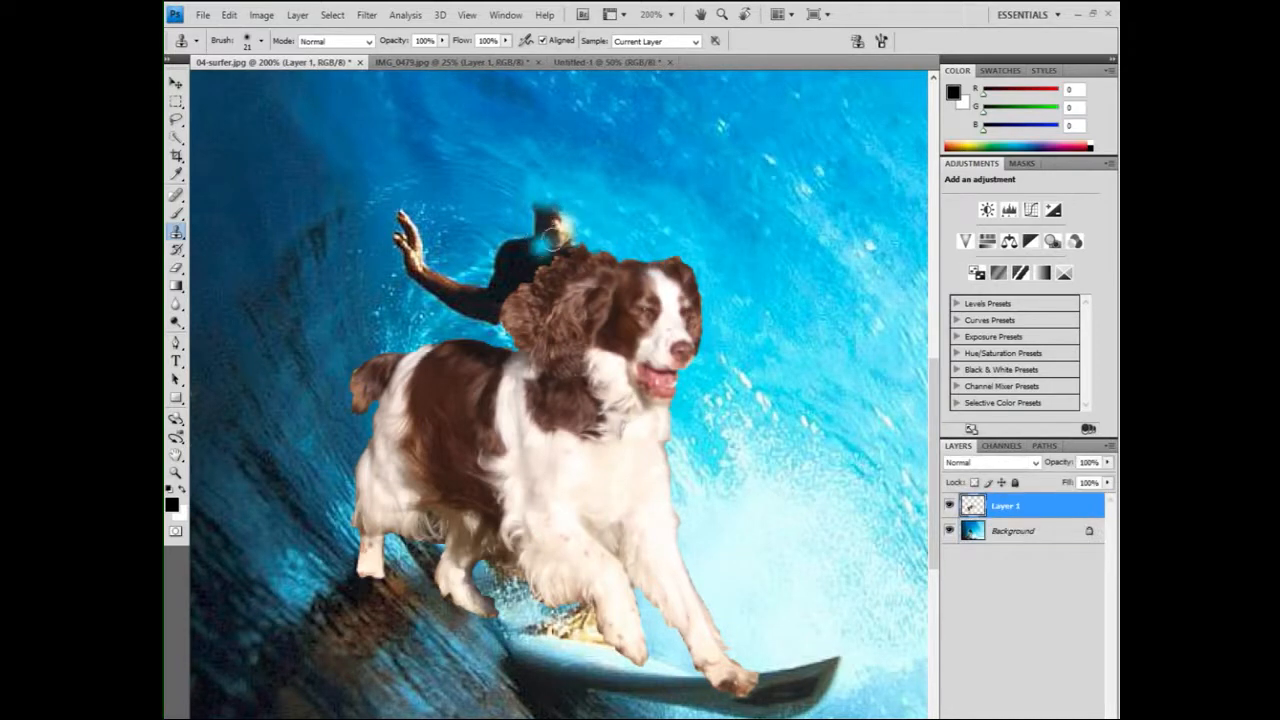
On the Background layer, clone water over the rest of the surfer's head and the raised hand
click(1017, 538)
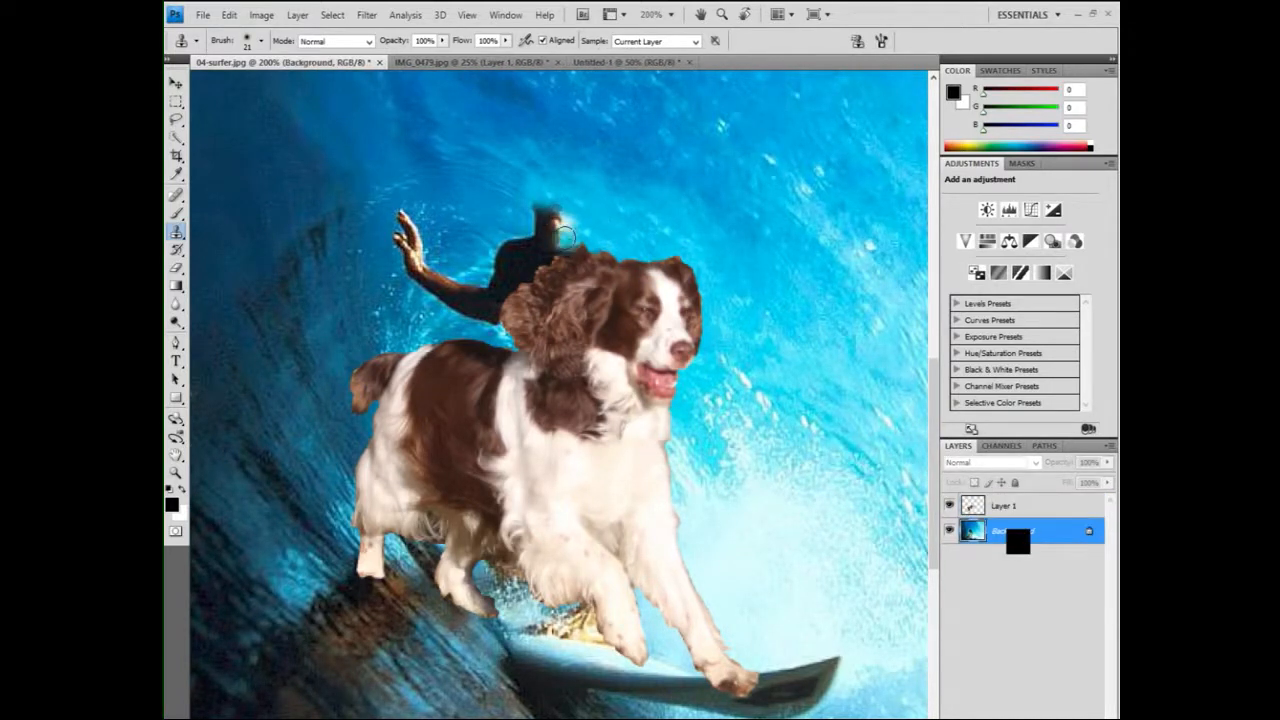
mouse_move(570, 234)
mouse_down()
mouse_move(547, 203)
mouse_move(532, 213)
mouse_move(536, 195)
mouse_move(512, 247)
mouse_up()
alt+click(474, 213)
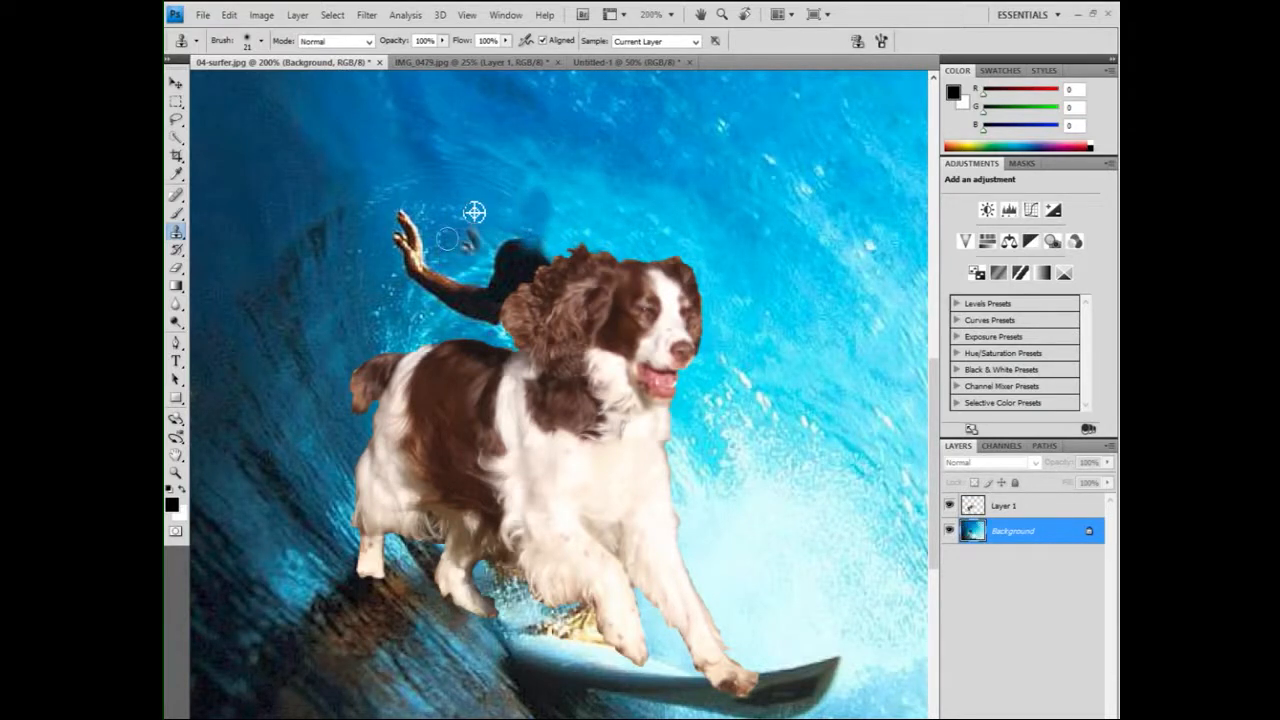
alt+click(446, 227)
mouse_move(416, 240)
mouse_down()
mouse_move(399, 209)
mouse_move(414, 262)
mouse_move(385, 287)
mouse_up()
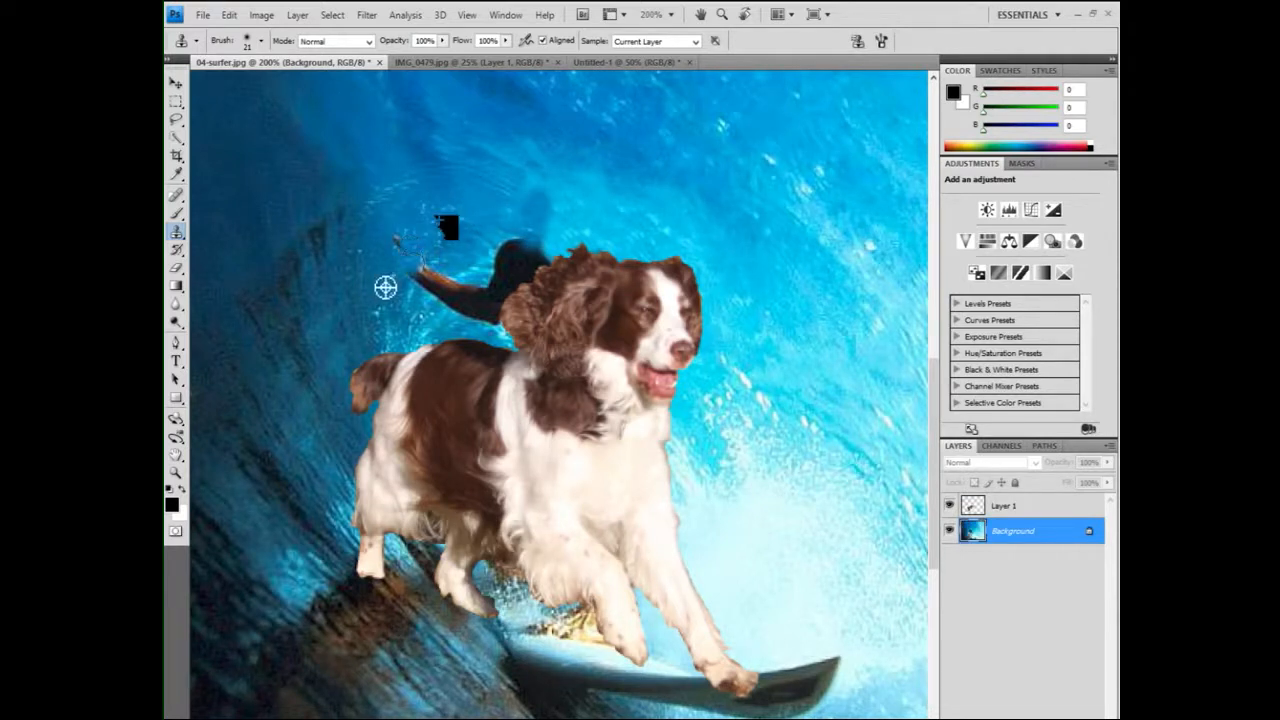
click(394, 237)
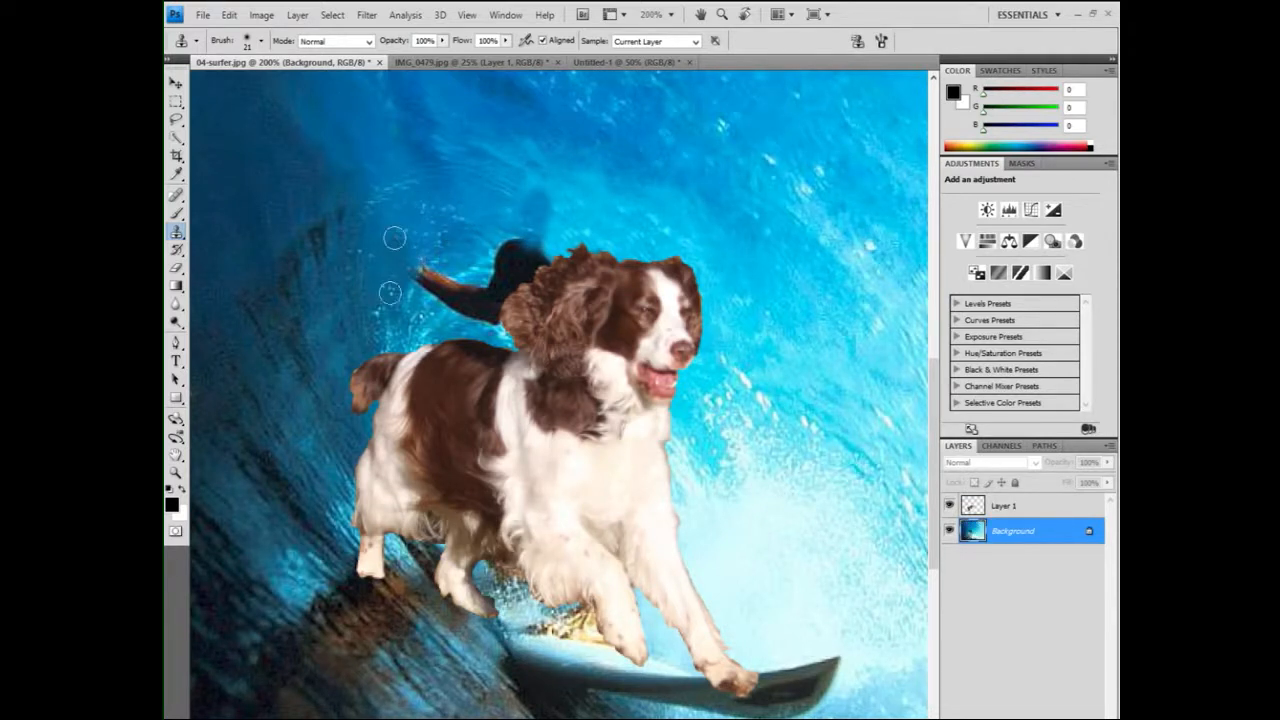
Clone spray and water over the surfer's outstretched arm behind the dog
alt+click(396, 315)
mouse_move(426, 298)
mouse_down()
mouse_move(412, 277)
mouse_move(447, 296)
mouse_move(434, 271)
mouse_move(411, 276)
mouse_up()
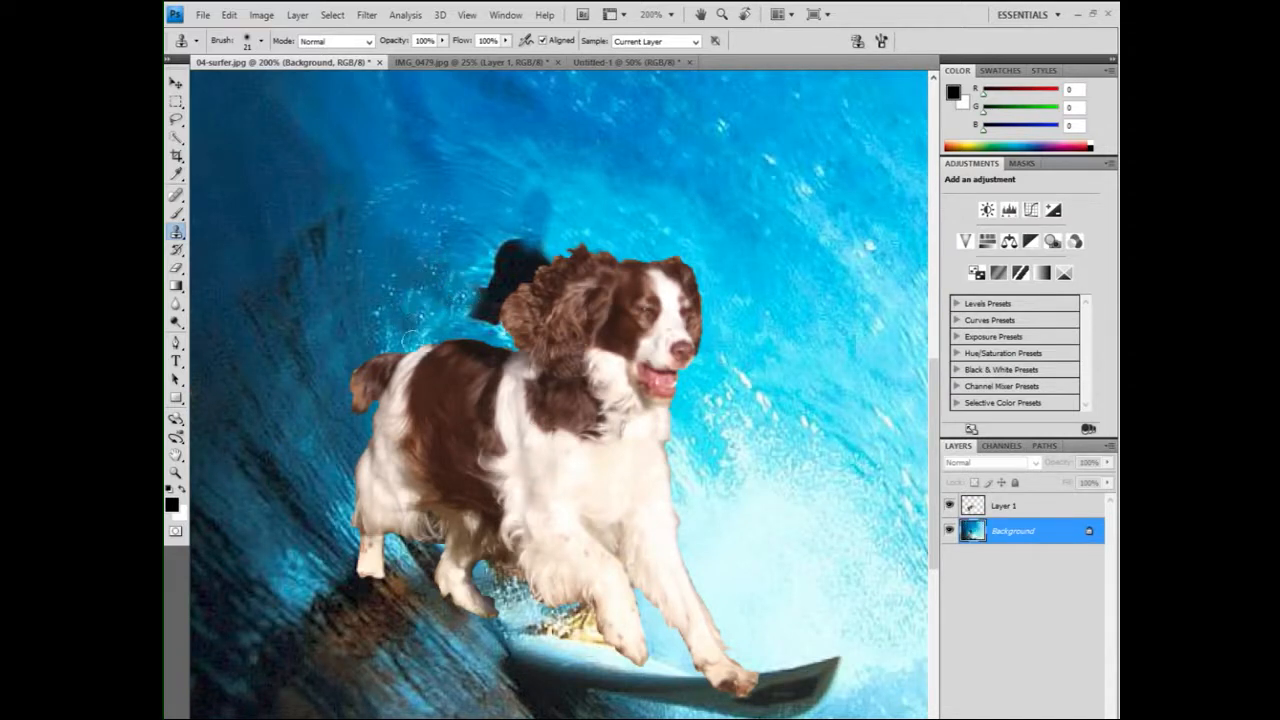
alt+click(429, 318)
click(411, 276)
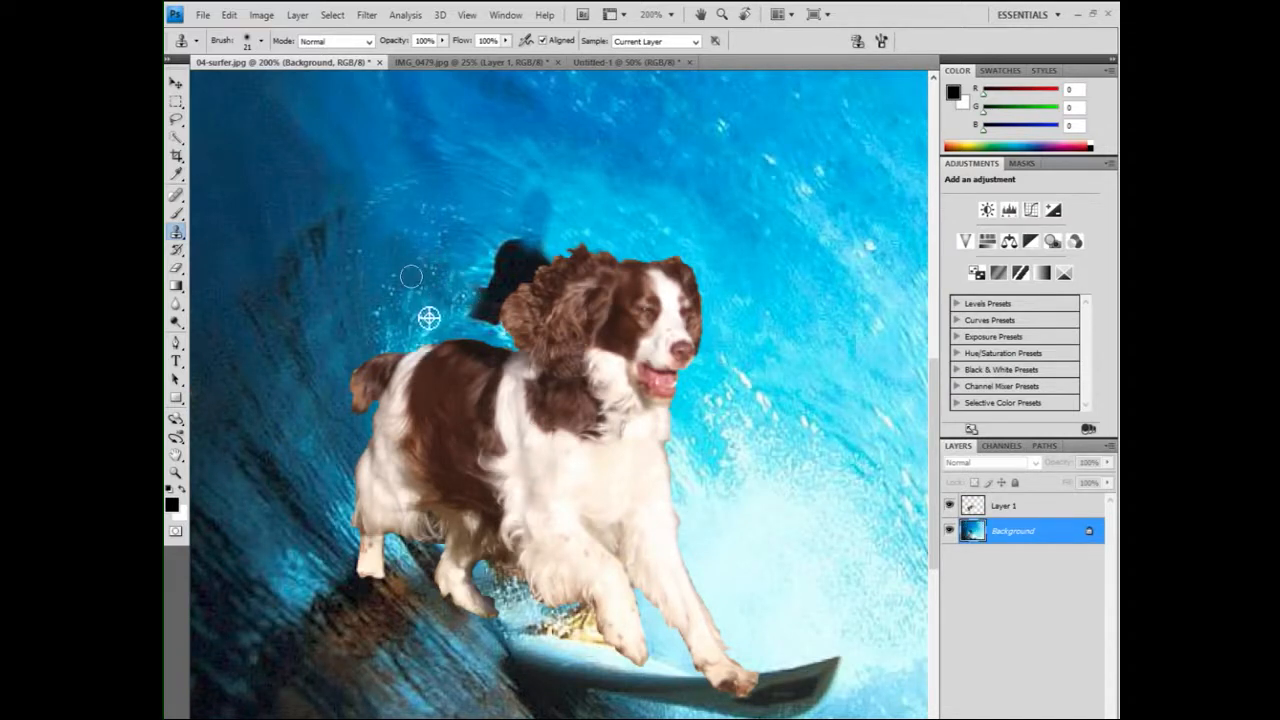
click(476, 299)
Clone water over the surfer's dark back and shoulder still showing beside the dog's ear
alt+click(443, 312)
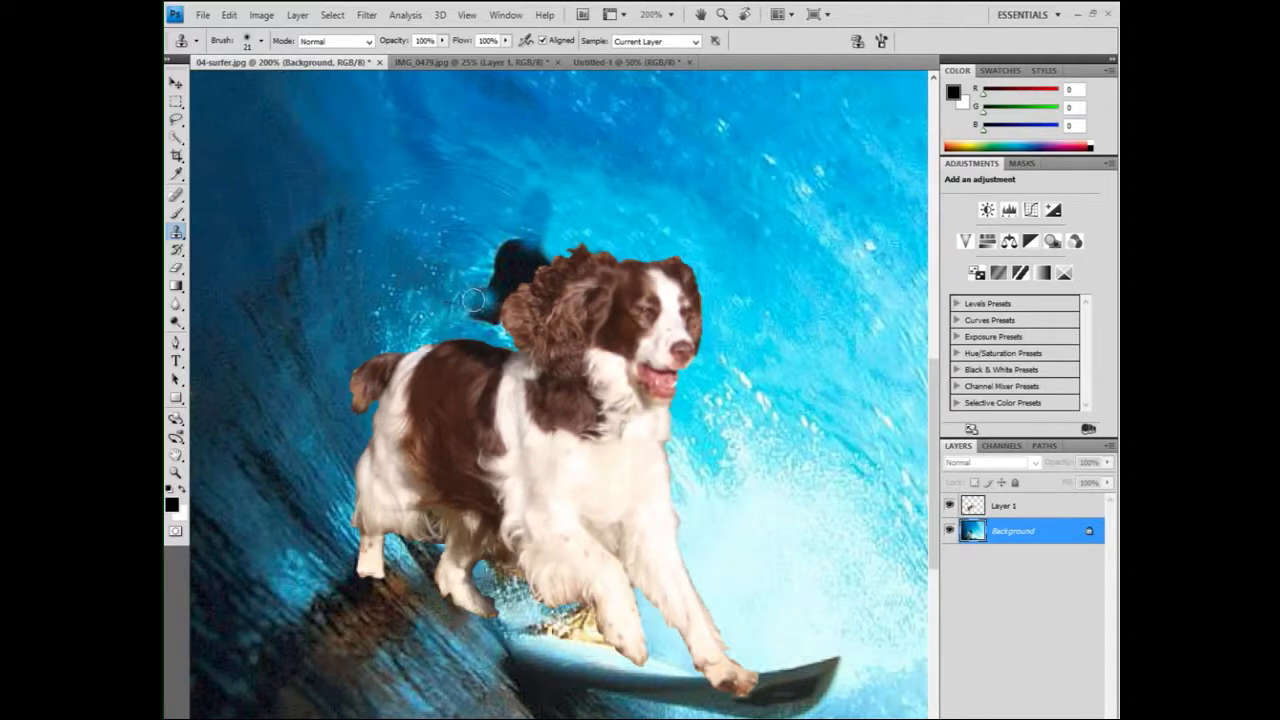
mouse_move(473, 300)
mouse_down()
mouse_move(498, 318)
mouse_move(472, 310)
mouse_move(492, 264)
mouse_move(514, 298)
mouse_up()
alt+click(485, 242)
mouse_move(514, 251)
mouse_down()
mouse_move(491, 273)
mouse_move(513, 284)
mouse_move(533, 255)
mouse_up()
alt+click(477, 257)
key(ctrl+alt+z)
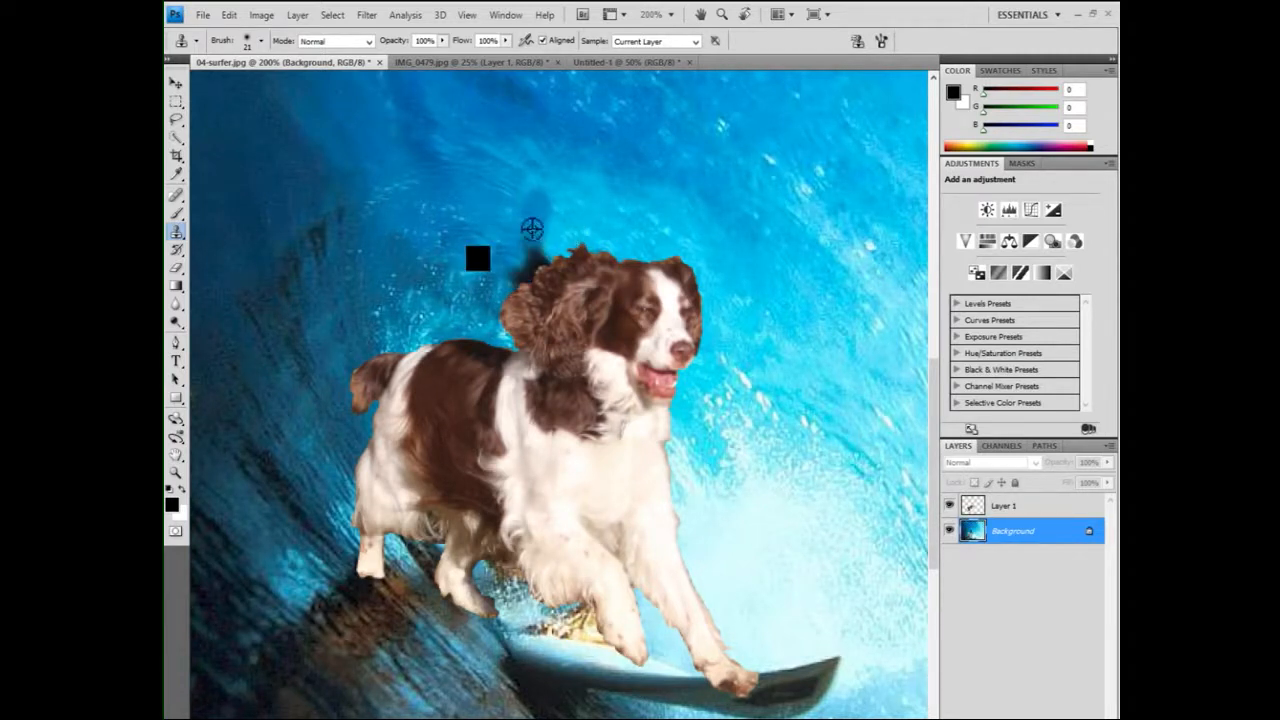
alt+click(488, 209)
drag(528, 265, 540, 243)
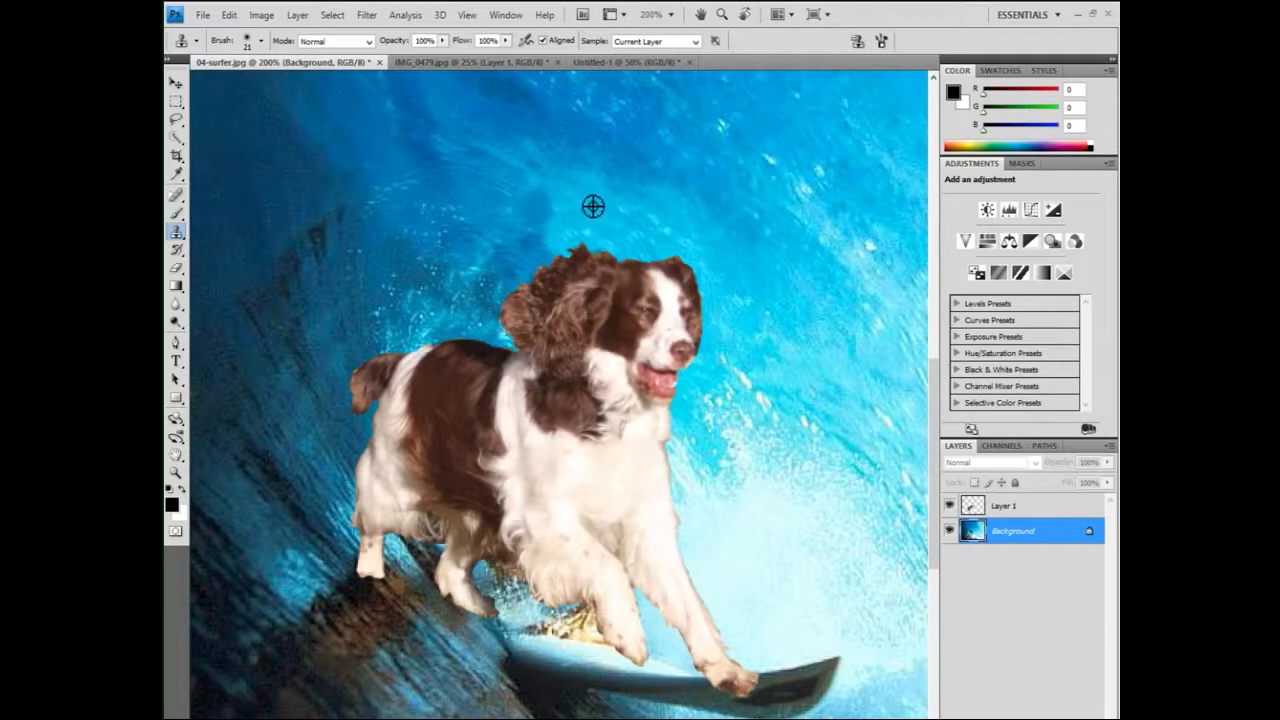
Try cloning dark wave texture onto the open water above the dog, and undo it
alt+click(282, 282)
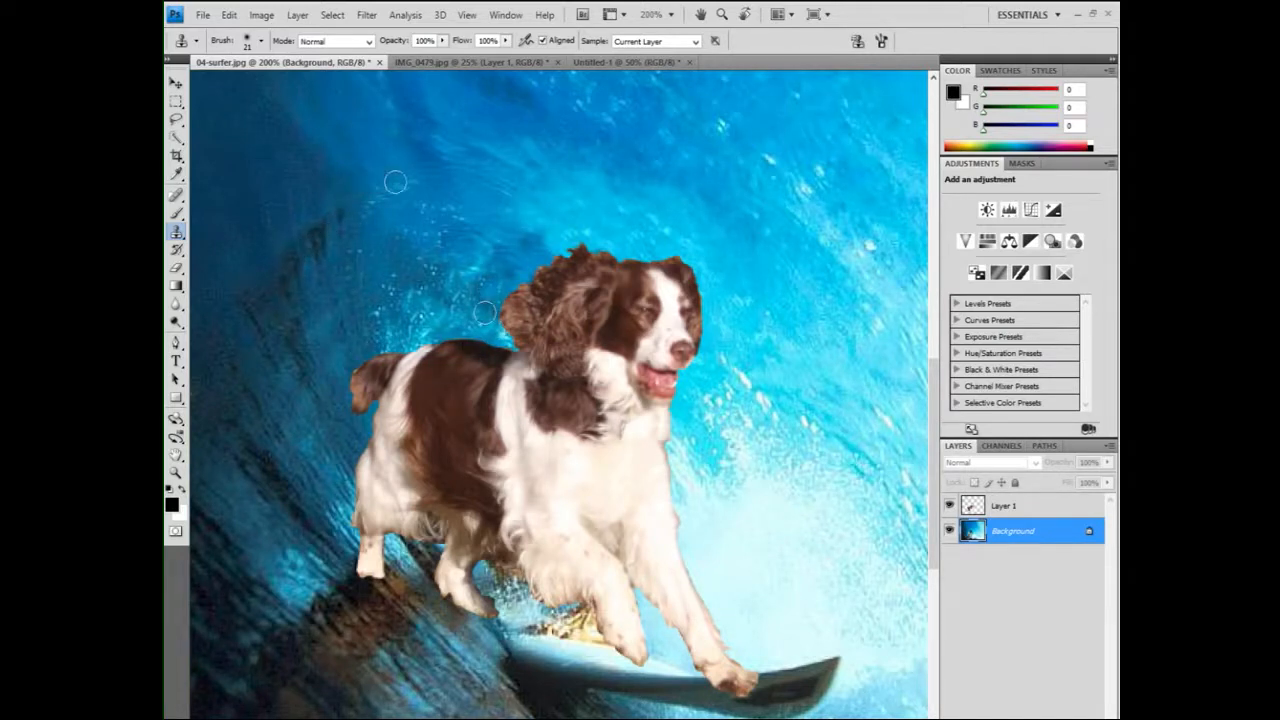
mouse_move(402, 178)
mouse_down()
mouse_move(418, 197)
mouse_move(423, 157)
mouse_move(417, 166)
mouse_move(466, 131)
mouse_move(375, 185)
mouse_up()
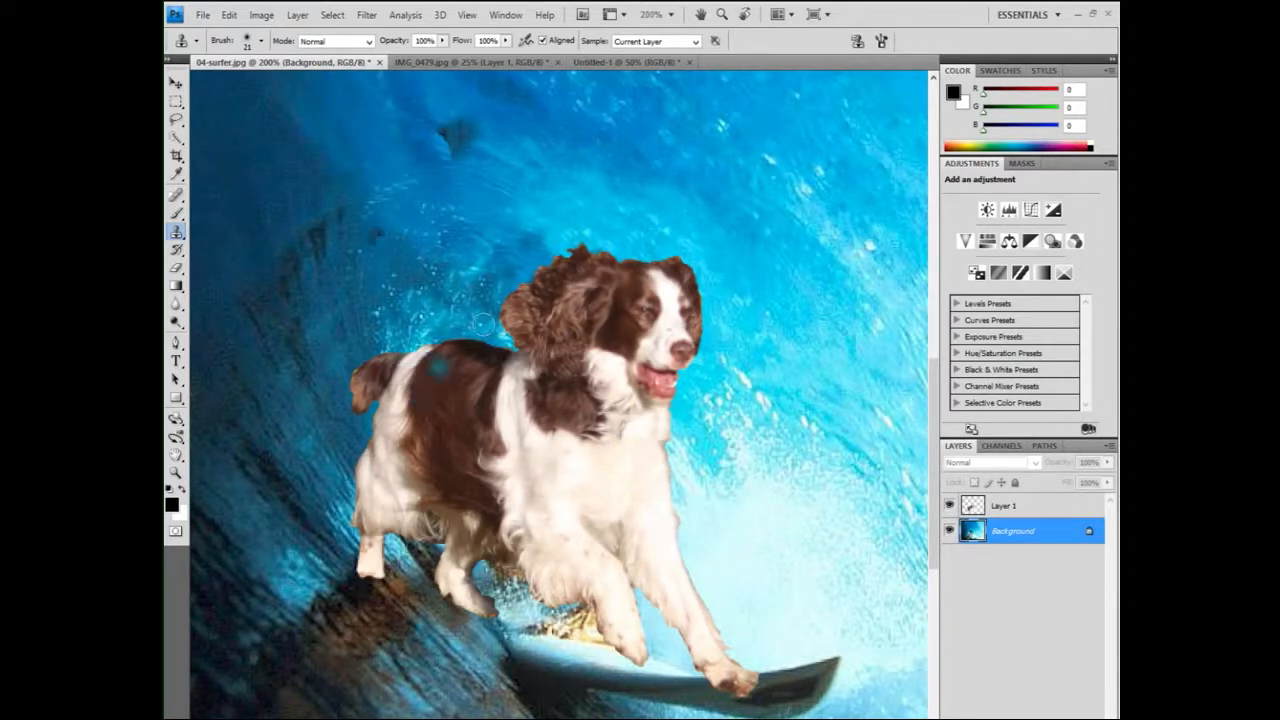
key(ctrl+alt+z)
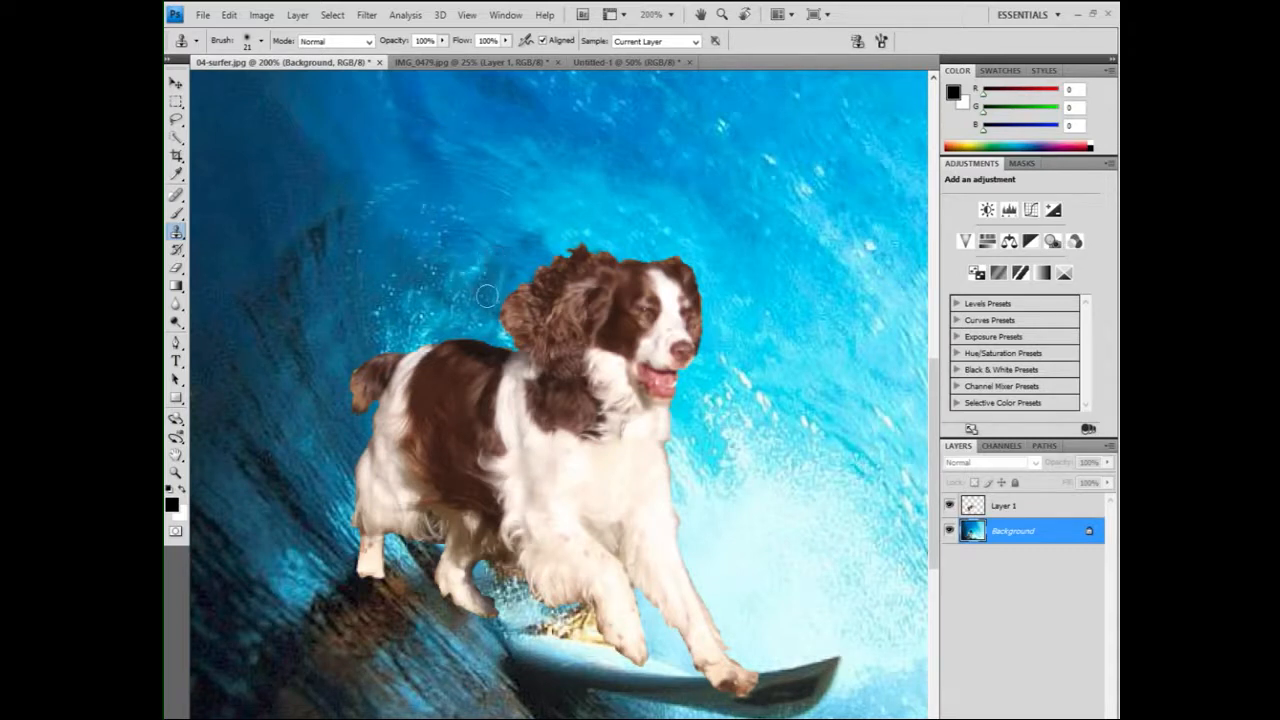
Try retouching the water beside the dog's ear with cloned brighter water and spray, and undo the strokes
alt+click(570, 216)
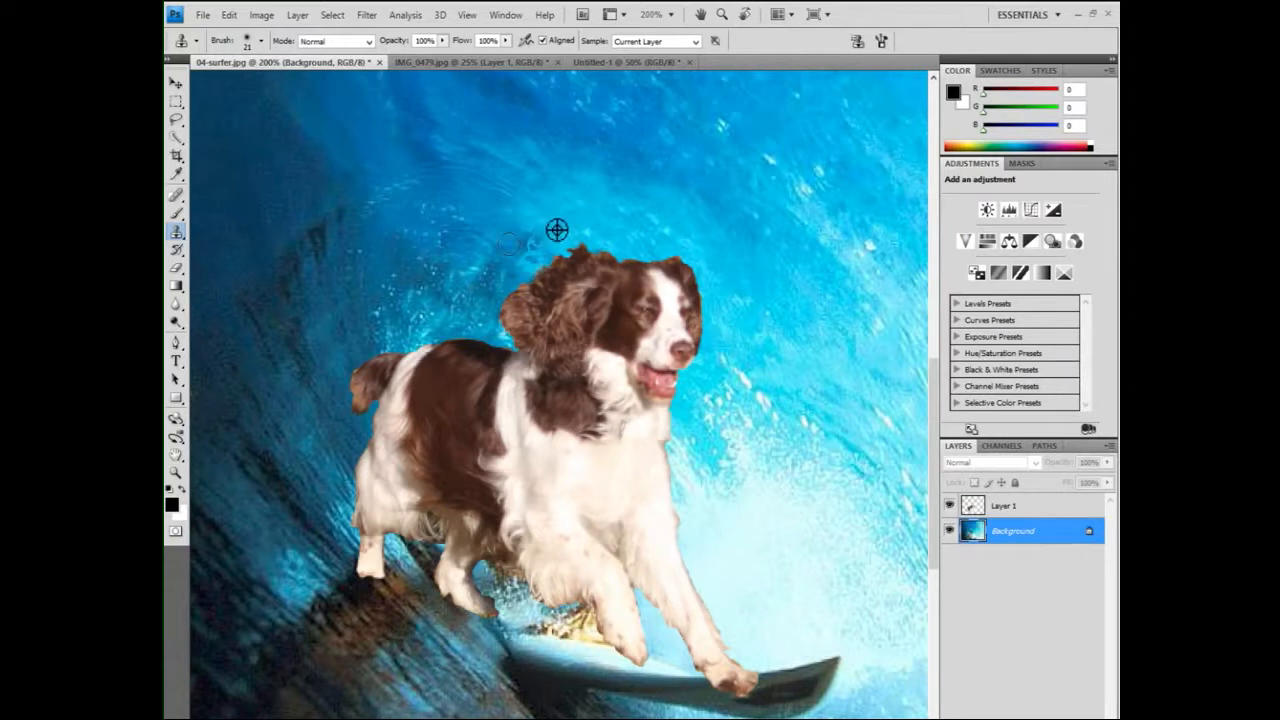
alt+click(557, 230)
mouse_move(528, 246)
mouse_down()
mouse_move(475, 283)
mouse_move(516, 287)
mouse_move(509, 297)
mouse_move(462, 309)
mouse_move(470, 293)
mouse_move(491, 264)
mouse_up()
key(ctrl+z)
key(ctrl+z)
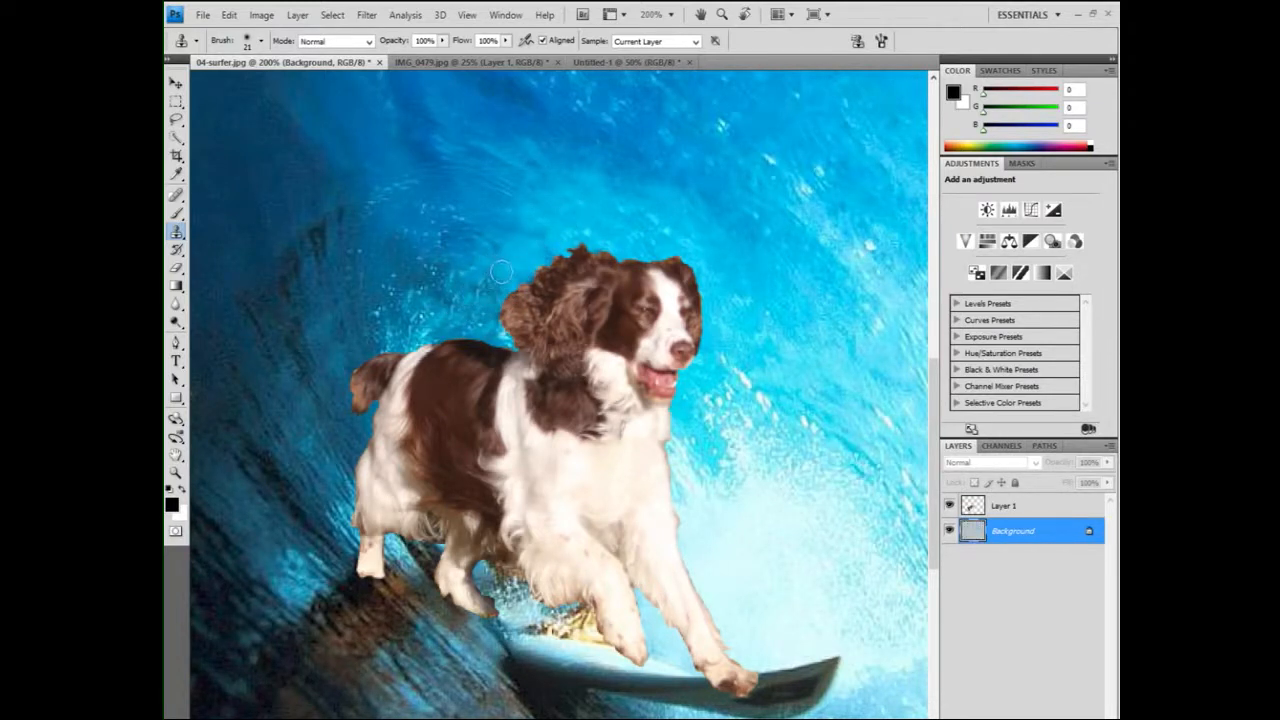
alt+click(449, 317)
click(480, 270)
key(ctrl+alt+z)
key(ctrl+alt+z)
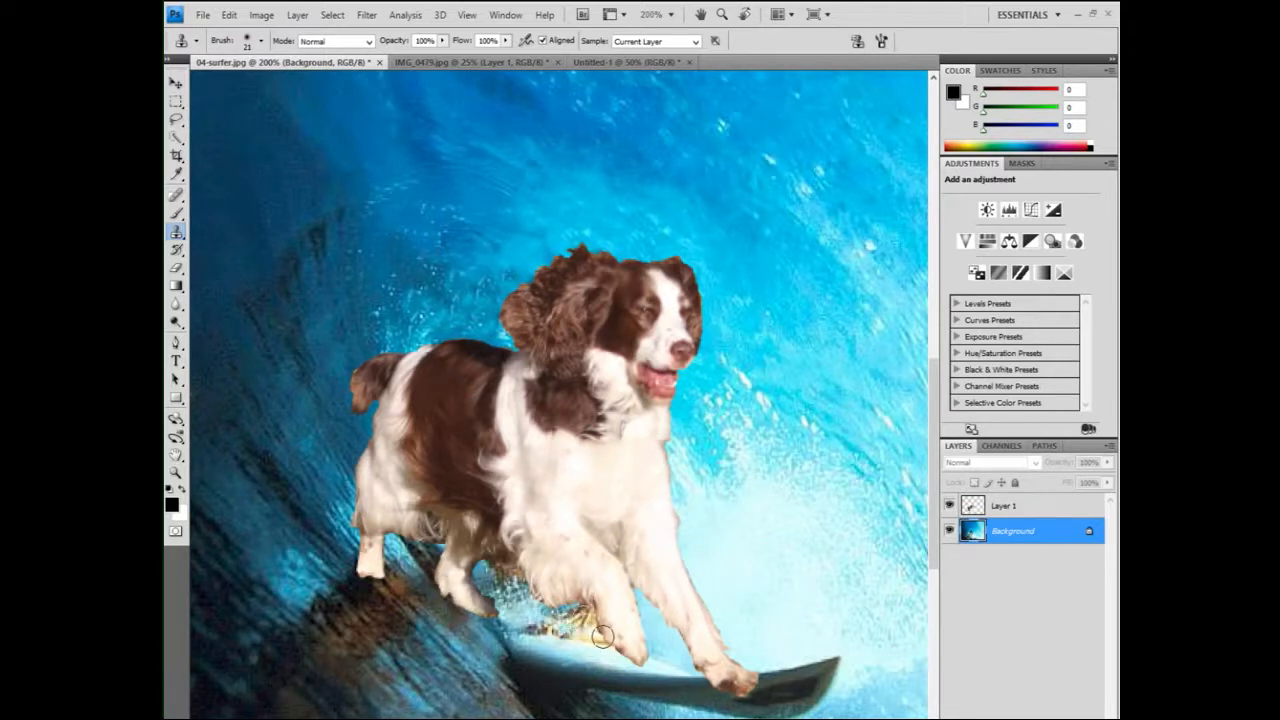
Toggle Layer 1's visibility to compare the dog with the retouched surfer, and leave the dog hidden
click(949, 506)
click(949, 506)
click(949, 506)
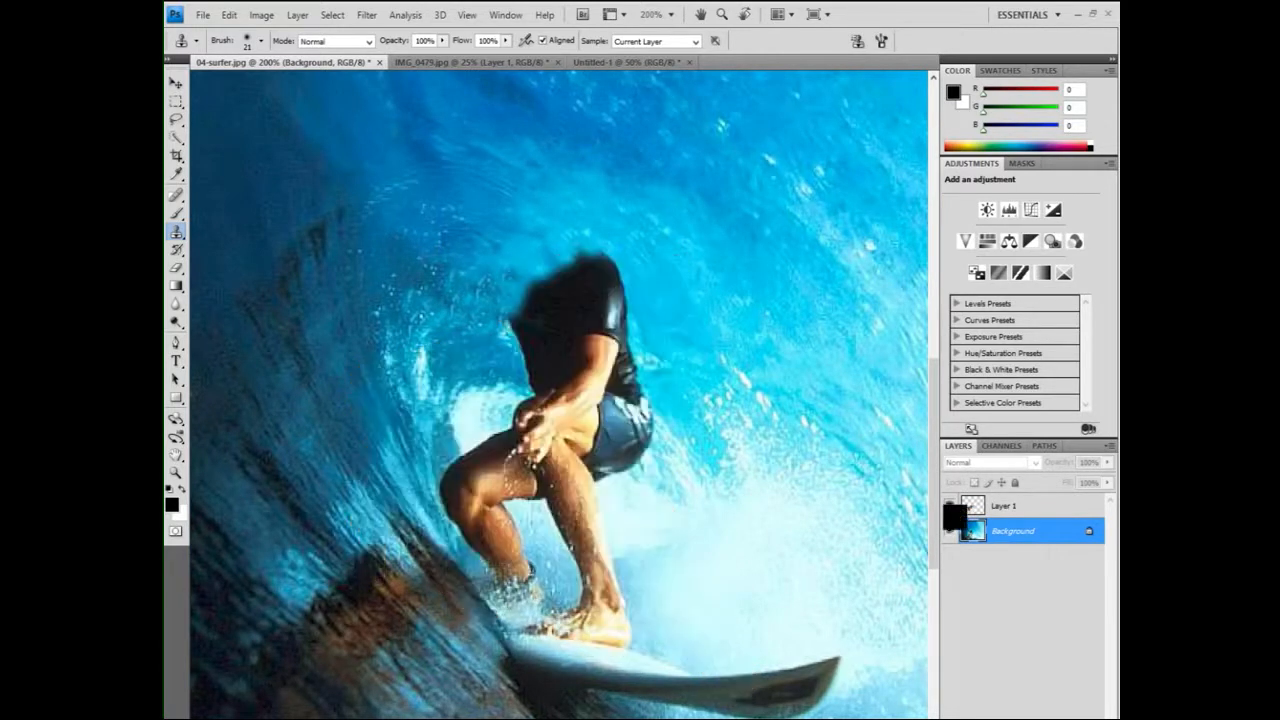
click(949, 506)
click(949, 506)
click(949, 506)
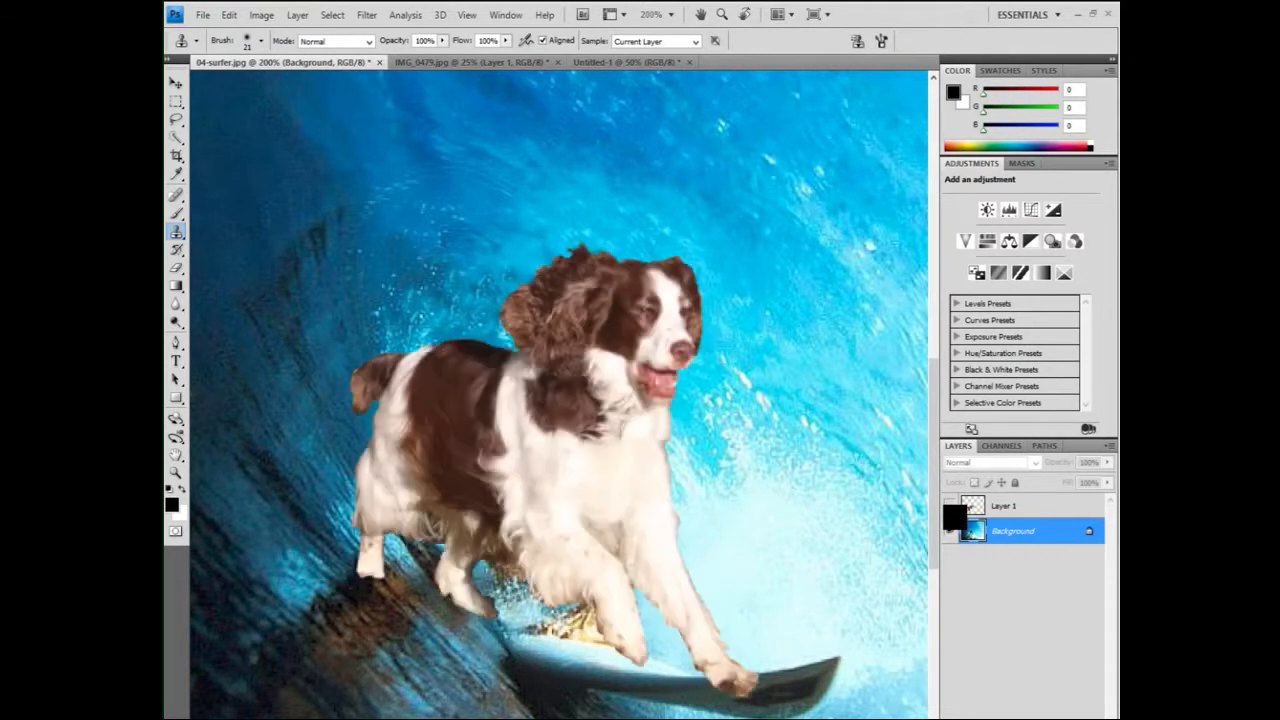
Clone the surfboard's edge and adjacent water over the surfer's front foot, and check the area with Layer 1 briefly shown
alt+click(654, 661)
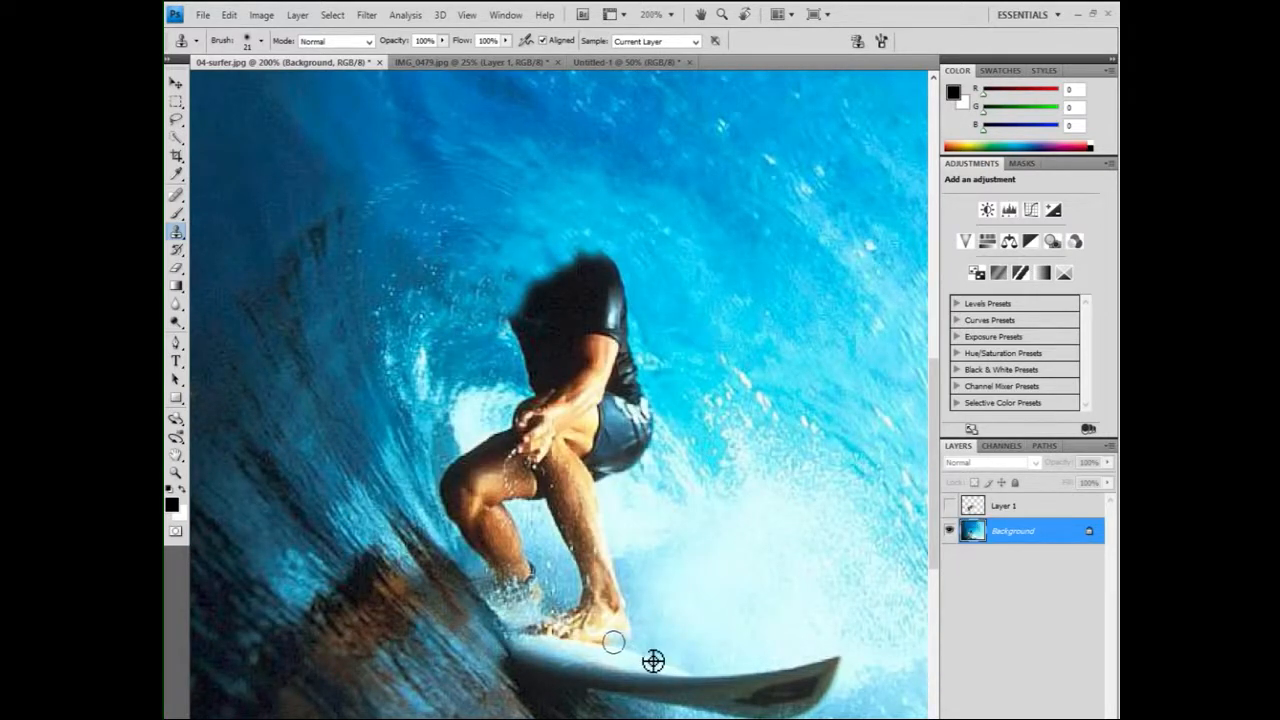
drag(610, 641, 528, 629)
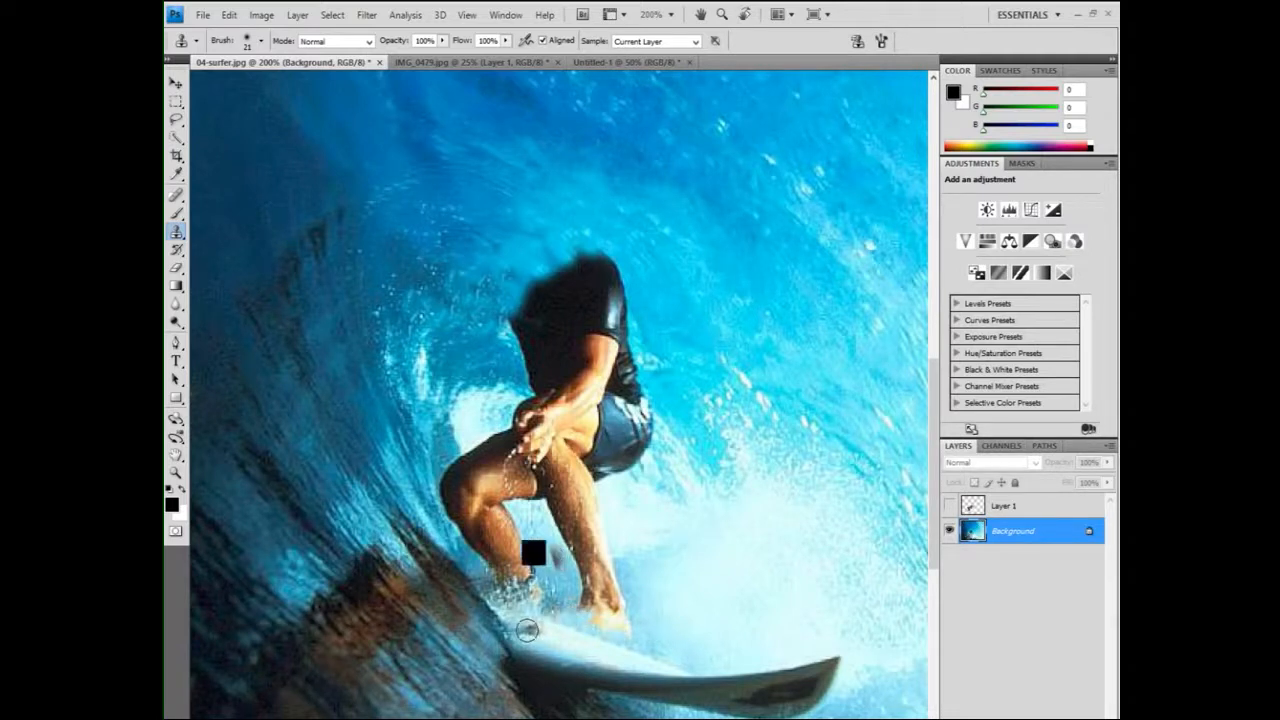
drag(500, 500, 697, 690)
key(ctrl+minus)
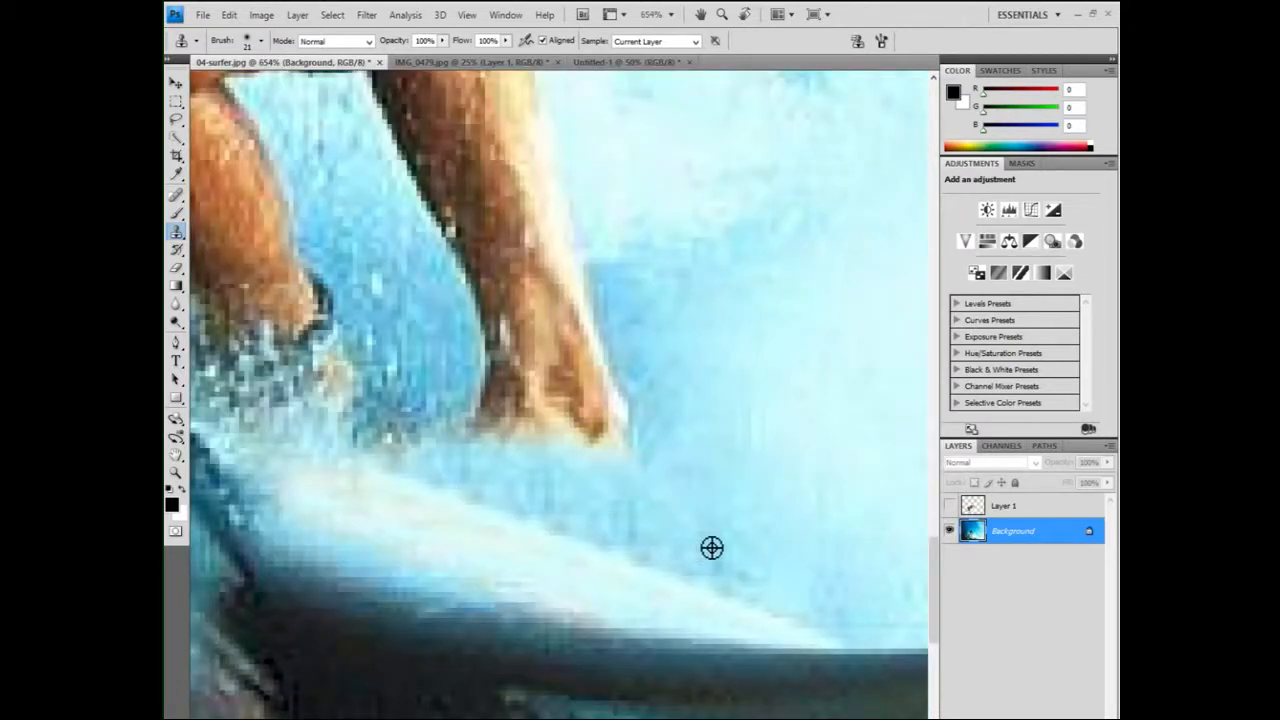
click(949, 506)
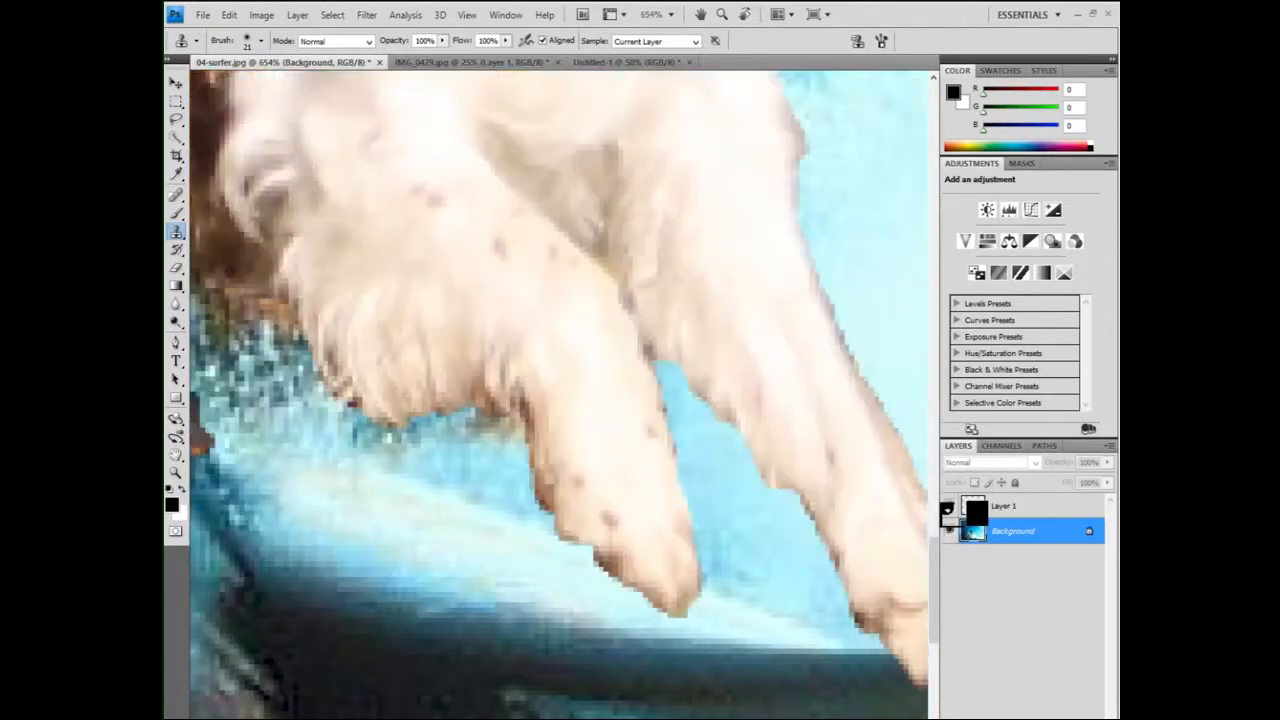
click(949, 506)
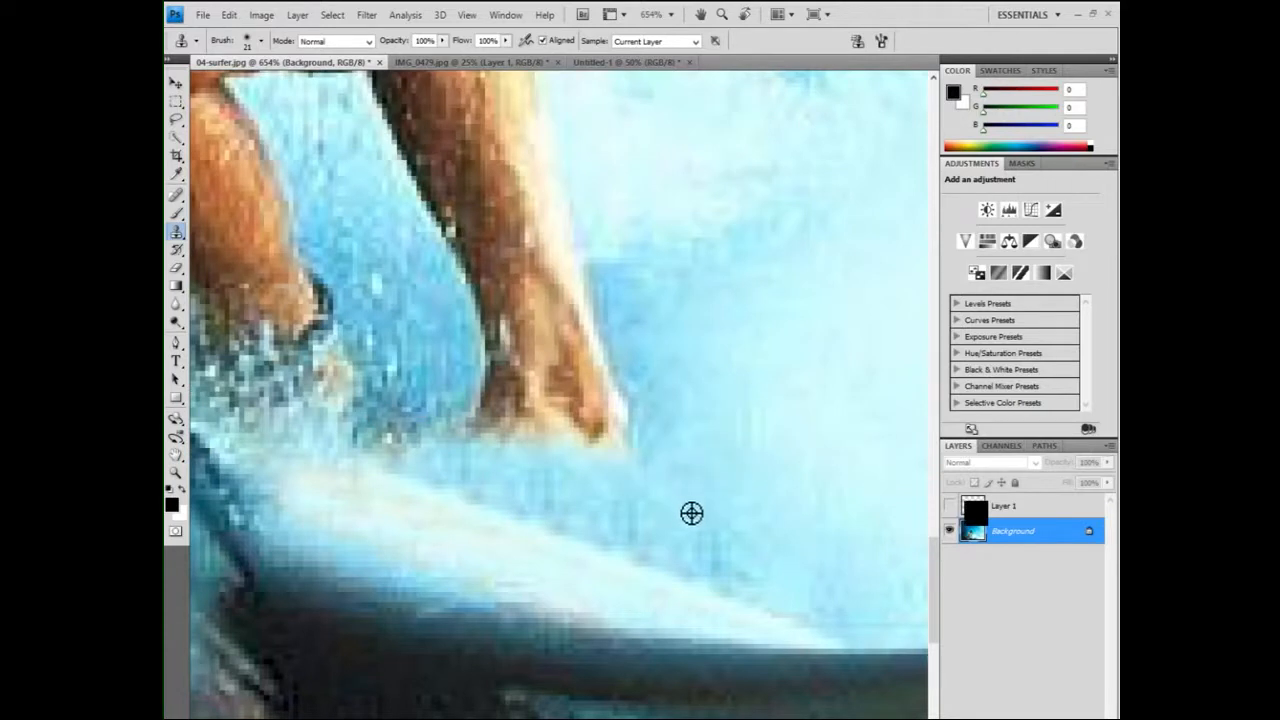
Clone water over the remnants of the surfer's front foot just above the surfboard
mouse_move(584, 436)
mouse_down()
mouse_move(534, 411)
mouse_move(445, 405)
mouse_up()
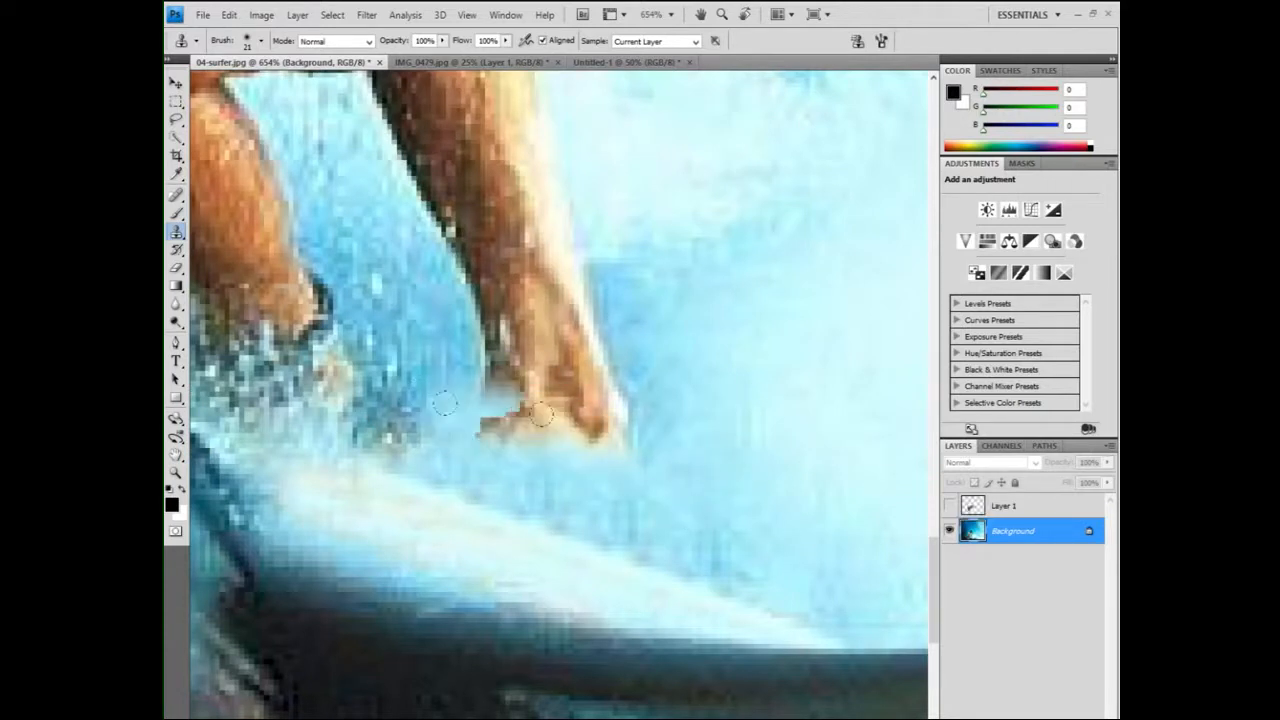
drag(539, 396, 541, 414)
alt+click(549, 532)
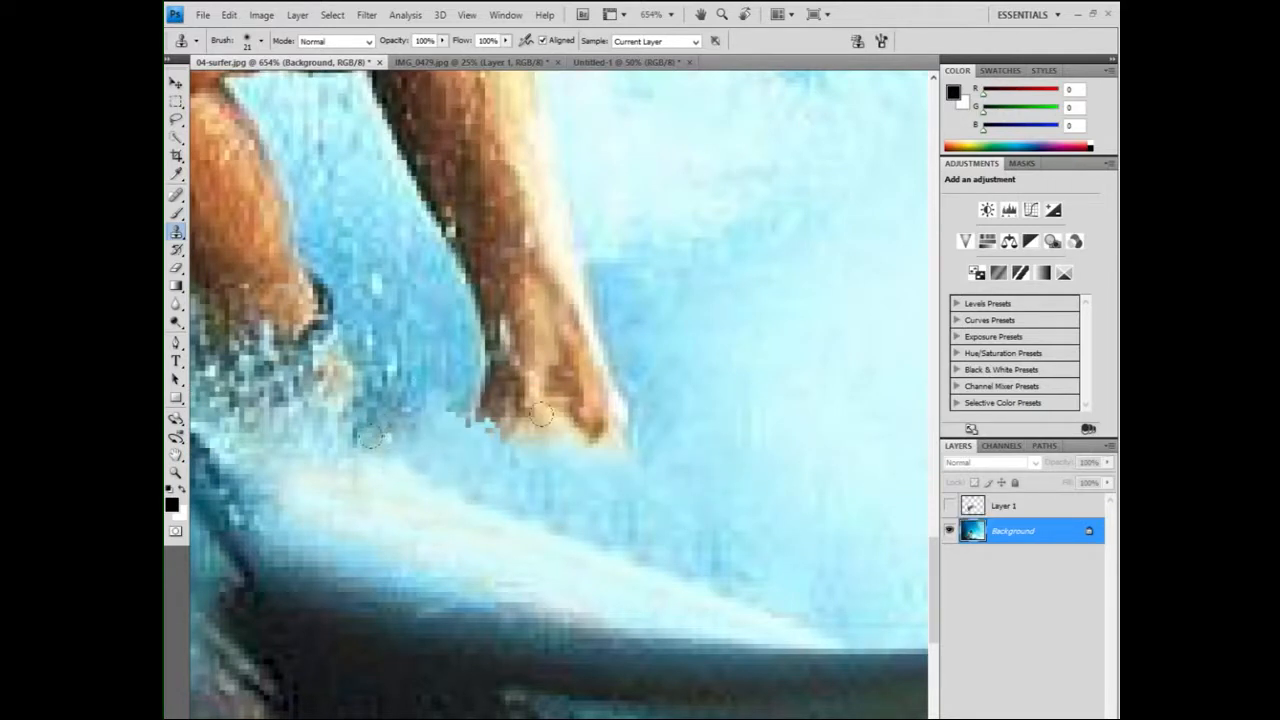
mouse_move(365, 440)
mouse_down()
mouse_move(386, 403)
mouse_move(418, 462)
mouse_up()
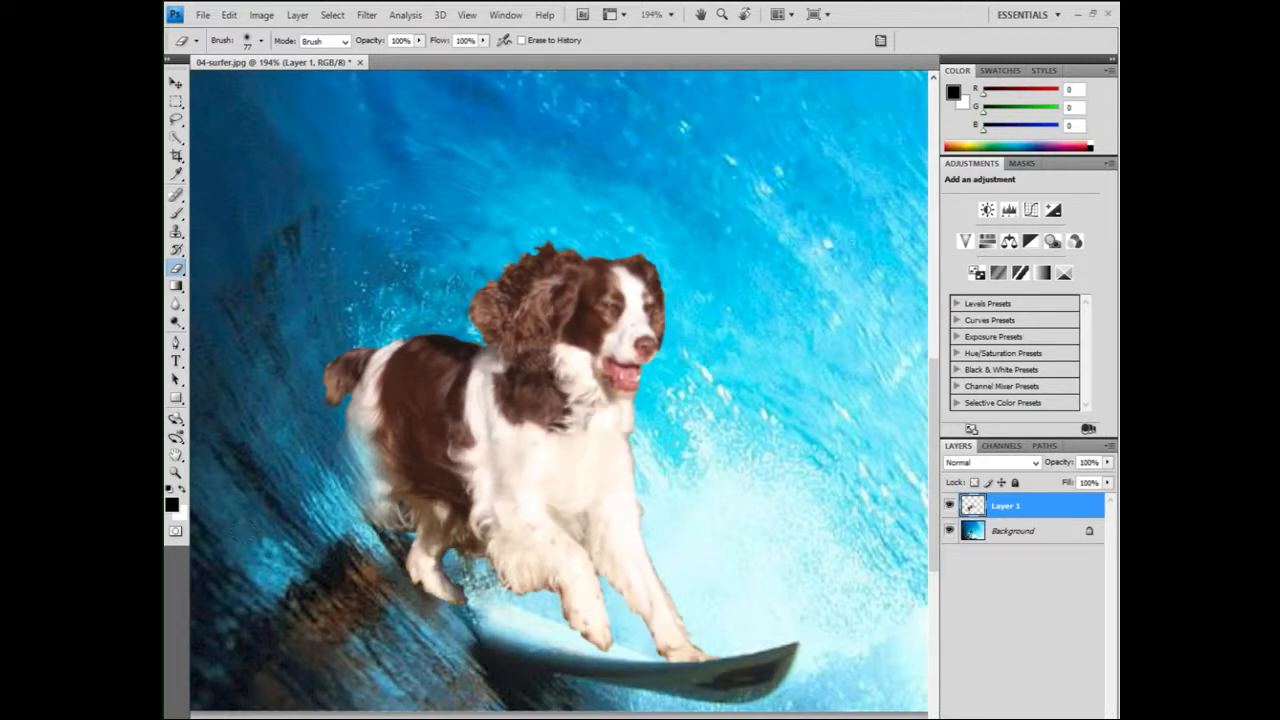
Erase the dog's hind leg and most of its tail on Layer 1 with the soft Eraser, undoing unwanted strokes
click(437, 575)
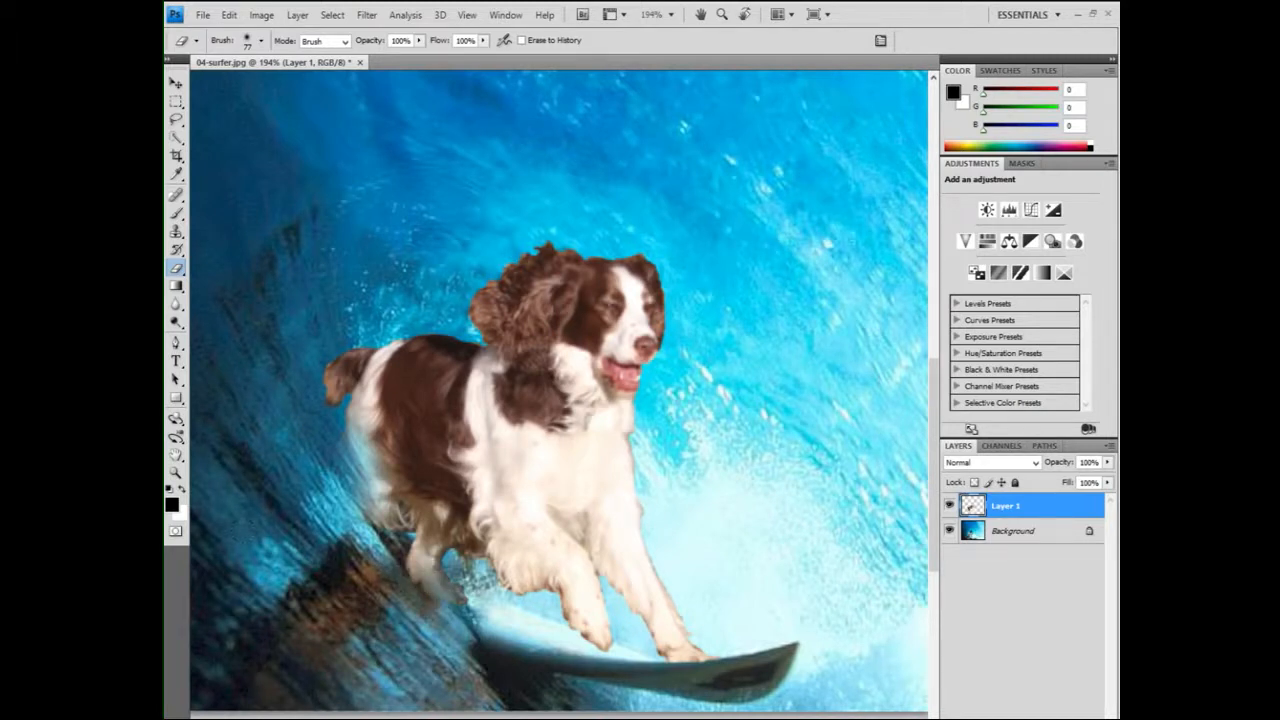
drag(437, 585, 388, 510)
key(ctrl+z)
key(ctrl+z)
click(345, 475)
key(ctrl+z)
click(330, 374)
drag(434, 578, 392, 514)
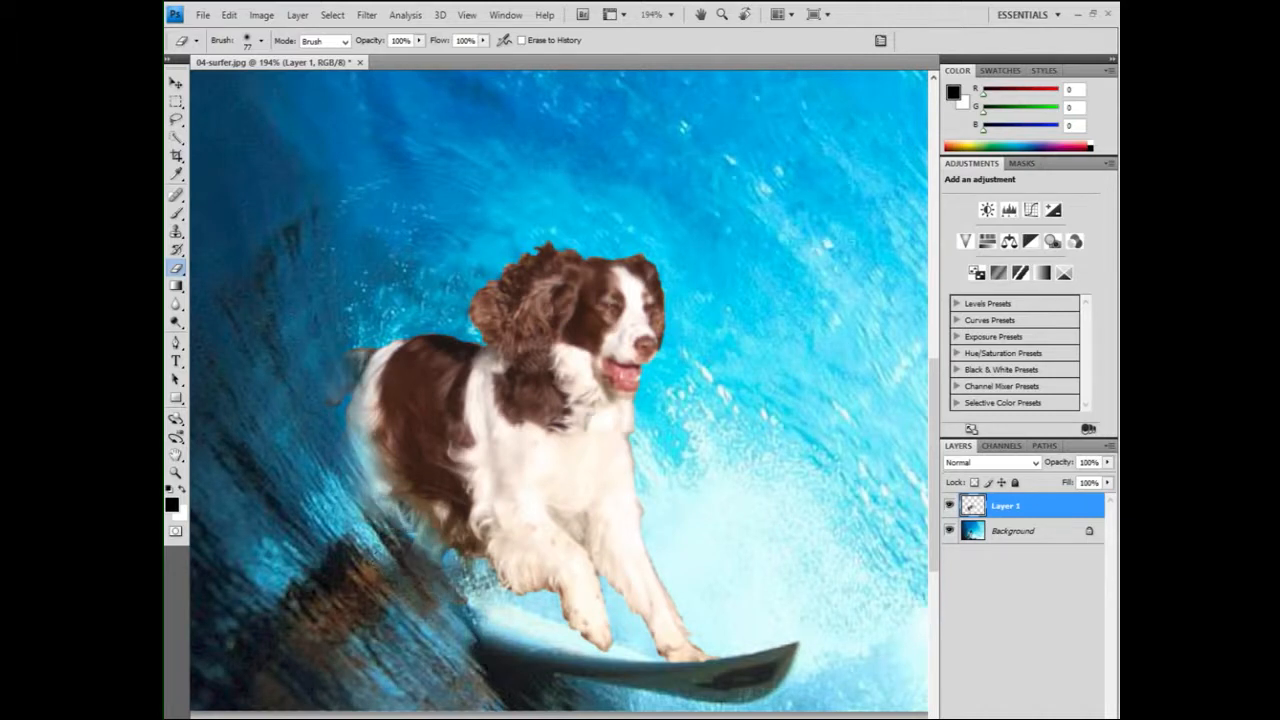
Reduce the Eraser's diameter to 41 px and erase the tail remnants and edge along the dog's hindquarters
click(261, 41)
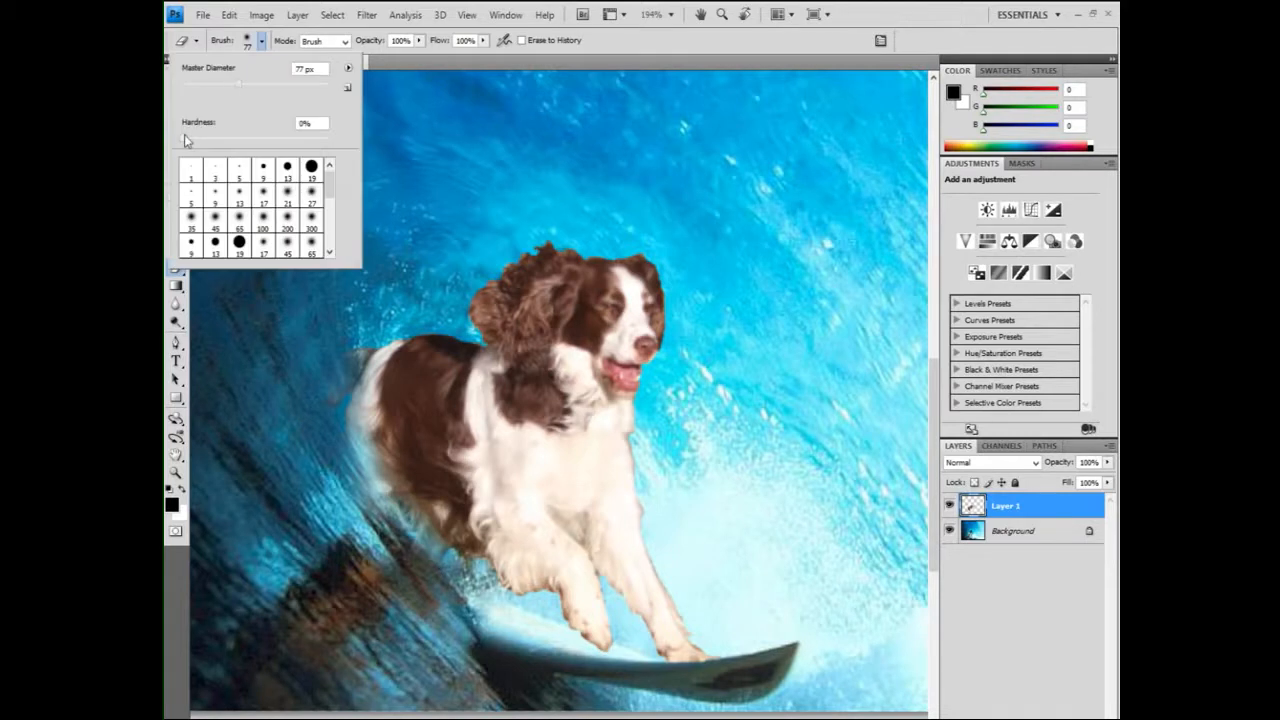
drag(219, 90, 212, 88)
drag(352, 470, 334, 398)
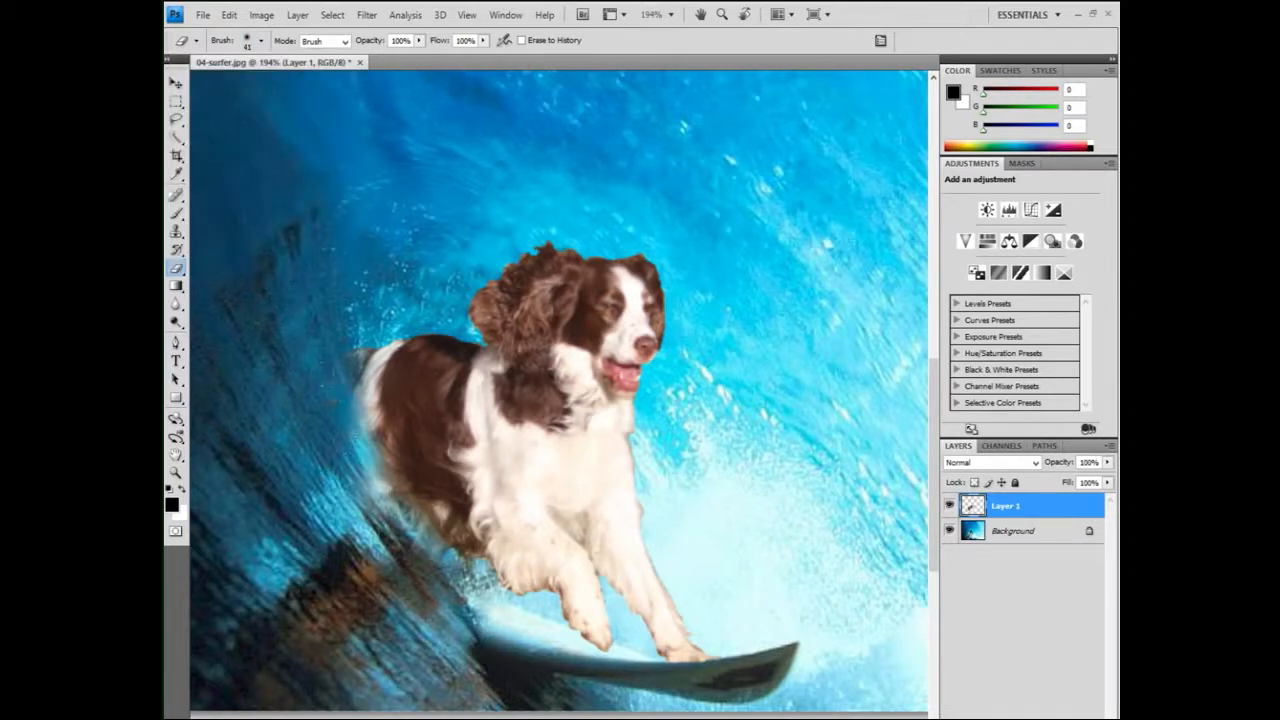
drag(365, 490, 357, 411)
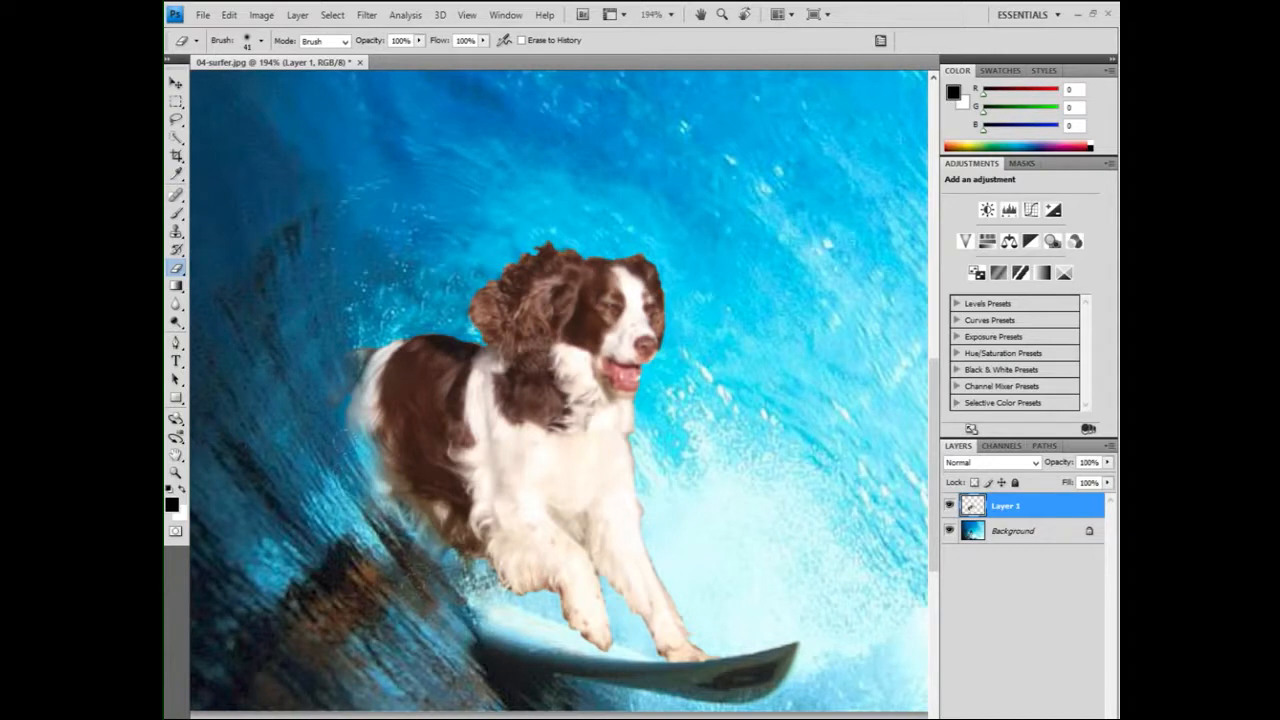
drag(363, 493, 356, 411)
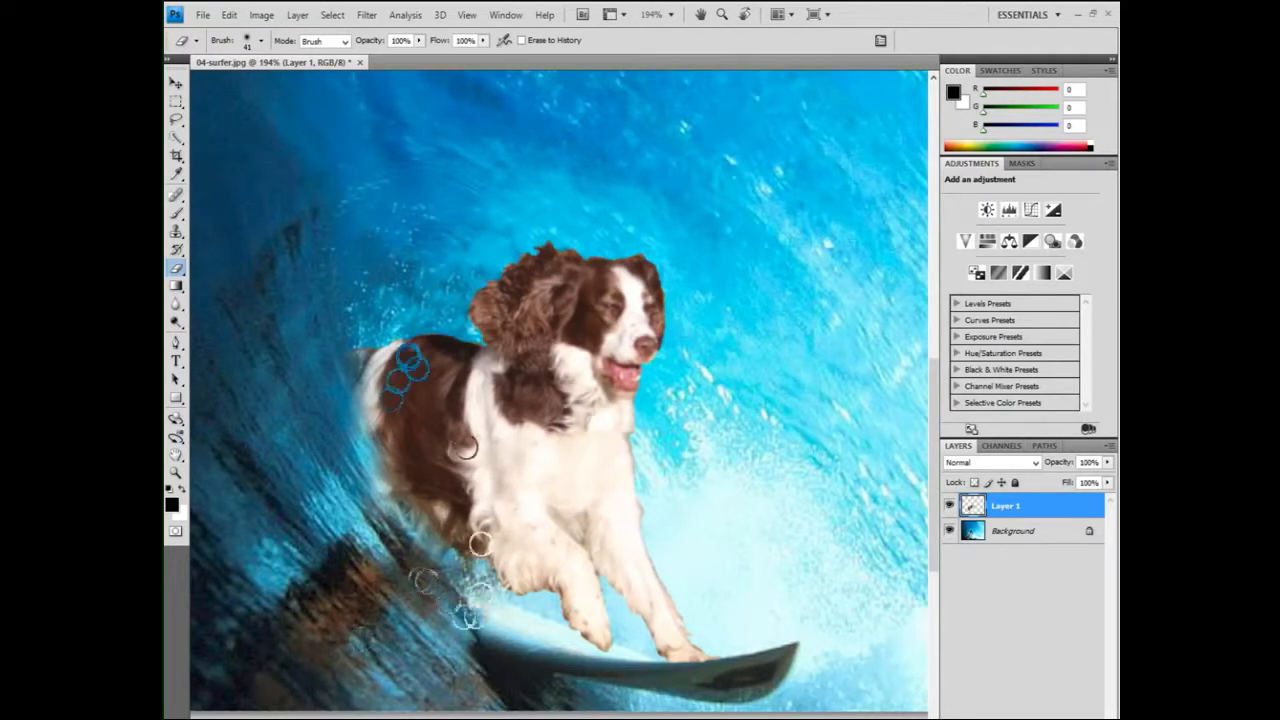
Compare the whole image with Layer 1 hidden and shown, leaving the dog visible
key(ctrl+0)
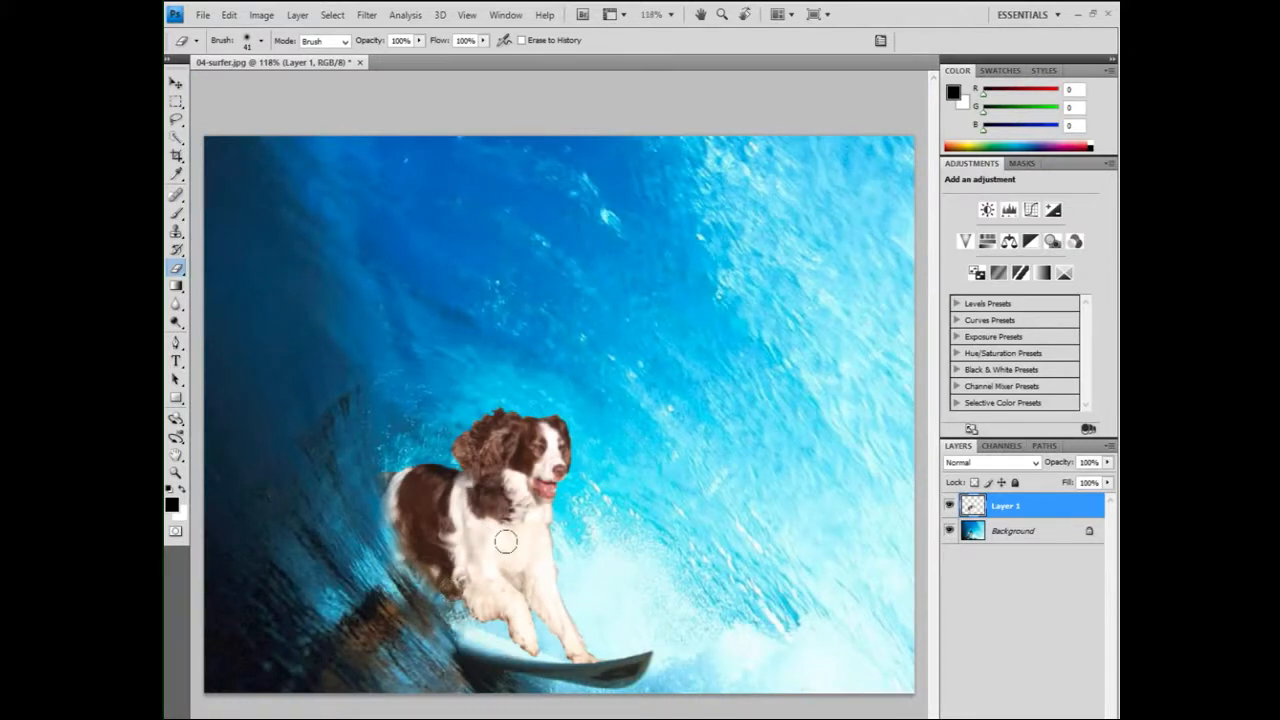
click(949, 506)
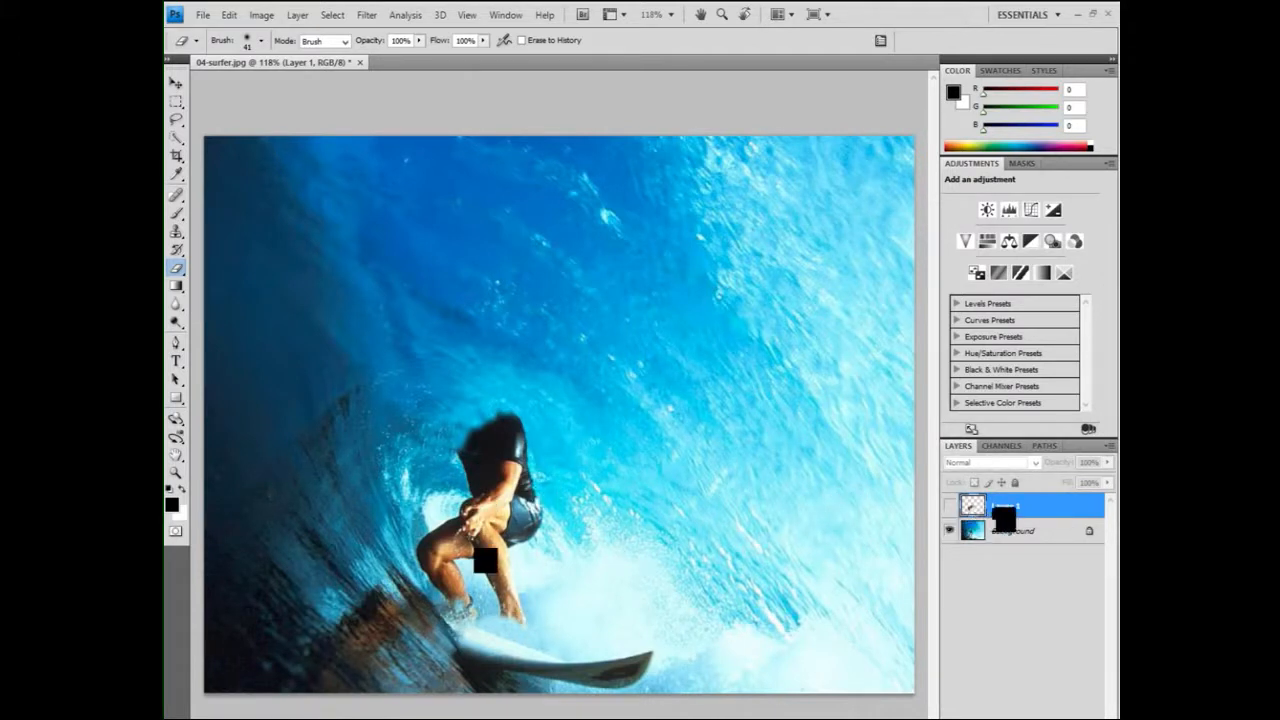
click(950, 505)
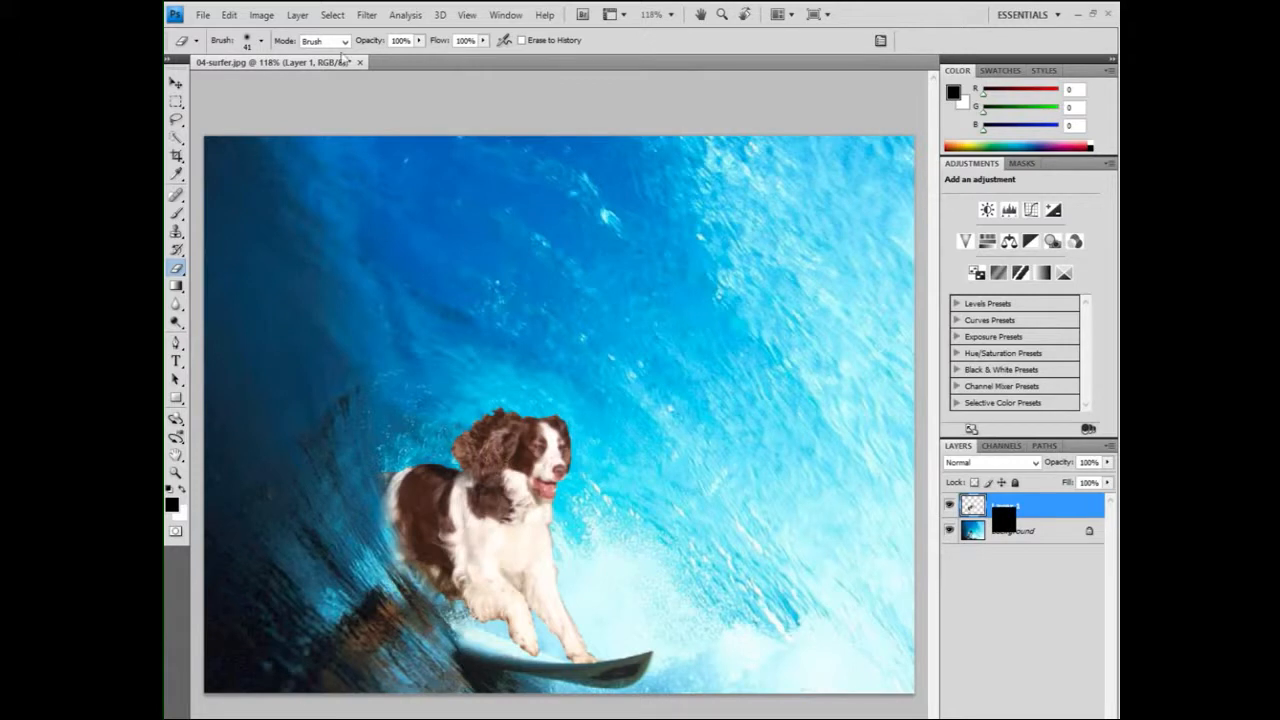
click(258, 18)
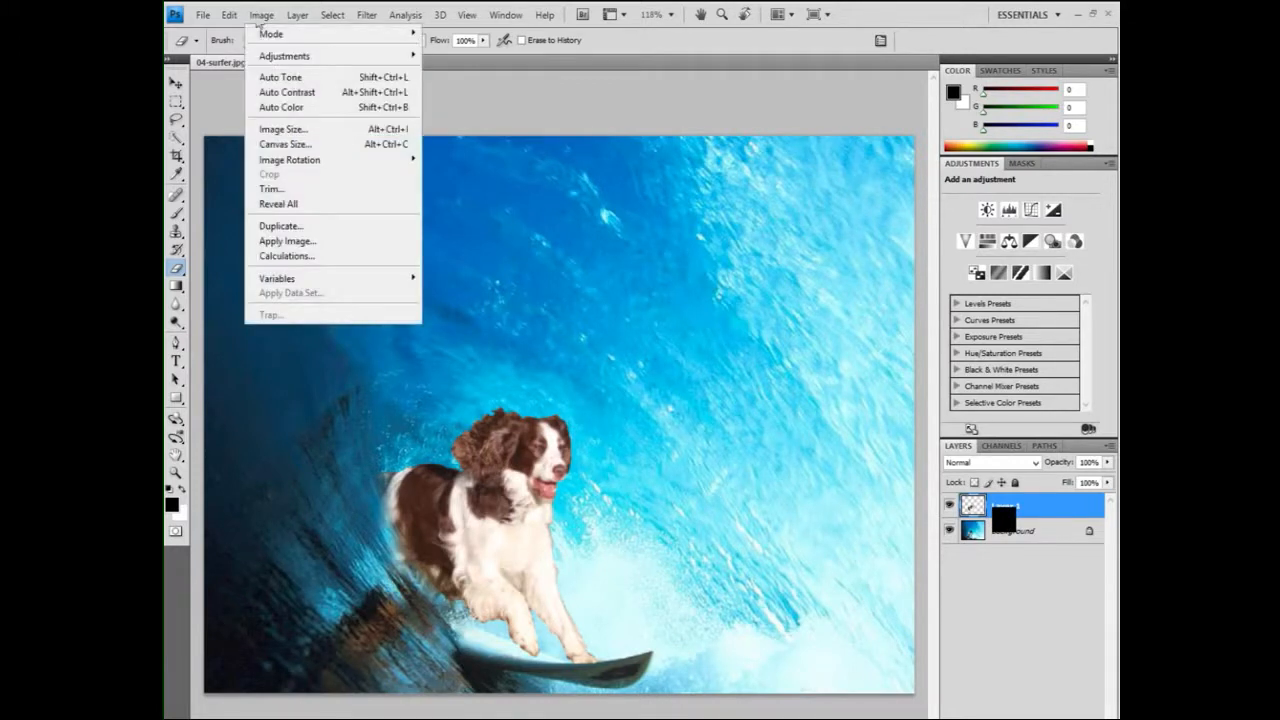
Darken the dog's shadows on Layer 1 with a Levels adjustment and compare the image with the layer hidden and shown
mouse_move(300, 56)
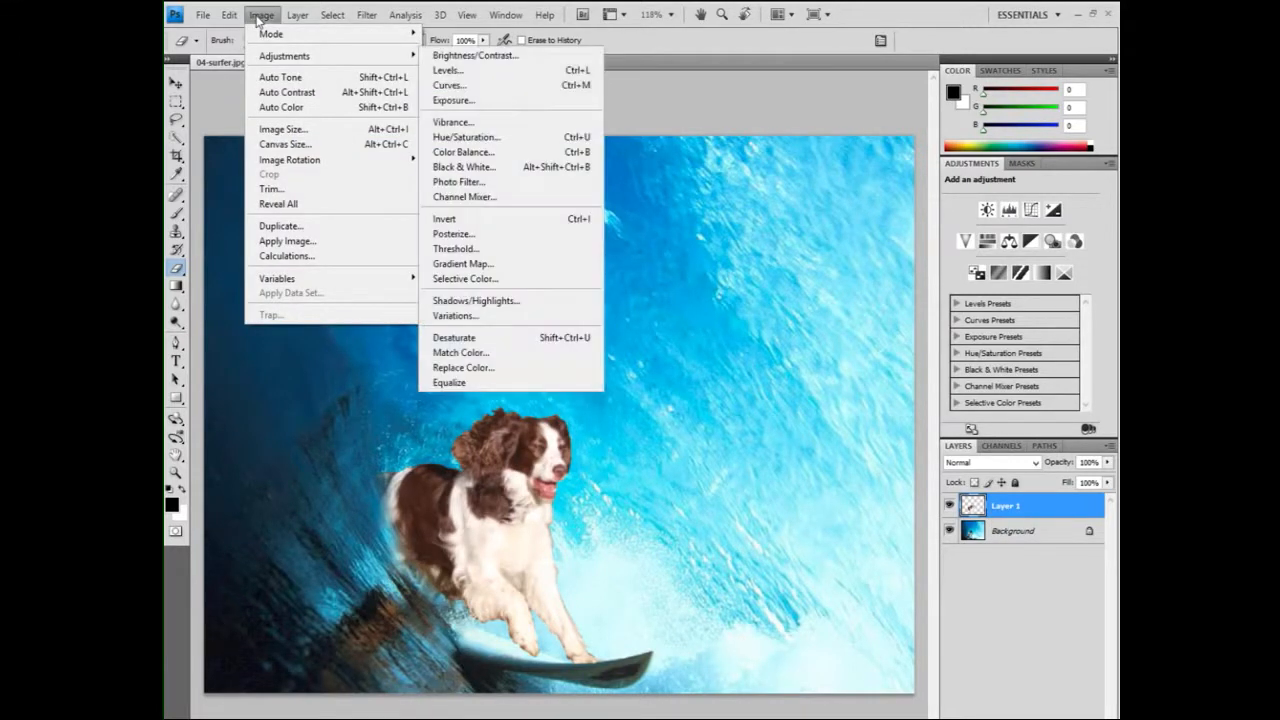
click(445, 70)
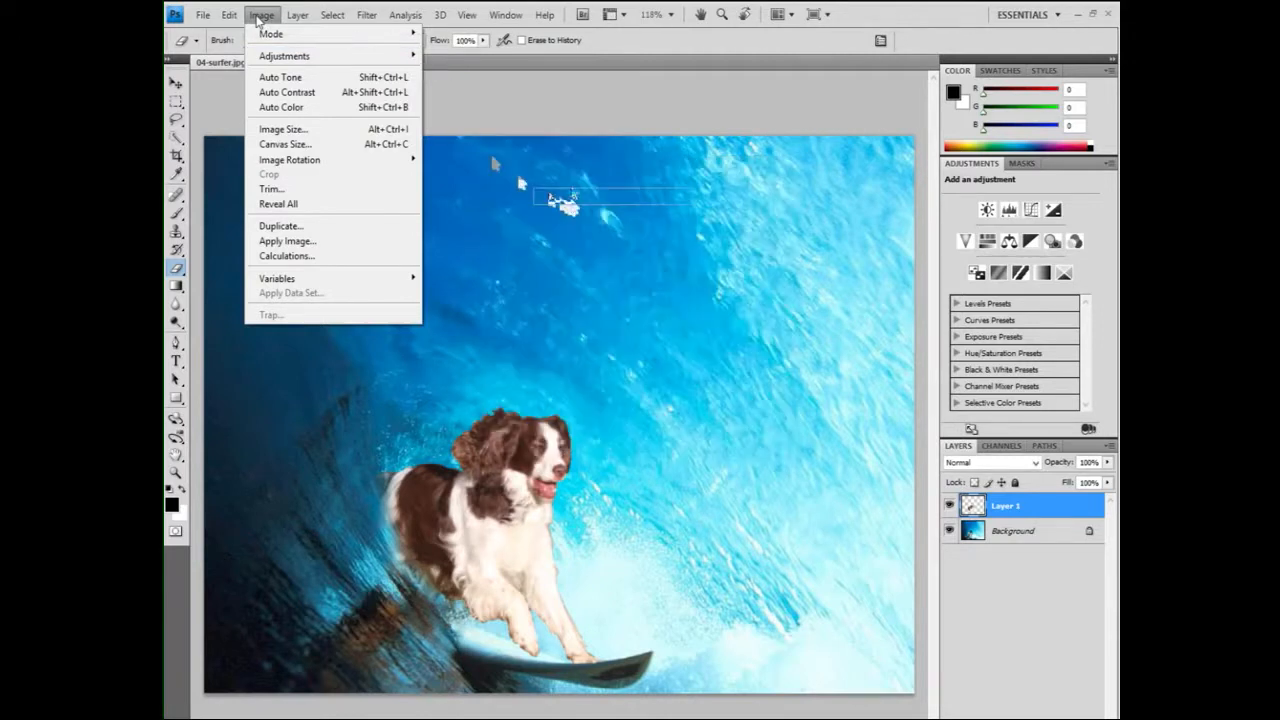
drag(570, 175, 731, 143)
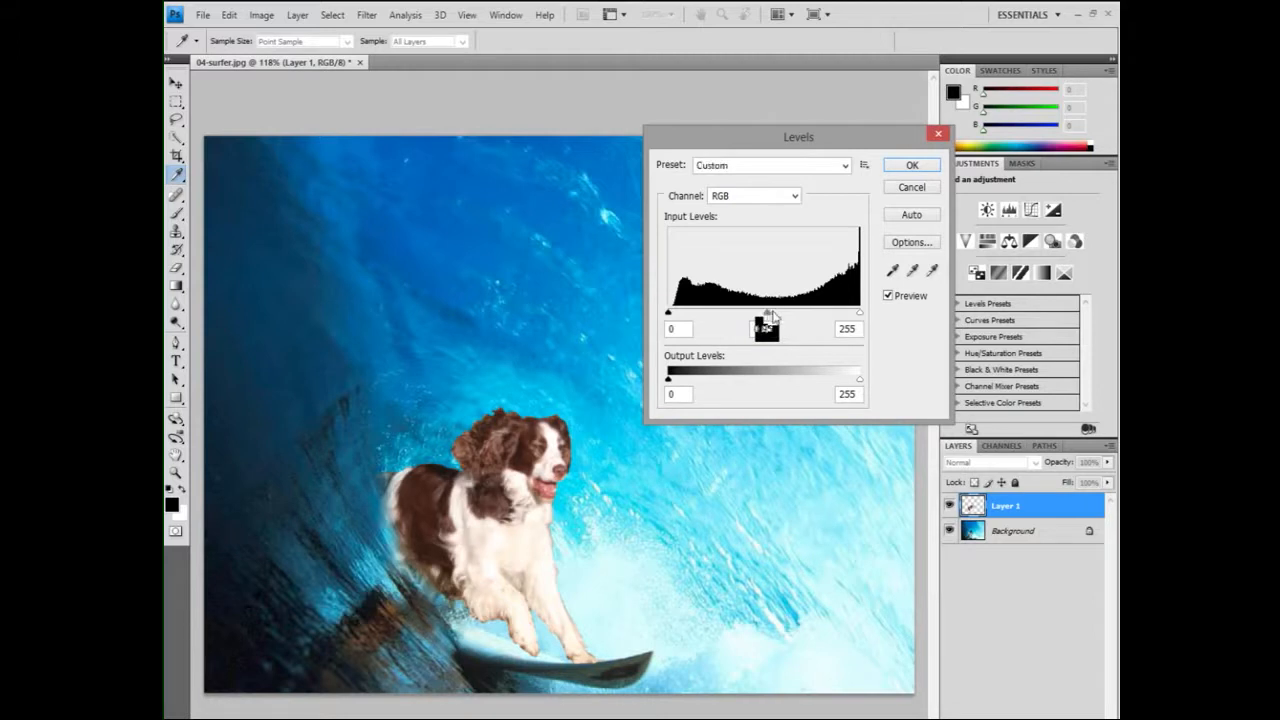
drag(764, 311, 790, 326)
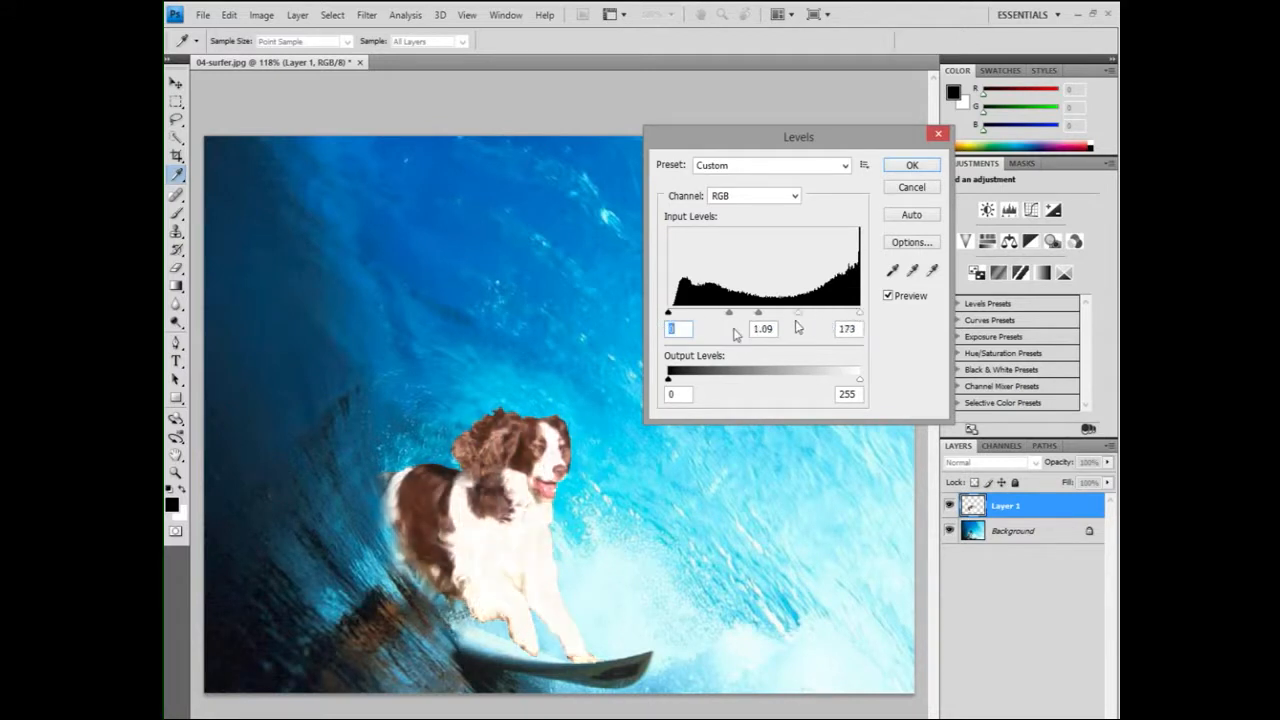
key(Tab)
key(Tab)
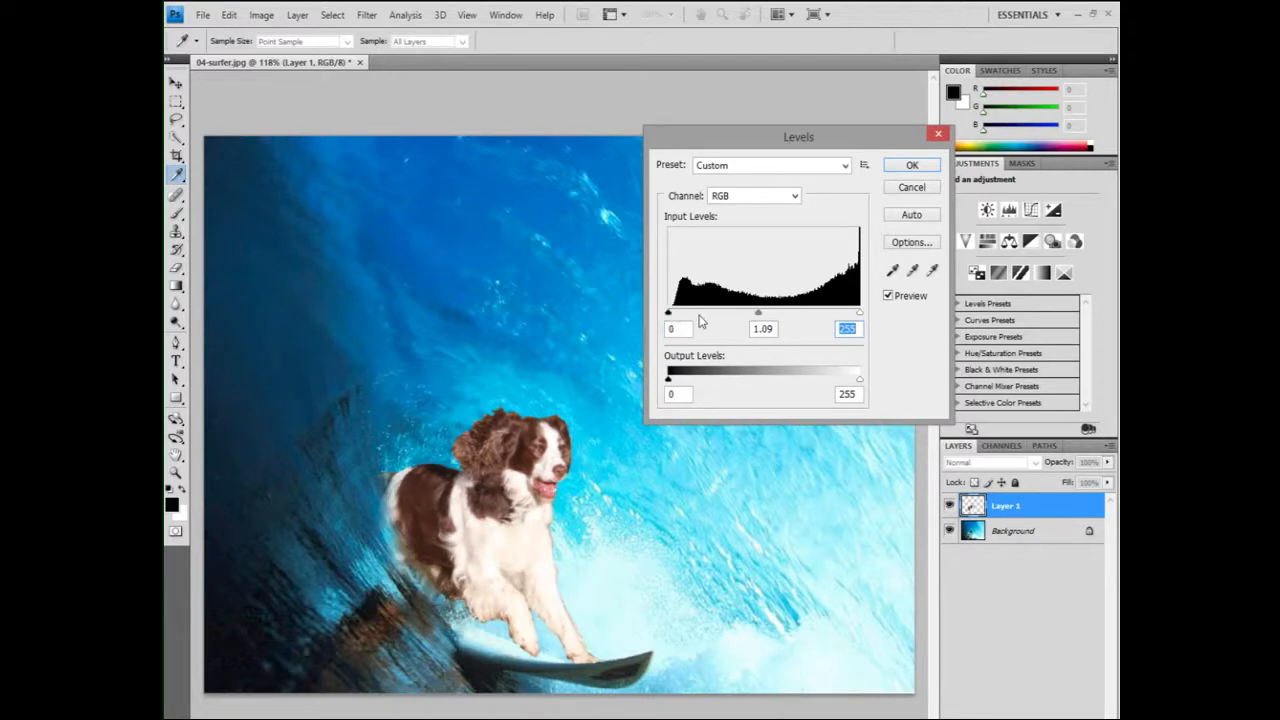
drag(668, 312, 789, 313)
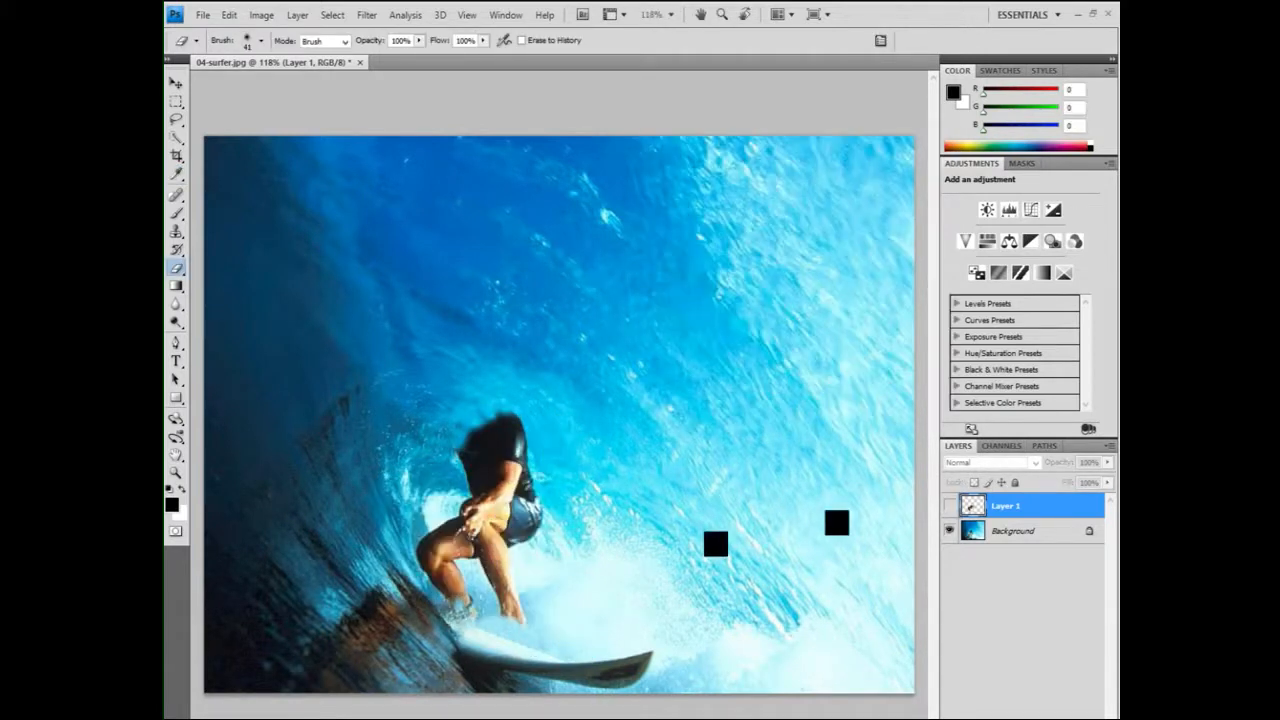
click(950, 506)
click(950, 506)
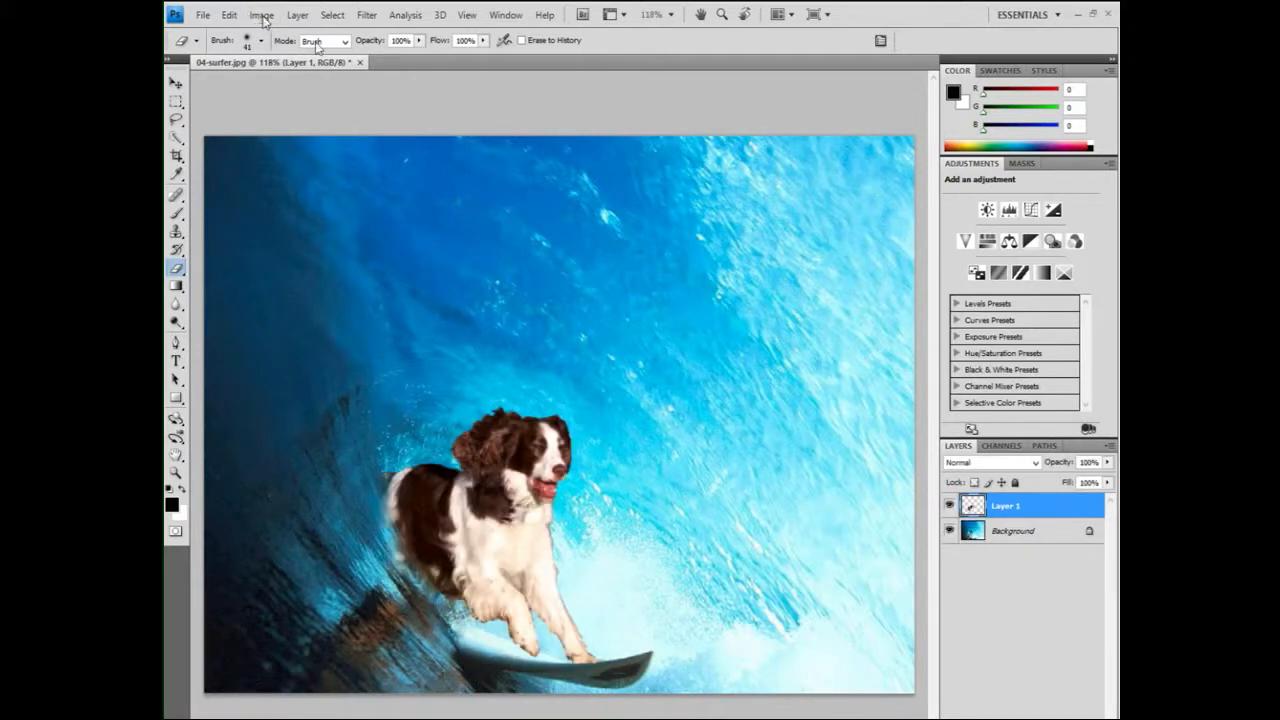
Try shifting the hue of the dog on Layer 1 with Hue/Saturation
click(262, 16)
mouse_move(268, 58)
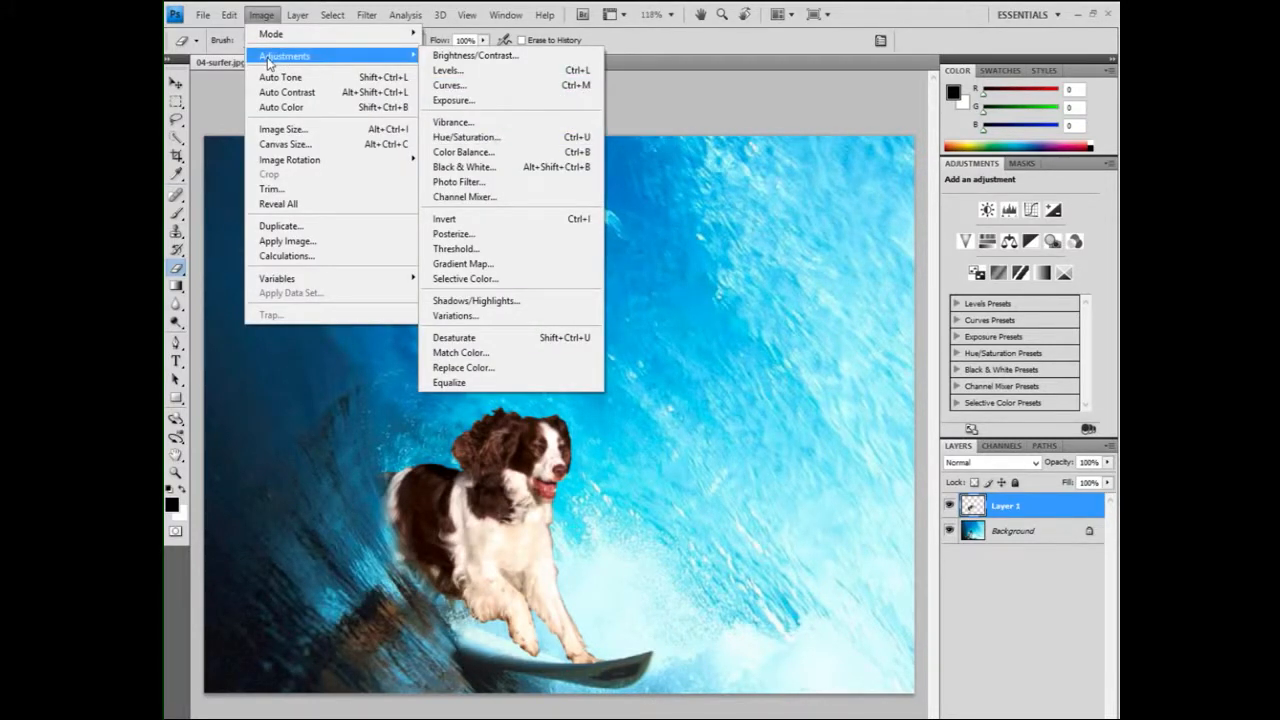
click(490, 137)
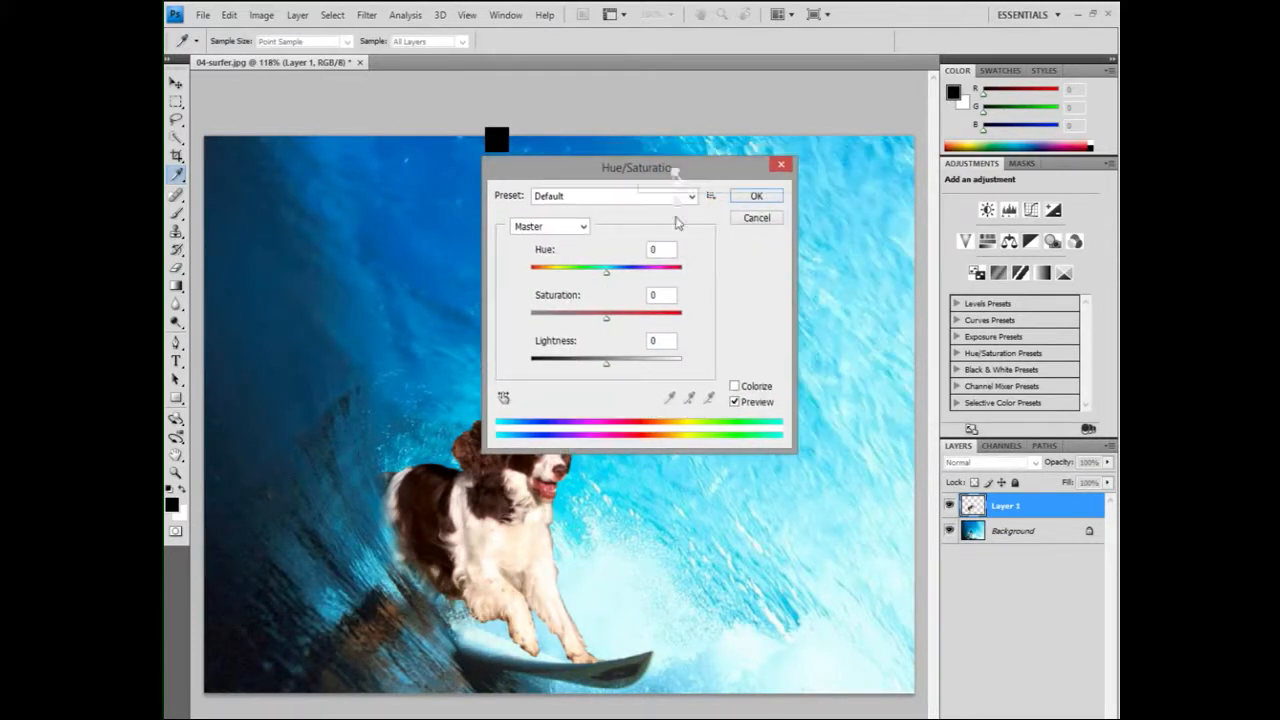
drag(672, 166, 779, 154)
mouse_move(715, 264)
mouse_down()
mouse_move(690, 264)
mouse_move(742, 270)
mouse_move(710, 273)
mouse_up()
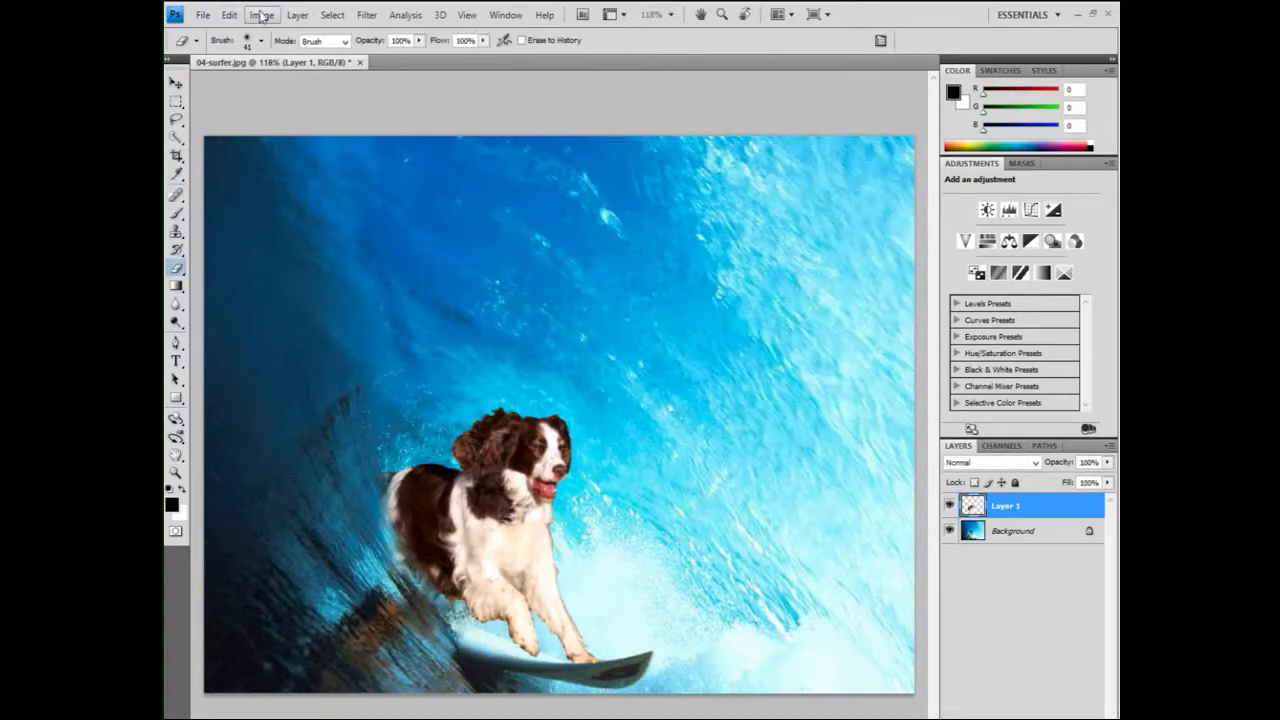
Warm the dog's midtones on Layer 1 with Color Balance, setting Cyan/Red to +8 and shifting Yellow/Blue toward yellow
click(261, 15)
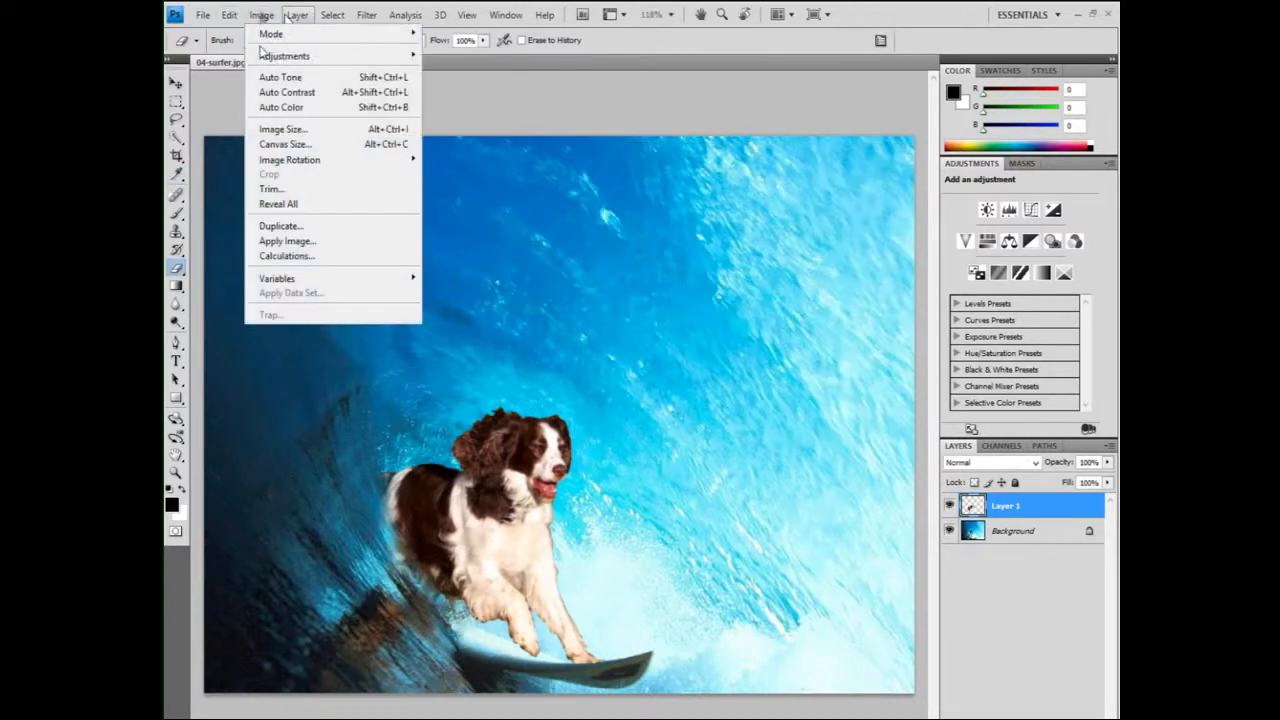
mouse_move(261, 57)
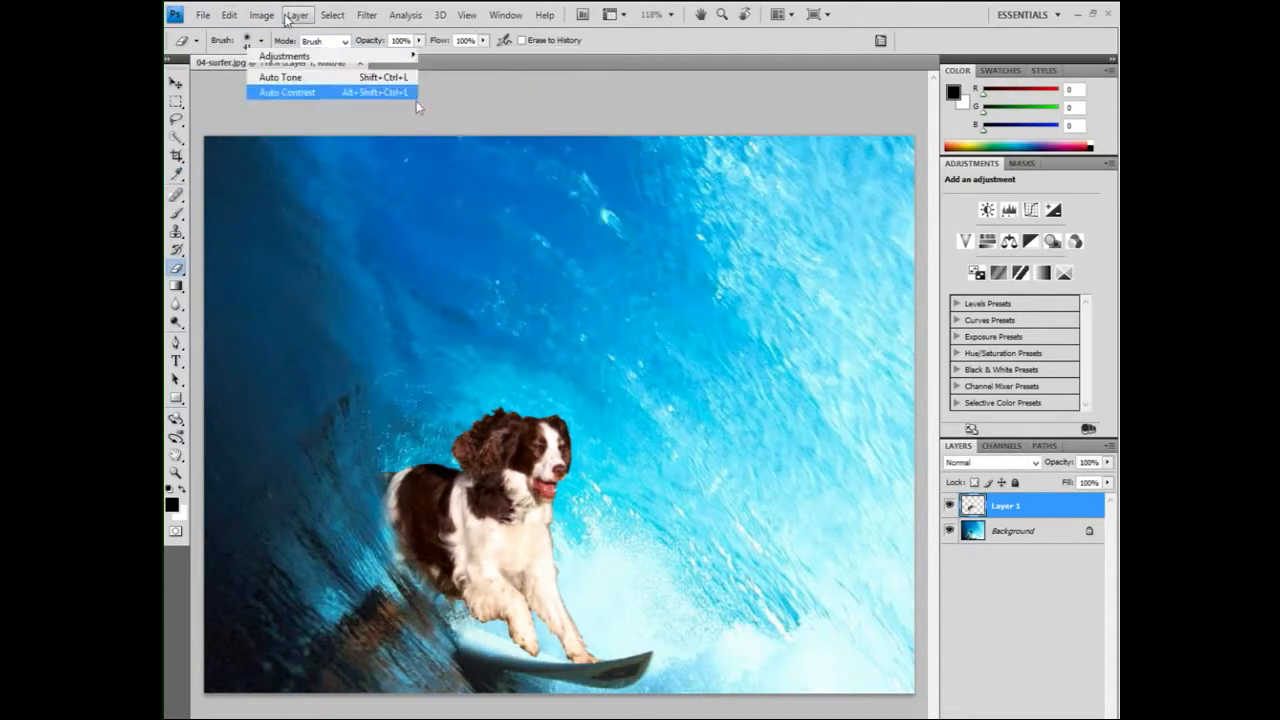
click(464, 155)
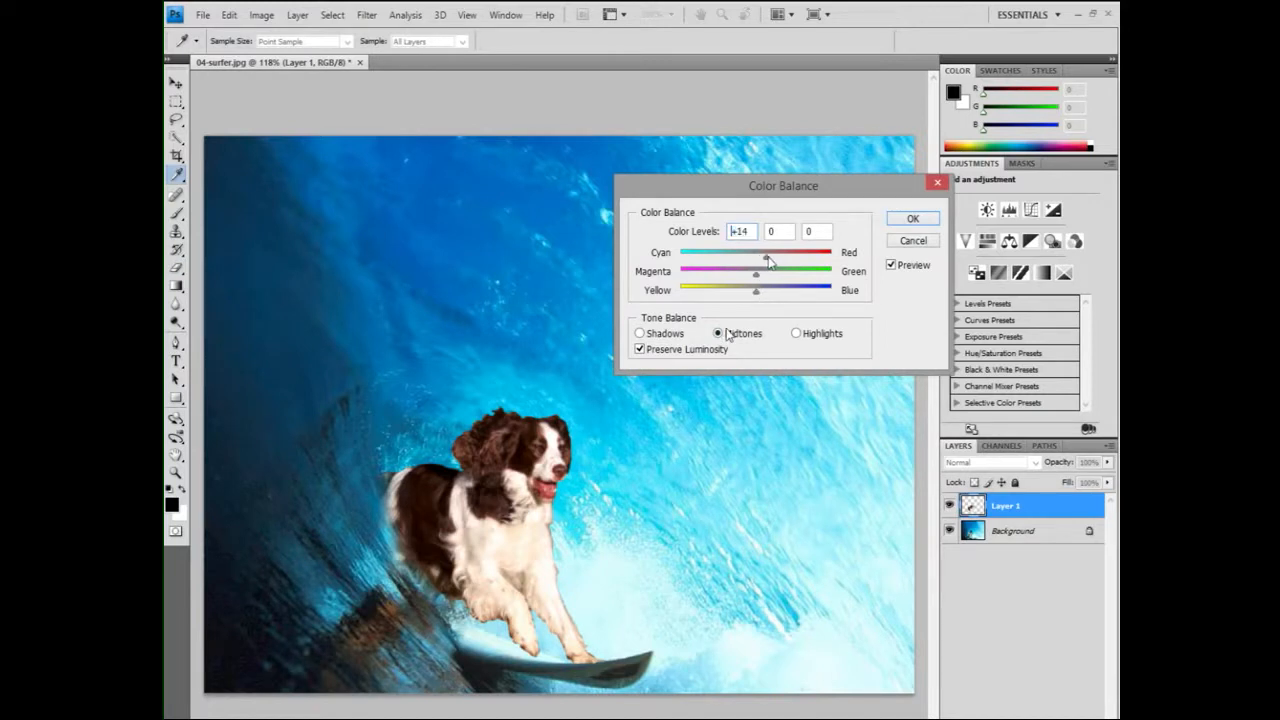
drag(775, 265, 746, 298)
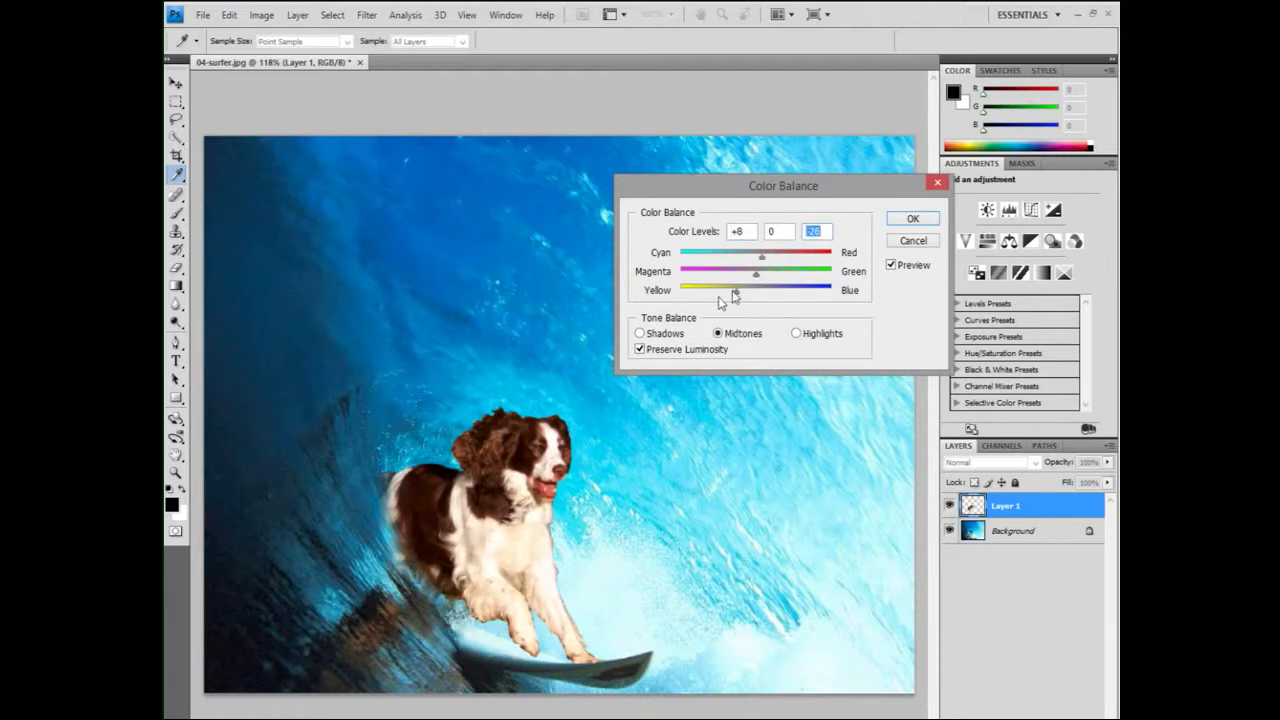
mouse_move(735, 296)
mouse_down()
mouse_move(748, 298)
mouse_move(737, 301)
mouse_up()
Set the Color Balance shadows to +12, 0, -7 and the highlights to 0, 0, -3, and apply the adjustment
click(641, 333)
drag(756, 254, 860, 262)
drag(756, 256, 750, 295)
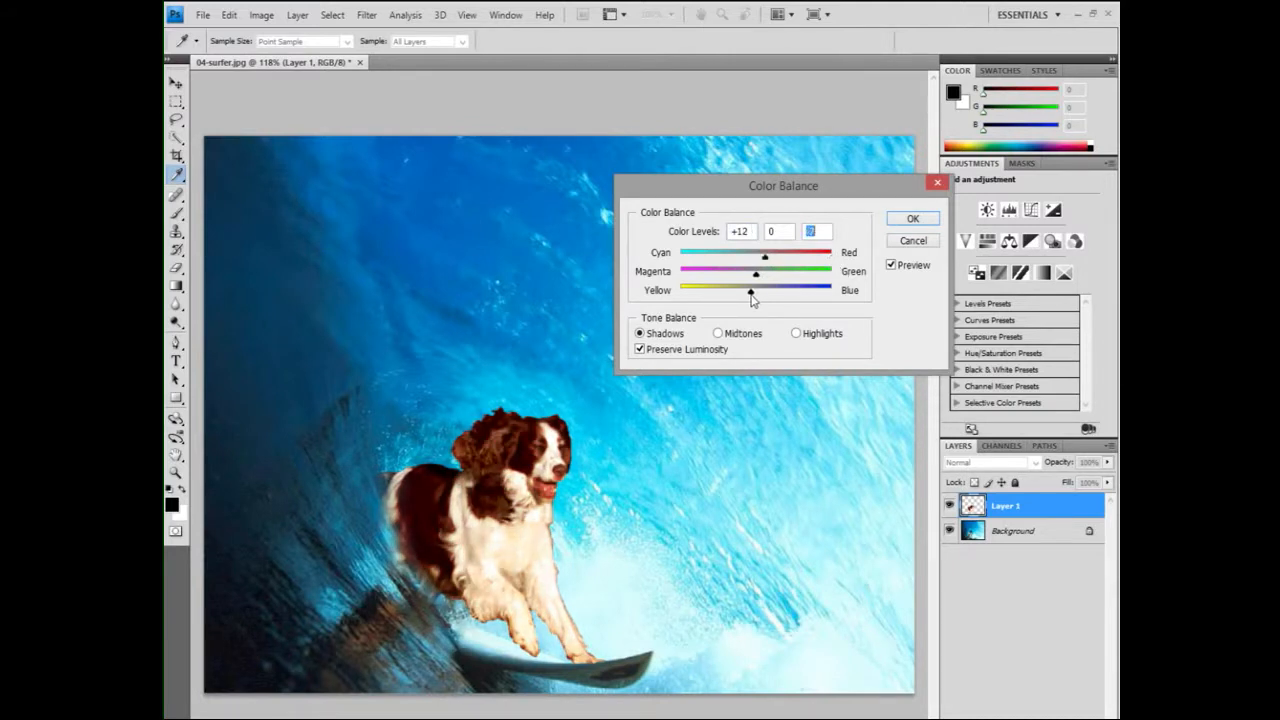
click(796, 333)
drag(757, 299, 850, 303)
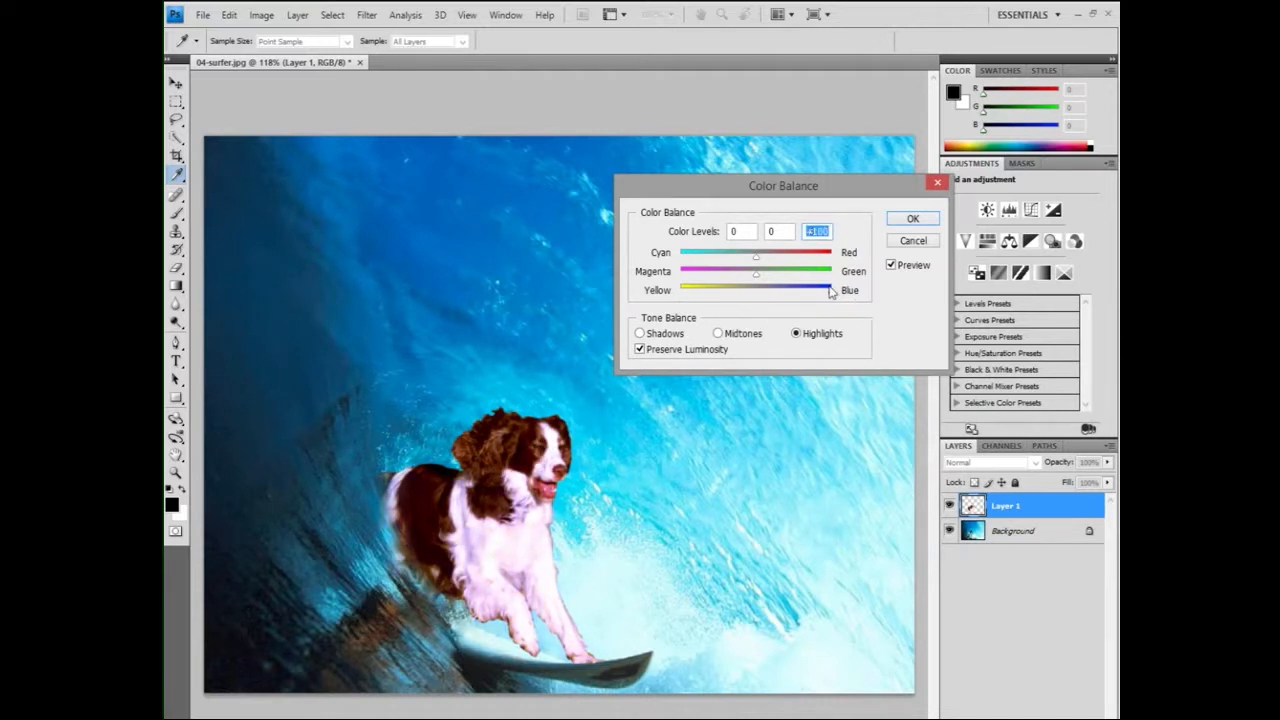
text(0)
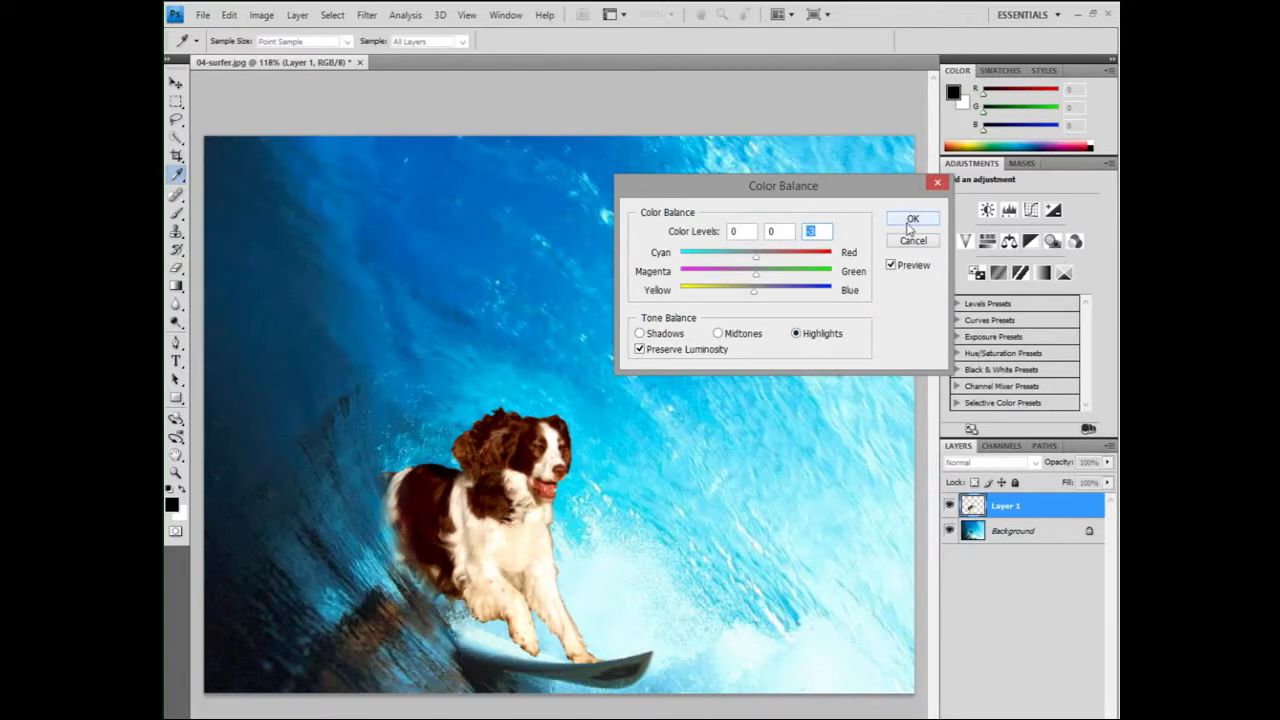
click(909, 222)
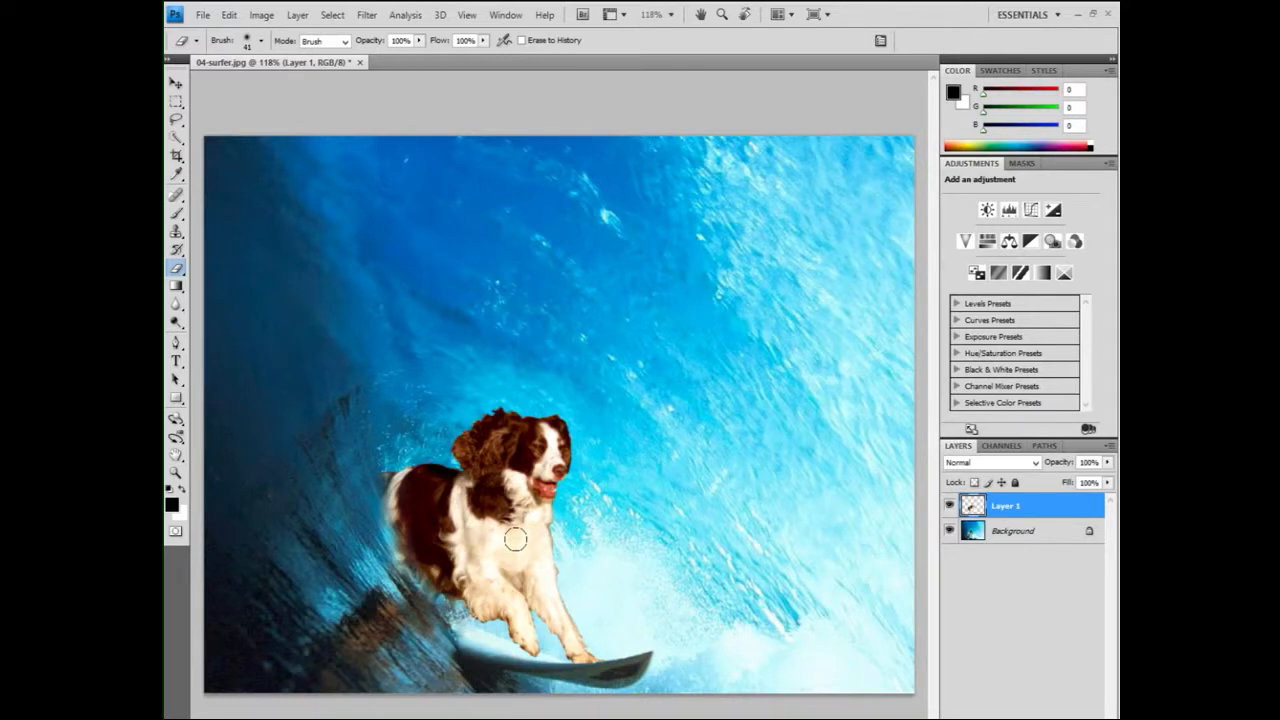
Lasso a freehand area of water beside the dog's head and practise adding to and subtracting from the selection
click(177, 119)
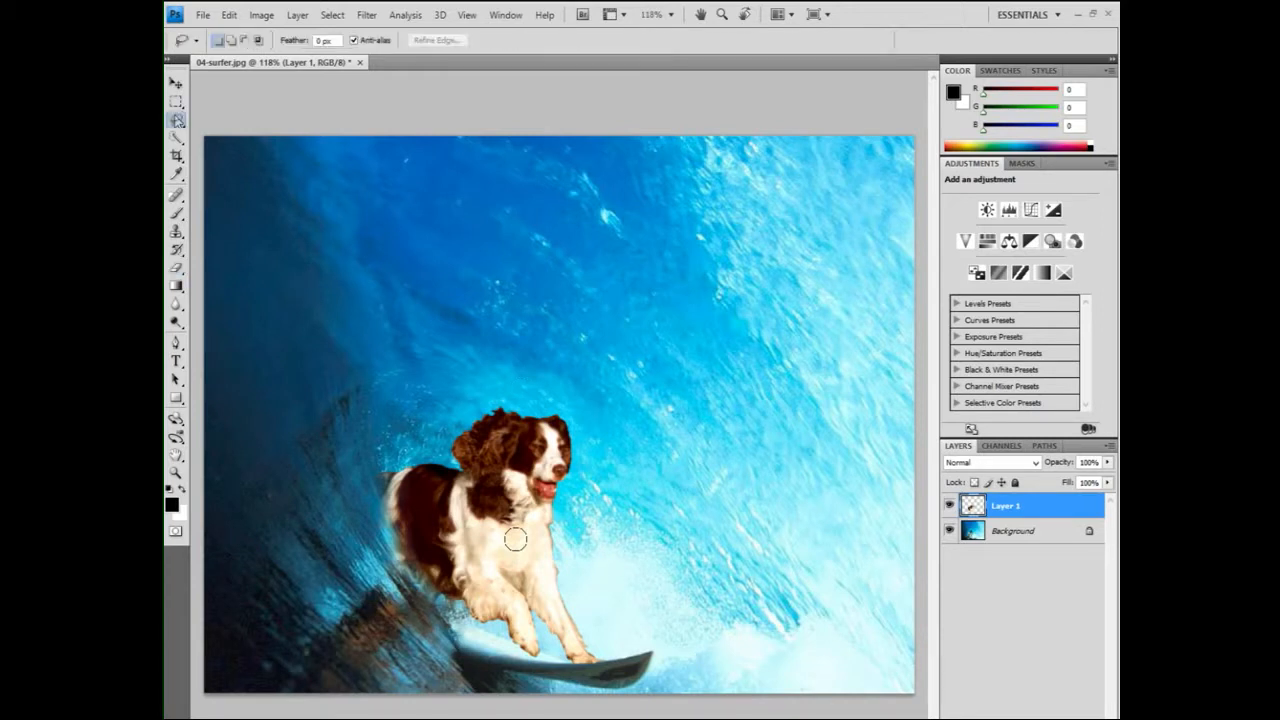
mouse_move(709, 293)
mouse_down()
mouse_move(640, 374)
mouse_move(629, 504)
mouse_move(821, 457)
mouse_move(812, 350)
mouse_up()
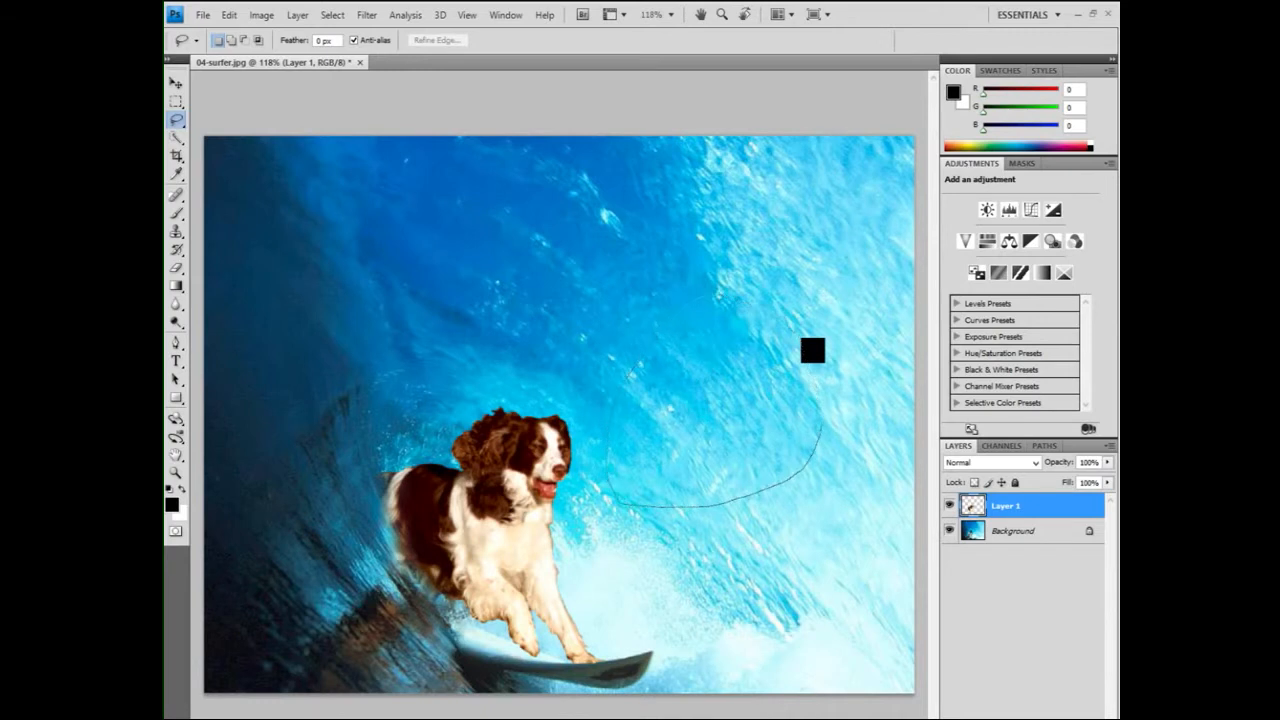
key(shift)
mouse_move(716, 345)
mouse_down()
mouse_move(595, 258)
mouse_move(532, 303)
mouse_move(585, 389)
mouse_move(652, 398)
mouse_move(664, 348)
mouse_up()
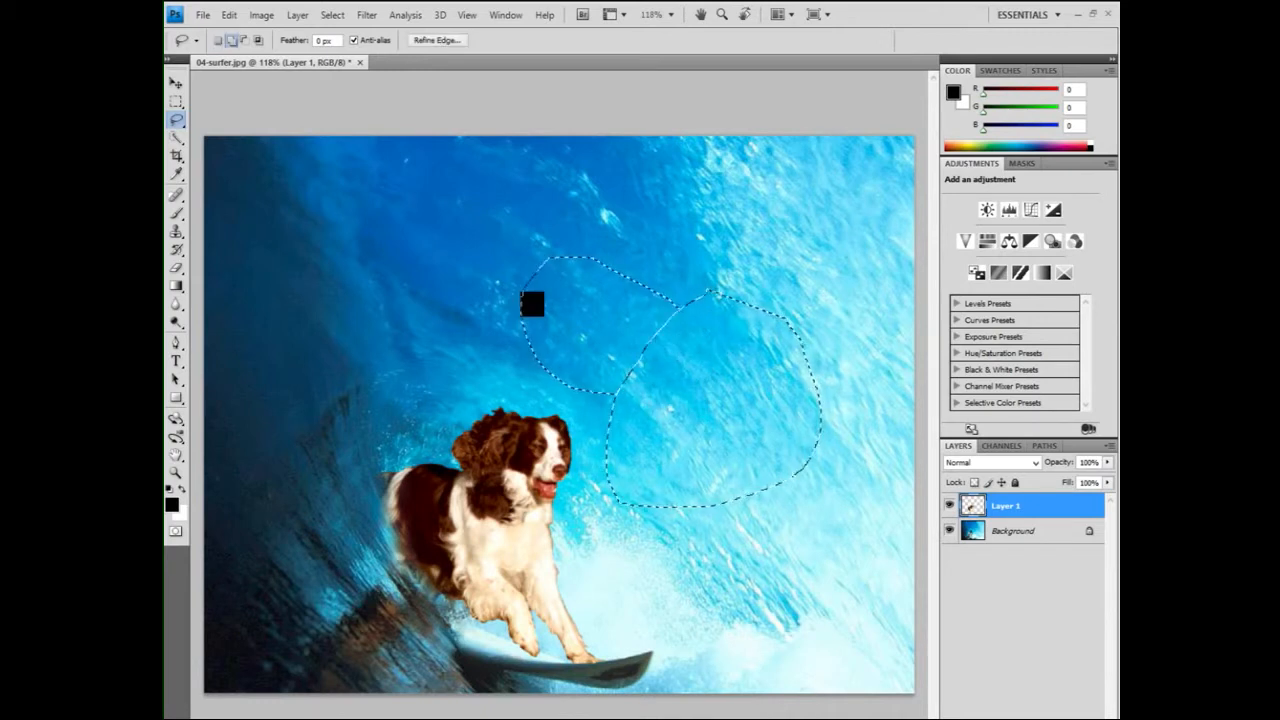
key(shift)
key(alt)
mouse_move(591, 436)
mouse_down()
mouse_move(711, 280)
mouse_move(475, 257)
mouse_move(586, 423)
mouse_up()
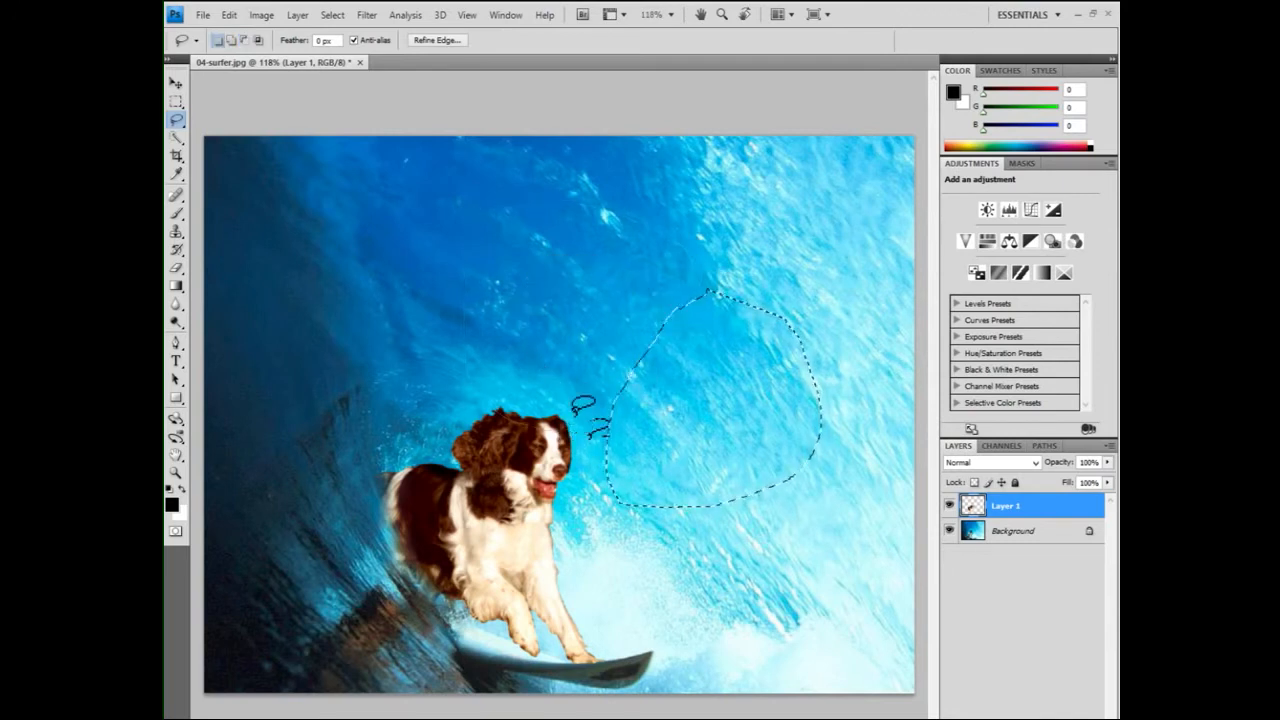